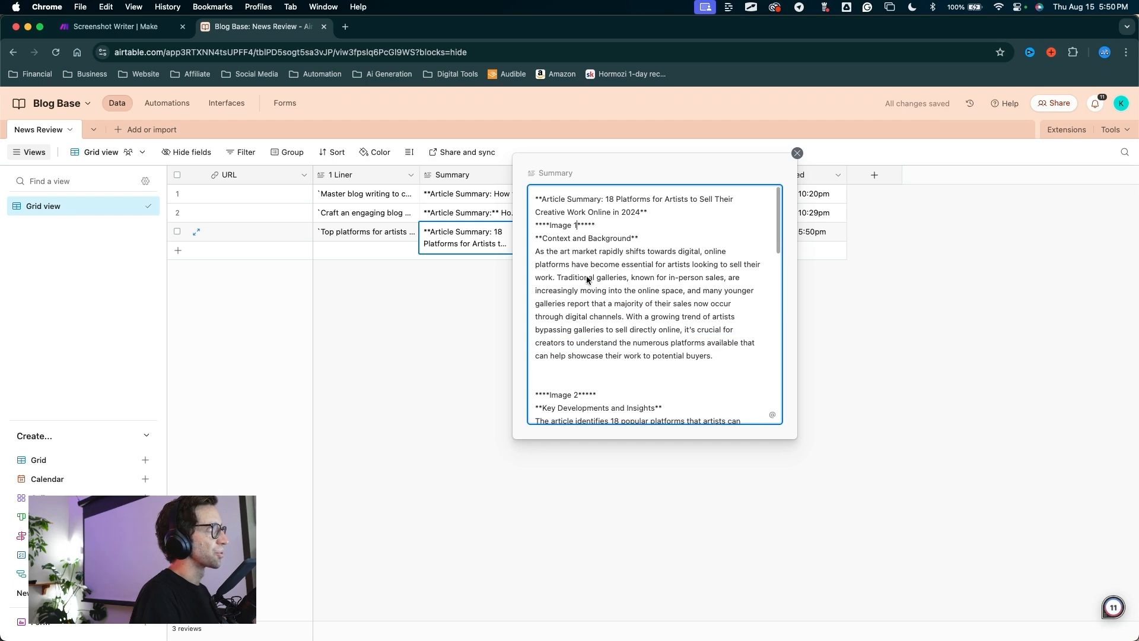
Step: Screenshot the Image 3, Image 2 and Image 1 parts of the Airtable summary, then group the files
{"action": "scroll", "coordinate": [571, 256], "scroll_direction": "down", "scroll_amount": 5}
{"action": "key", "text": "super+shift+4"}
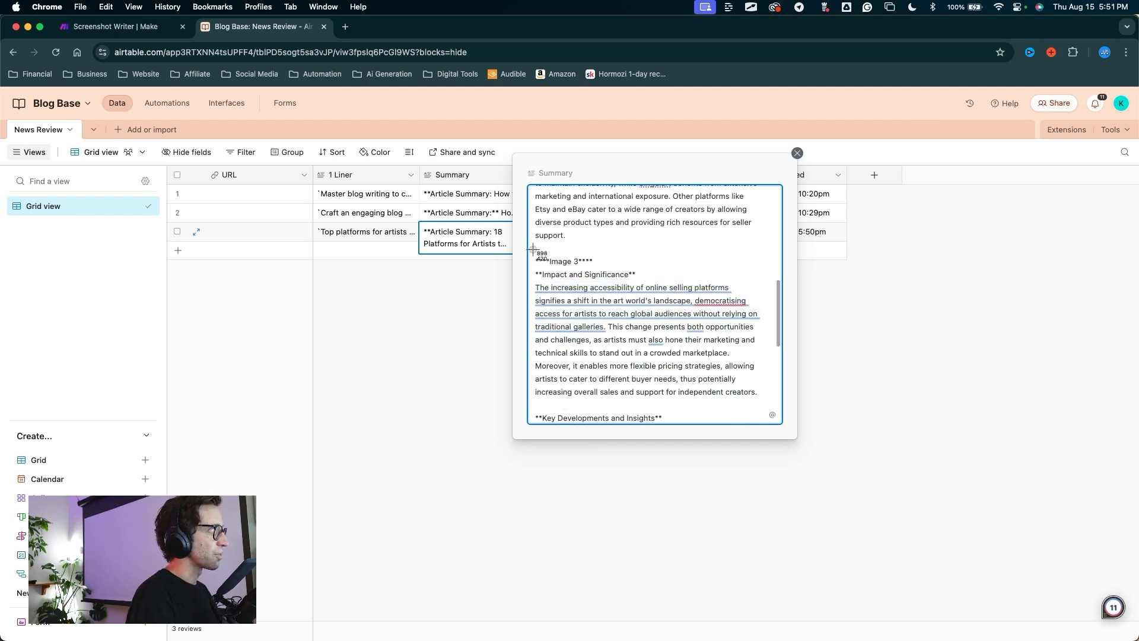
{"action": "left_click_drag", "start_coordinate": [533, 249], "coordinate": [781, 417]}
{"action": "scroll", "coordinate": [602, 281], "scroll_direction": "up", "scroll_amount": 3}
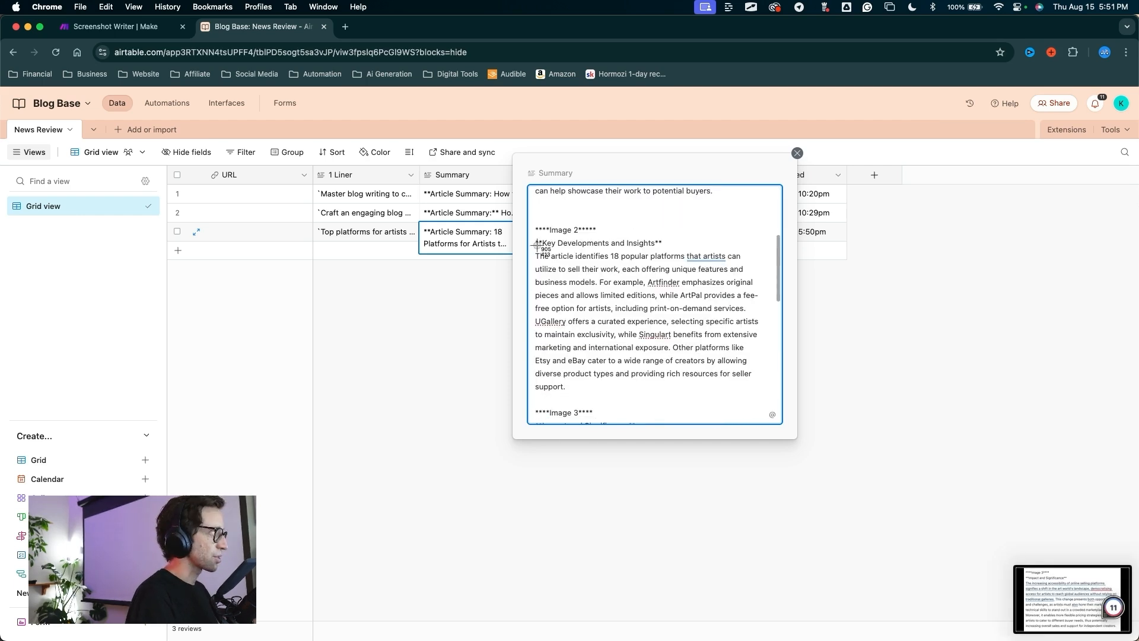
{"action": "left_click_drag", "start_coordinate": [532, 220], "coordinate": [779, 410]}
{"action": "scroll", "coordinate": [583, 285], "scroll_direction": "up", "scroll_amount": 3}
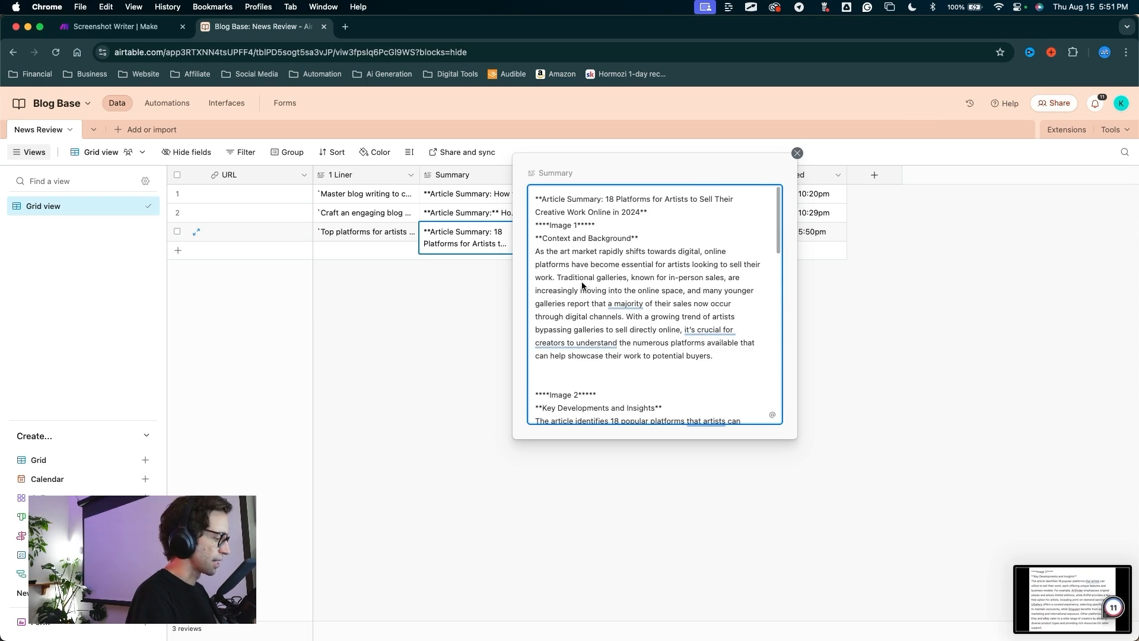
{"action": "left_click_drag", "start_coordinate": [530, 191], "coordinate": [775, 376]}
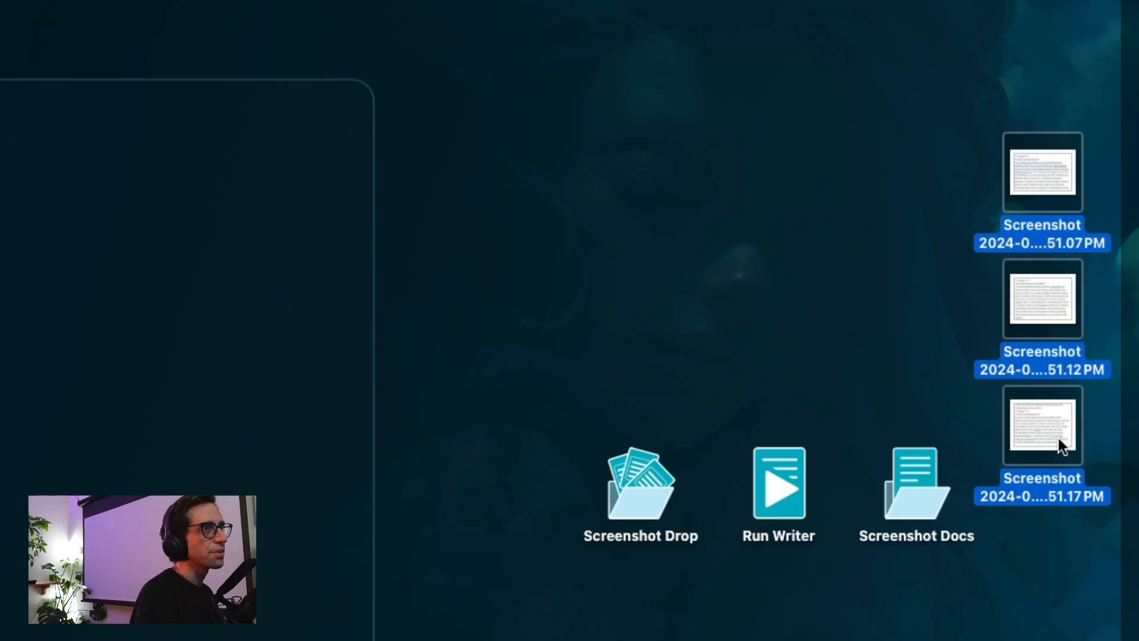
{"action": "left_click_drag", "start_coordinate": [1058, 438], "coordinate": [915, 370]}
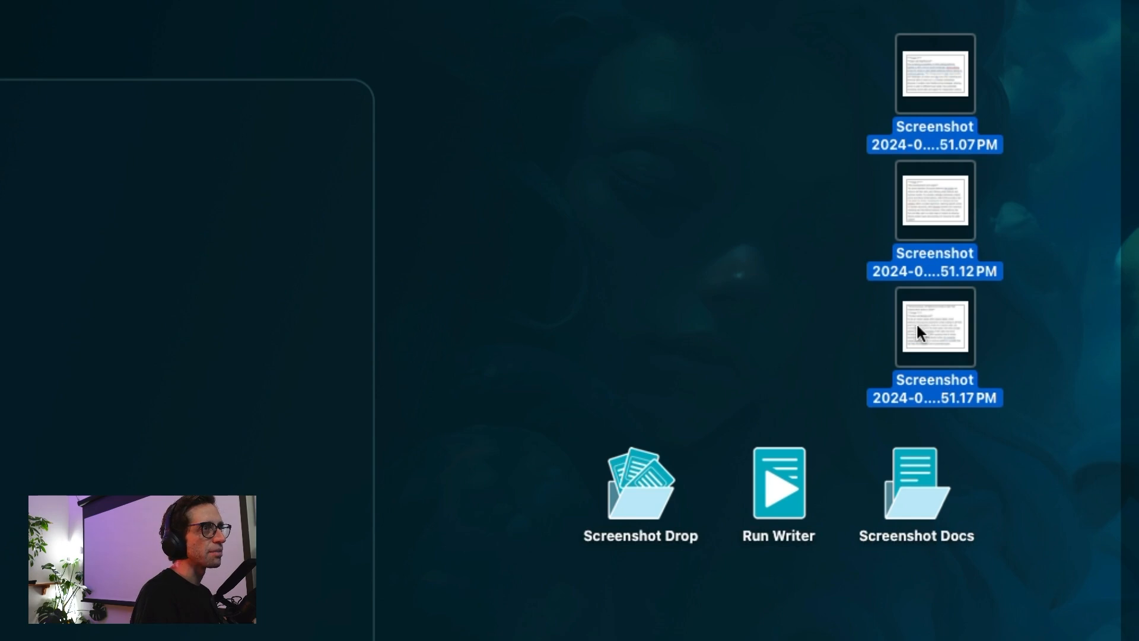
Step: Move the three screenshots into Screenshot Drop and run the Run Writer shortcut
{"action": "left_click_drag", "start_coordinate": [917, 326], "coordinate": [637, 479]}
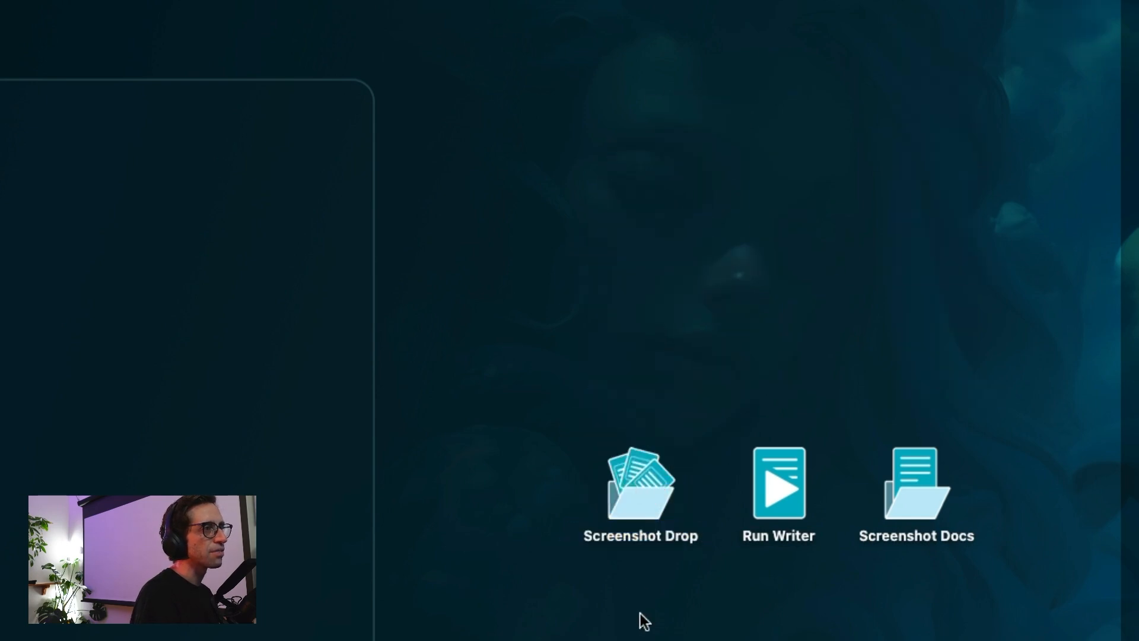
{"action": "left_click_drag", "start_coordinate": [751, 162], "coordinate": [778, 431]}
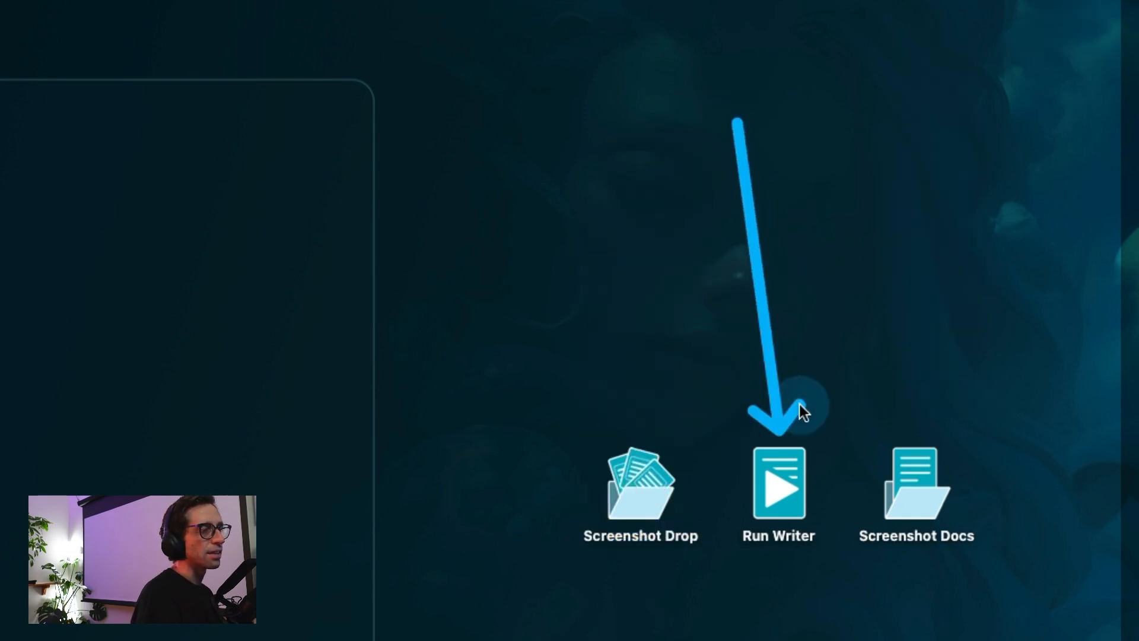
{"action": "left_click", "coordinate": [781, 489]}
{"action": "mouse_move", "coordinate": [871, 238]}
{"action": "left_mouse_down"}
{"action": "mouse_move", "coordinate": [907, 429]}
{"action": "mouse_move", "coordinate": [881, 418]}
{"action": "mouse_move", "coordinate": [938, 448]}
{"action": "mouse_move", "coordinate": [906, 429]}
{"action": "left_mouse_up"}
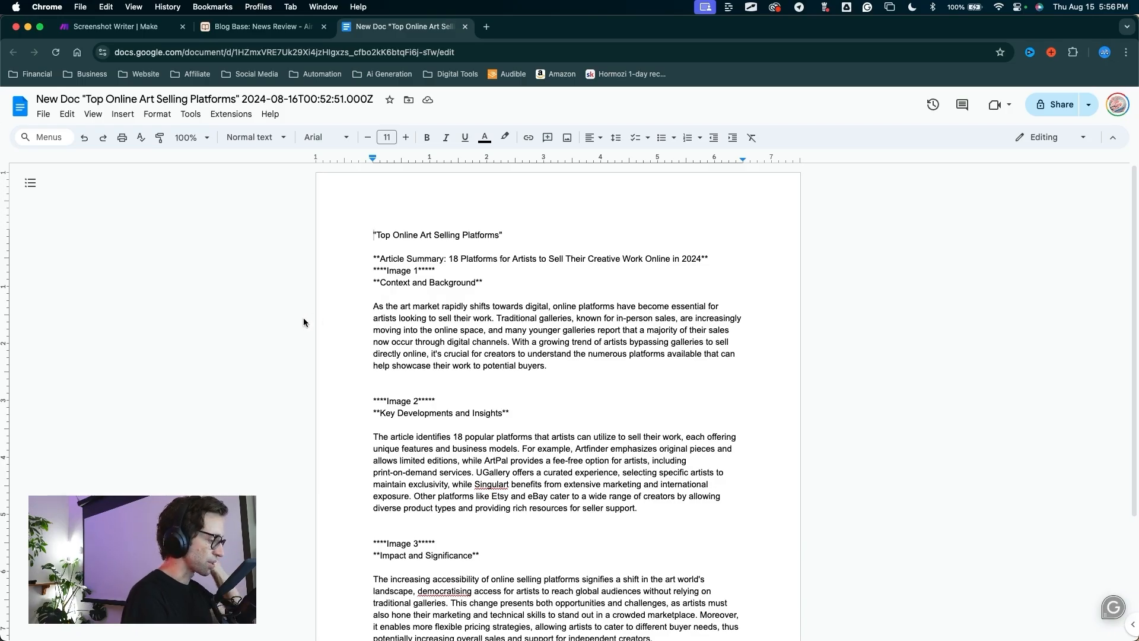
Step: Open the 'Top Online Art Selling Platforms' doc and review its Image 1–3 sections
{"action": "mouse_move", "coordinate": [234, 301]}
{"action": "left_mouse_down"}
{"action": "mouse_move", "coordinate": [293, 293]}
{"action": "mouse_move", "coordinate": [134, 143]}
{"action": "mouse_move", "coordinate": [54, 107]}
{"action": "mouse_move", "coordinate": [266, 172]}
{"action": "mouse_move", "coordinate": [365, 220]}
{"action": "mouse_move", "coordinate": [191, 126]}
{"action": "mouse_move", "coordinate": [104, 100]}
{"action": "mouse_move", "coordinate": [261, 180]}
{"action": "mouse_move", "coordinate": [270, 101]}
{"action": "mouse_move", "coordinate": [326, 97]}
{"action": "mouse_move", "coordinate": [252, 113]}
{"action": "mouse_move", "coordinate": [380, 108]}
{"action": "mouse_move", "coordinate": [30, 102]}
{"action": "mouse_move", "coordinate": [330, 104]}
{"action": "mouse_move", "coordinate": [121, 98]}
{"action": "mouse_move", "coordinate": [310, 158]}
{"action": "mouse_move", "coordinate": [155, 111]}
{"action": "mouse_move", "coordinate": [365, 256]}
{"action": "mouse_move", "coordinate": [374, 244]}
{"action": "mouse_move", "coordinate": [374, 369]}
{"action": "mouse_move", "coordinate": [377, 260]}
{"action": "mouse_move", "coordinate": [320, 335]}
{"action": "mouse_move", "coordinate": [387, 399]}
{"action": "mouse_move", "coordinate": [346, 527]}
{"action": "left_mouse_up"}
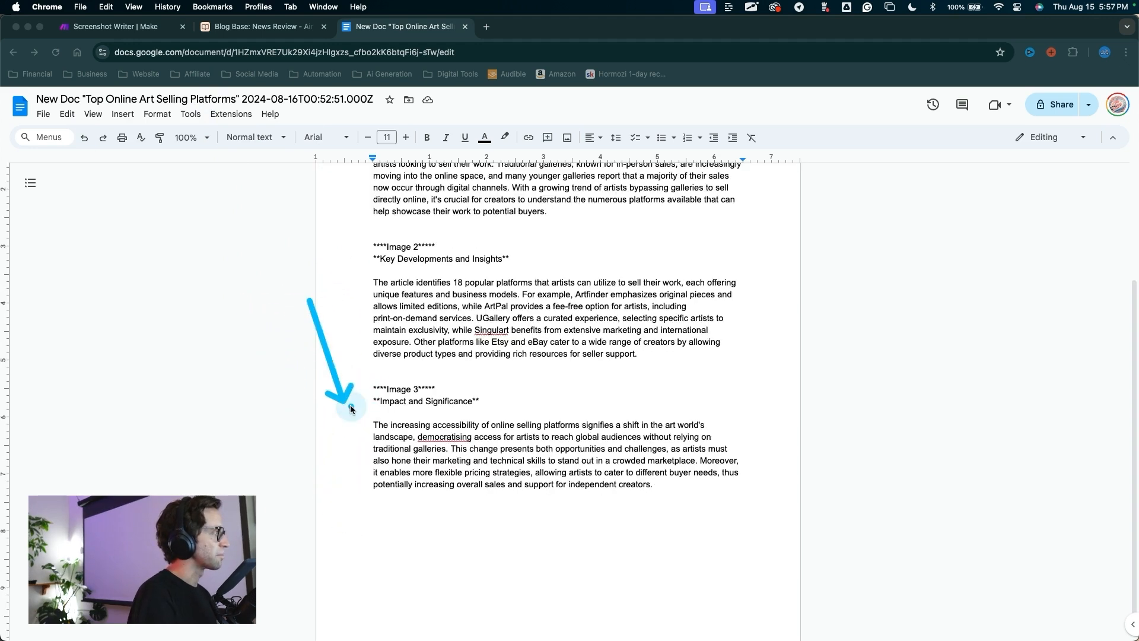
{"action": "scroll", "coordinate": [498, 413], "scroll_direction": "up", "scroll_amount": 3}
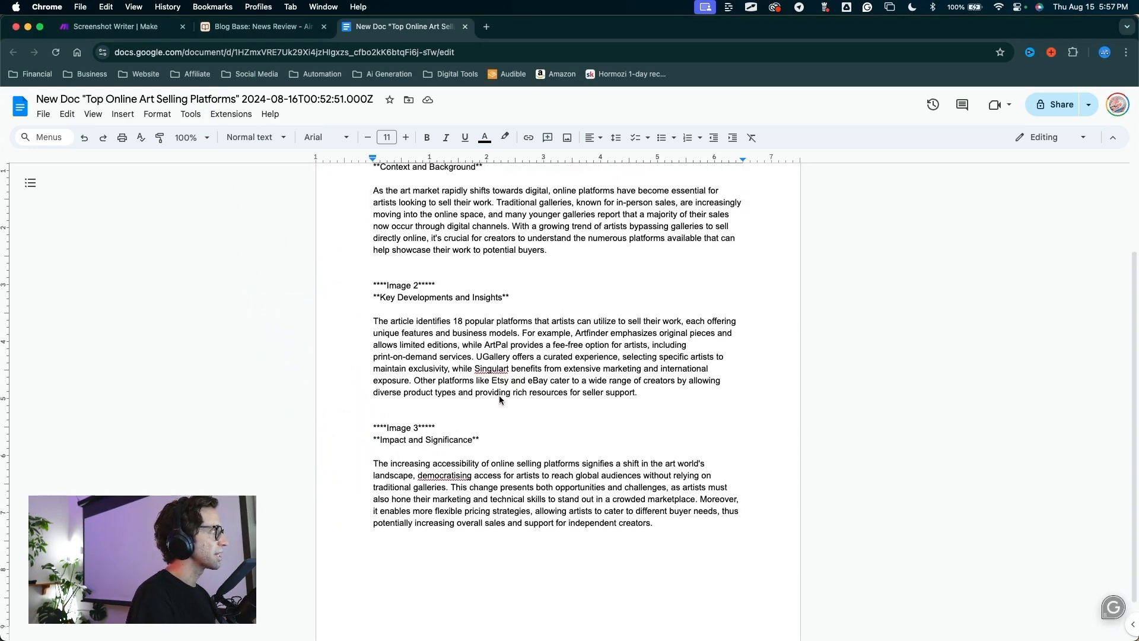
{"action": "scroll", "coordinate": [498, 412], "scroll_direction": "up", "scroll_amount": 1}
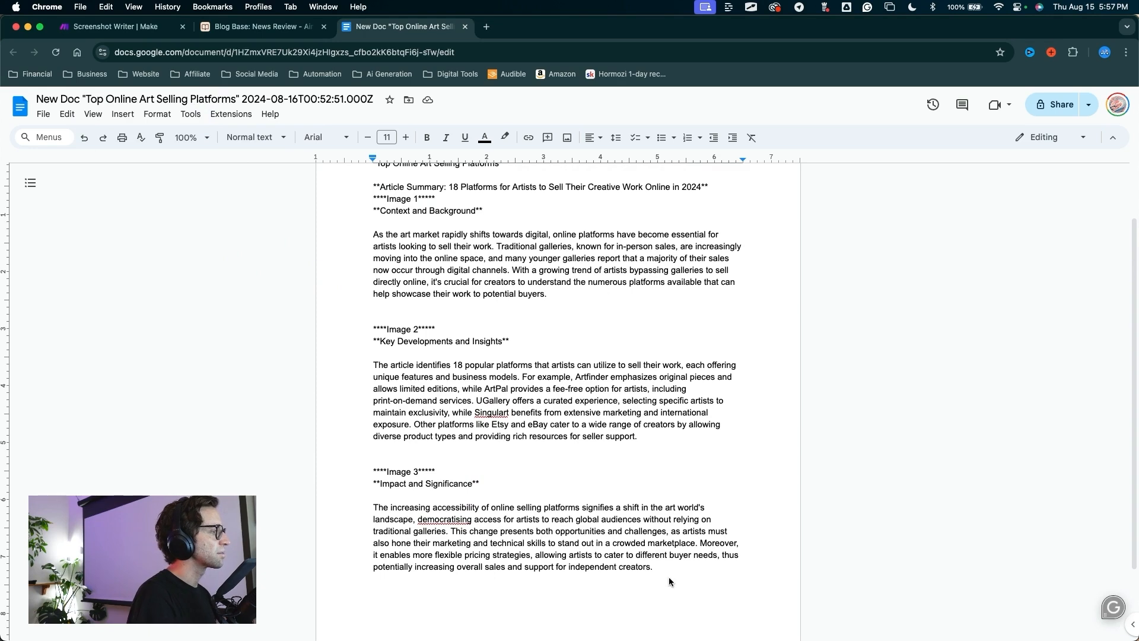
{"action": "left_click_drag", "start_coordinate": [668, 580], "coordinate": [366, 205]}
{"action": "scroll", "coordinate": [486, 356], "scroll_direction": "up", "scroll_amount": 1}
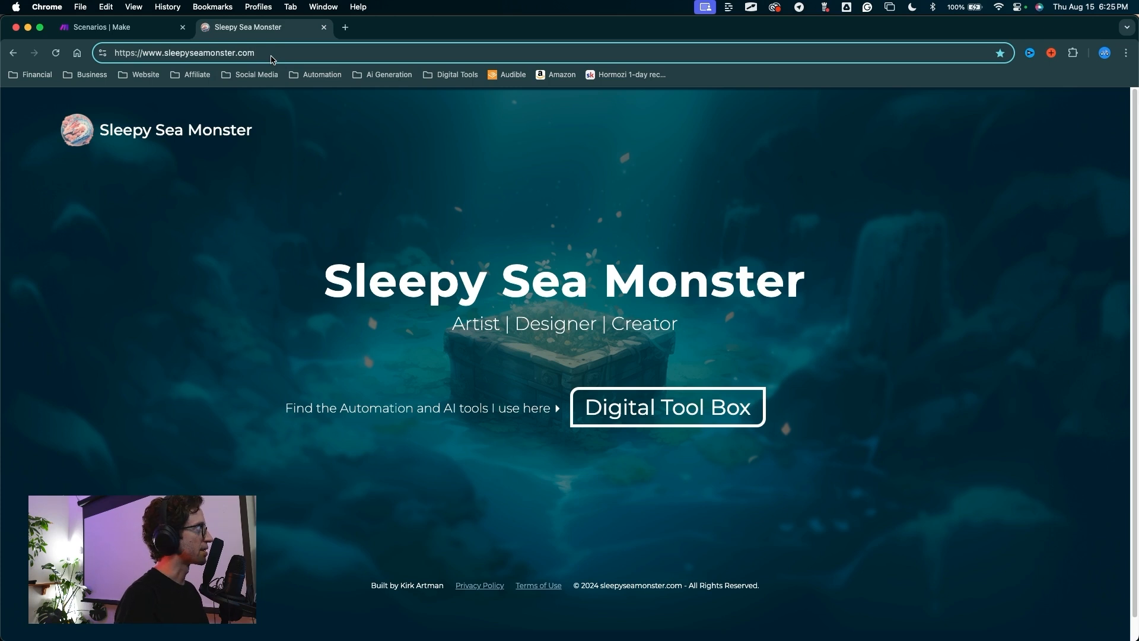
Step: Go to the Sleepy Sea Monster /digitaltoolbox page and follow the Make card's link
{"action": "type", "text": "/"}
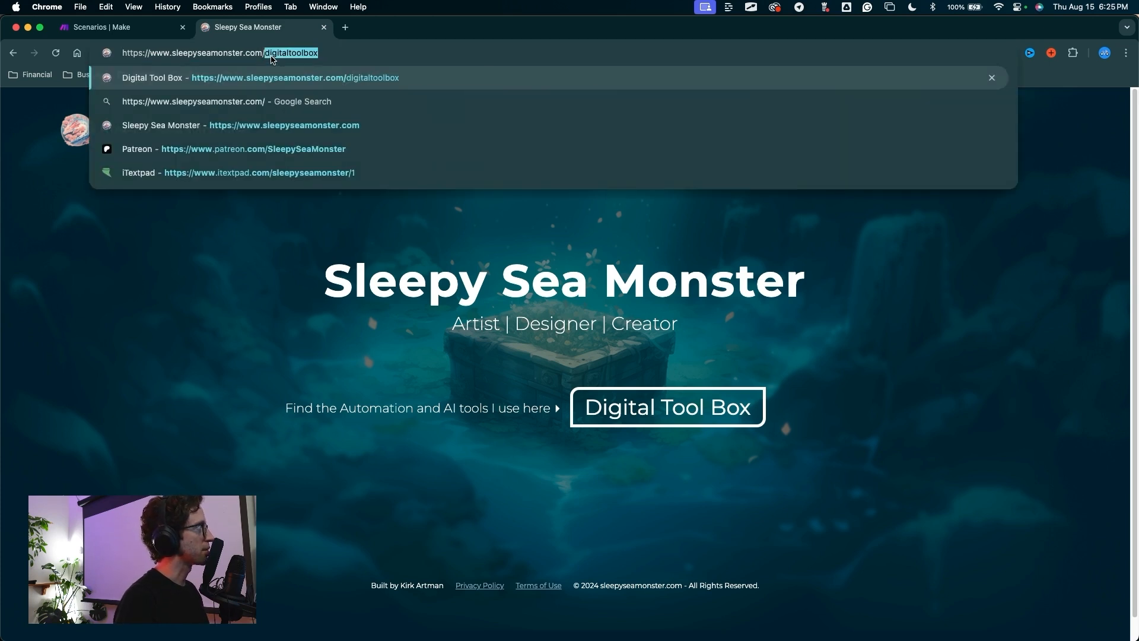
{"action": "key", "text": "Return"}
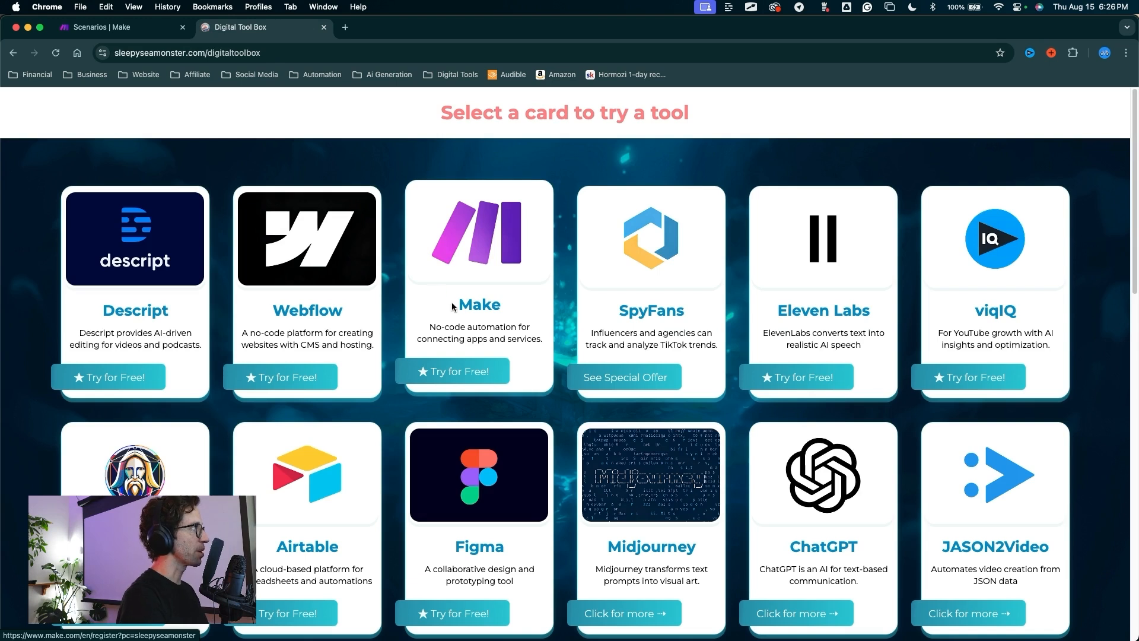
{"action": "left_click", "coordinate": [486, 260]}
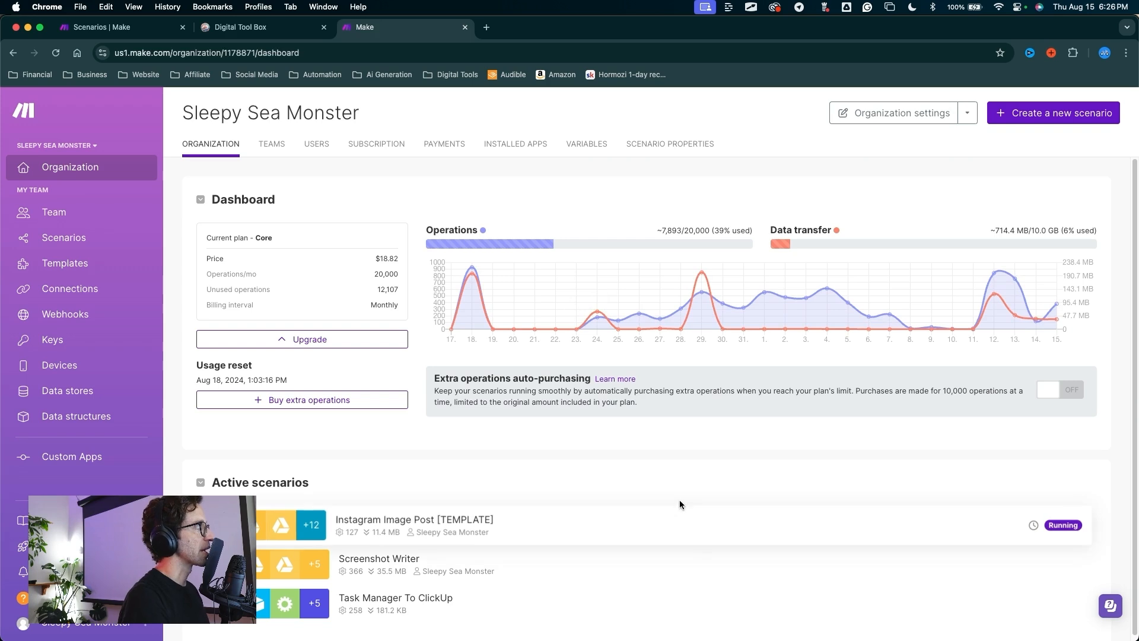
Step: Create a new Make scenario named 'Screenshot Writer DEMO'
{"action": "mouse_move", "coordinate": [819, 448]}
{"action": "left_mouse_down"}
{"action": "mouse_move", "coordinate": [975, 222]}
{"action": "mouse_move", "coordinate": [1035, 106]}
{"action": "mouse_move", "coordinate": [1033, 116]}
{"action": "left_mouse_up"}
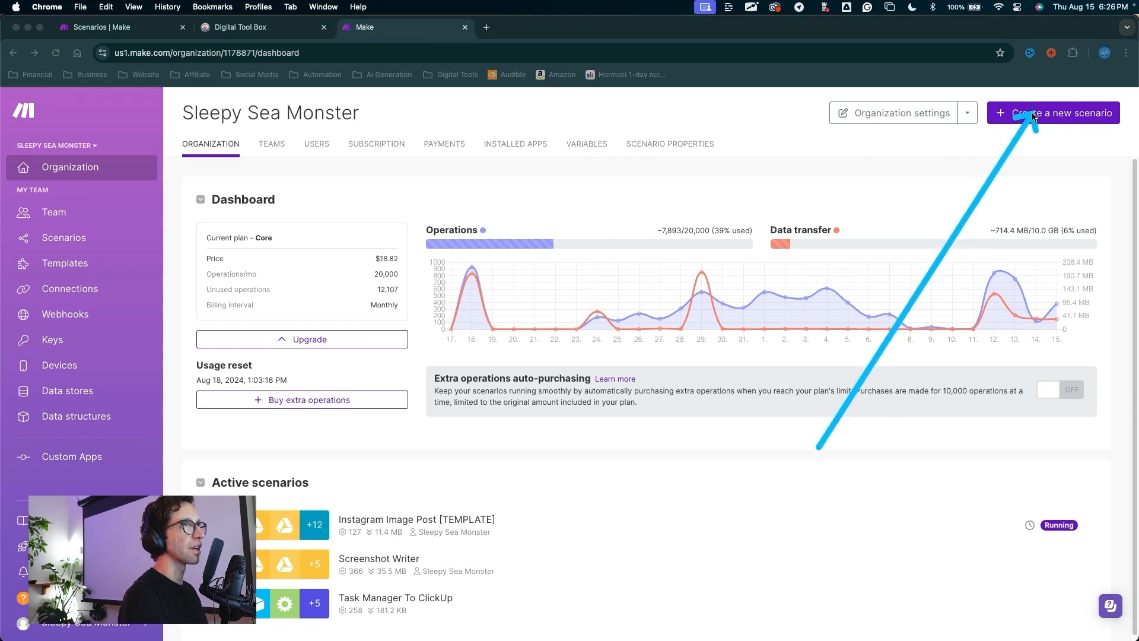
{"action": "left_click", "coordinate": [1033, 116]}
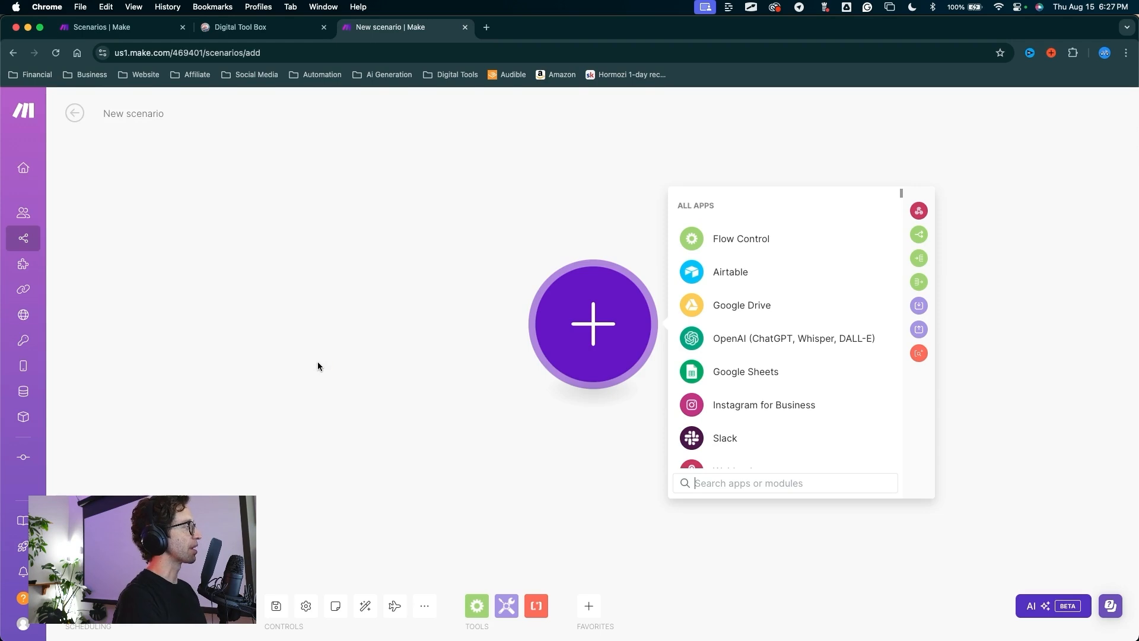
{"action": "mouse_move", "coordinate": [318, 366]}
{"action": "left_mouse_down"}
{"action": "mouse_move", "coordinate": [211, 203]}
{"action": "mouse_move", "coordinate": [130, 116]}
{"action": "left_mouse_up"}
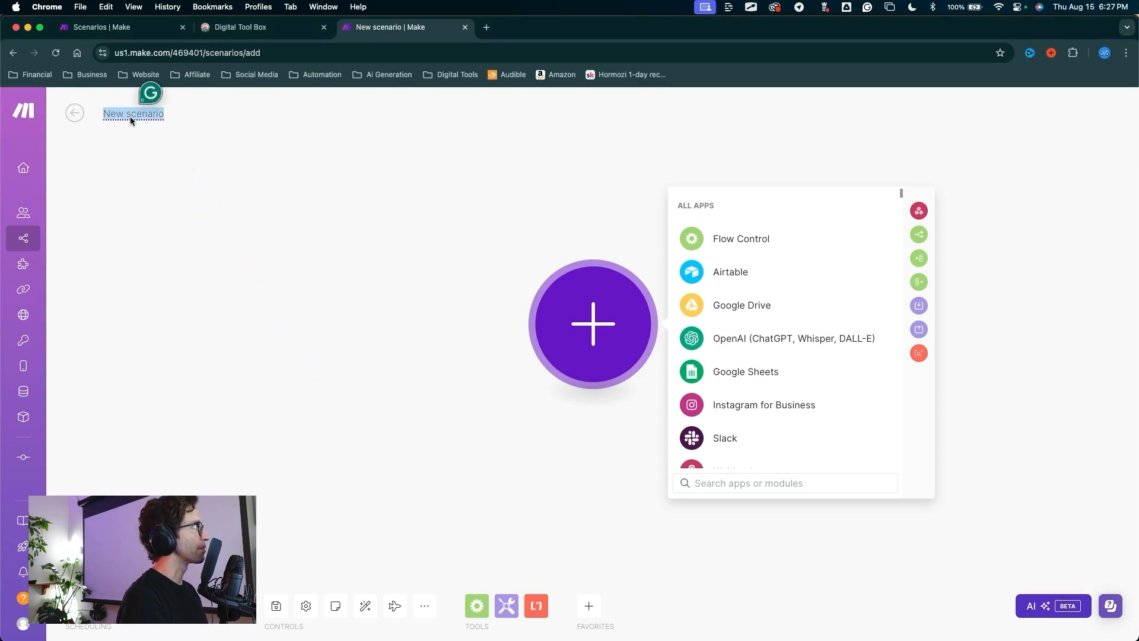
{"action": "type", "text": "Screenshot Writer"}
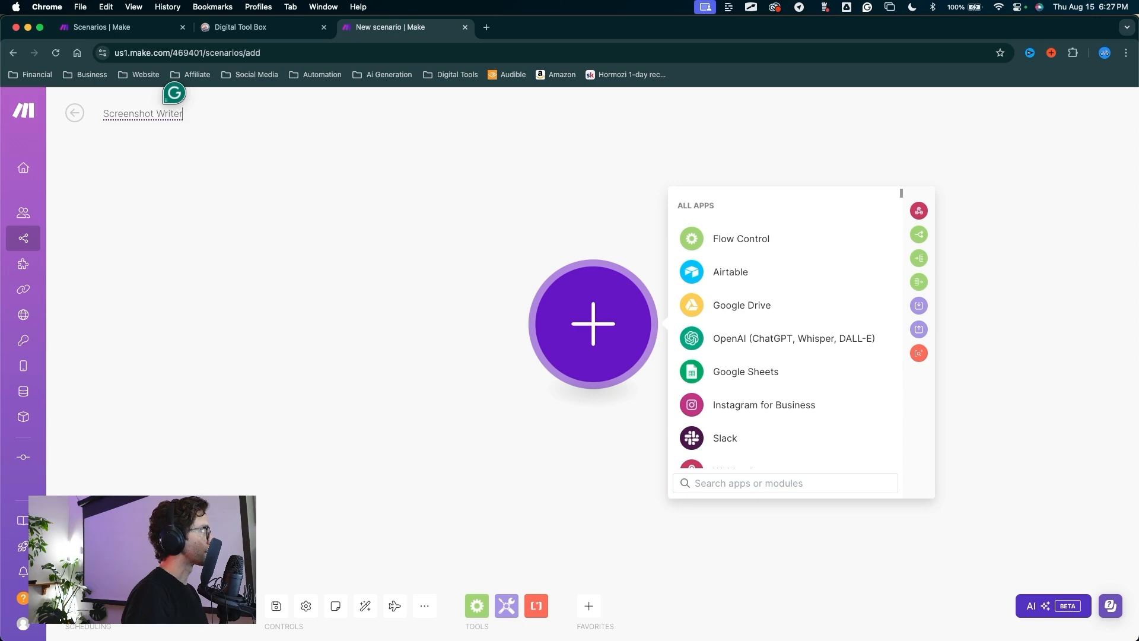
{"action": "type", "text": "e DEMO"}
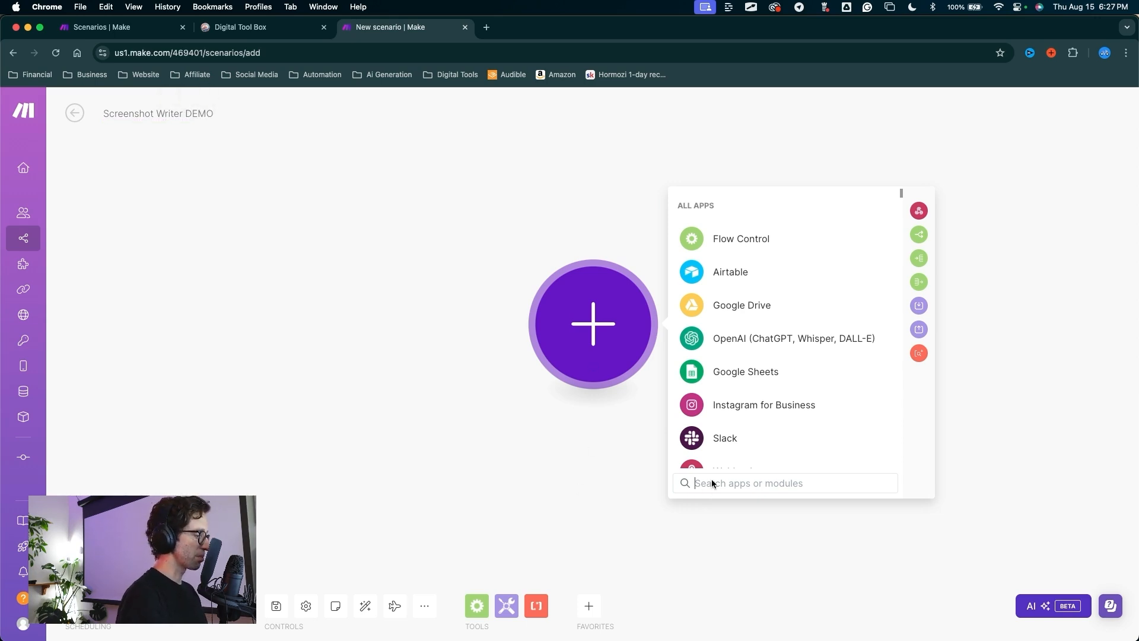
{"action": "type", "text": "web"}
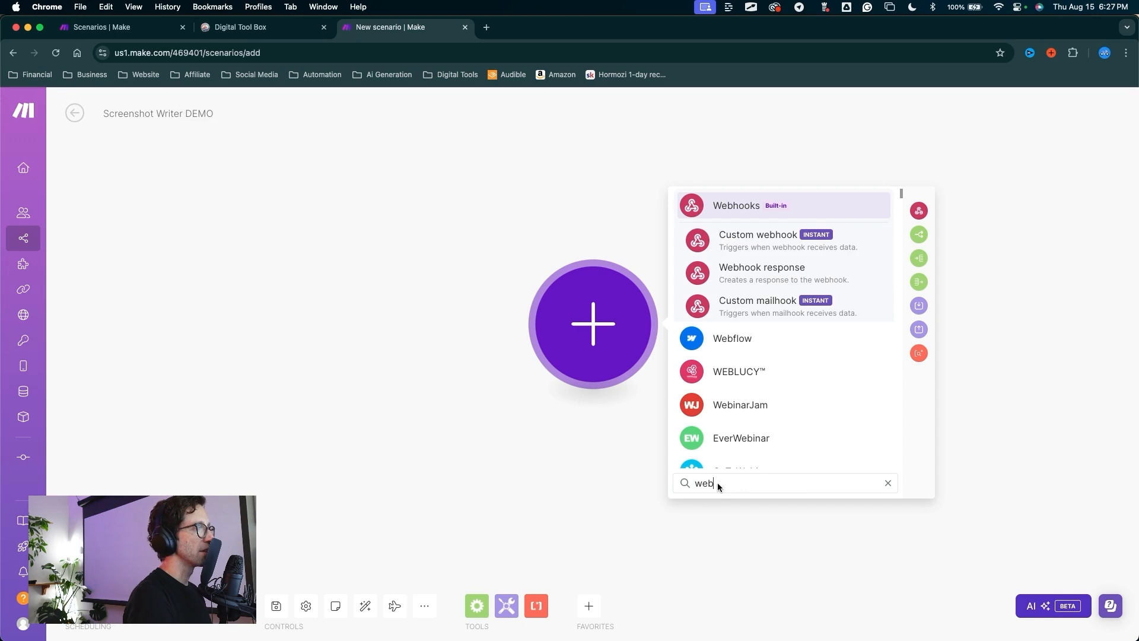
Step: Add a newly created Custom webhook as the trigger and save the scenario
{"action": "left_click", "coordinate": [752, 241]}
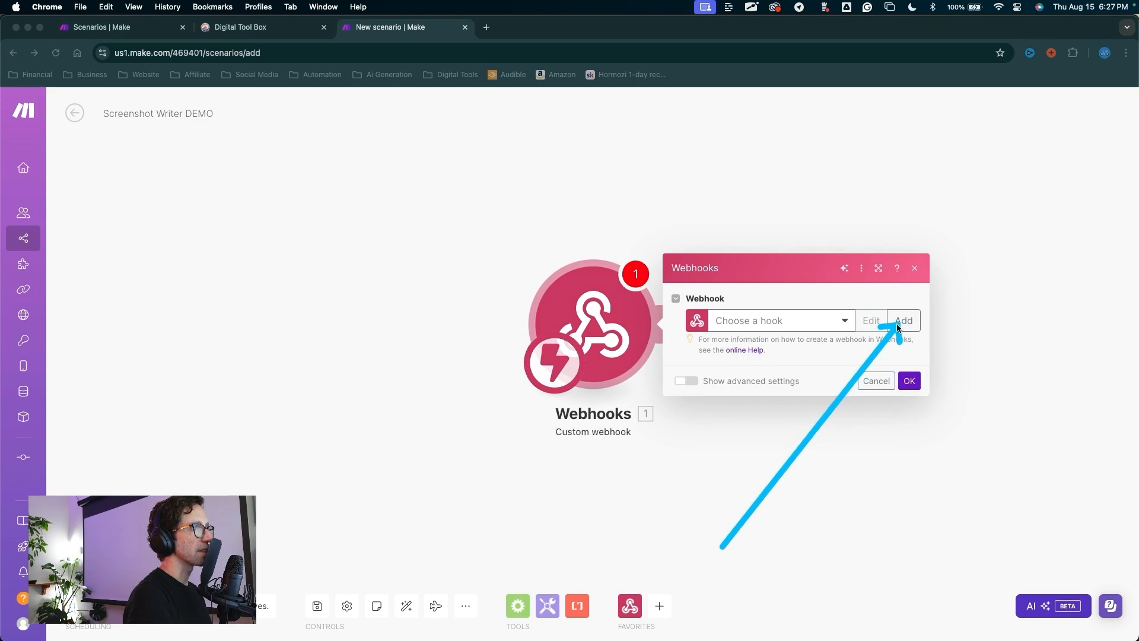
{"action": "left_click", "coordinate": [899, 326]}
{"action": "left_click", "coordinate": [857, 424]}
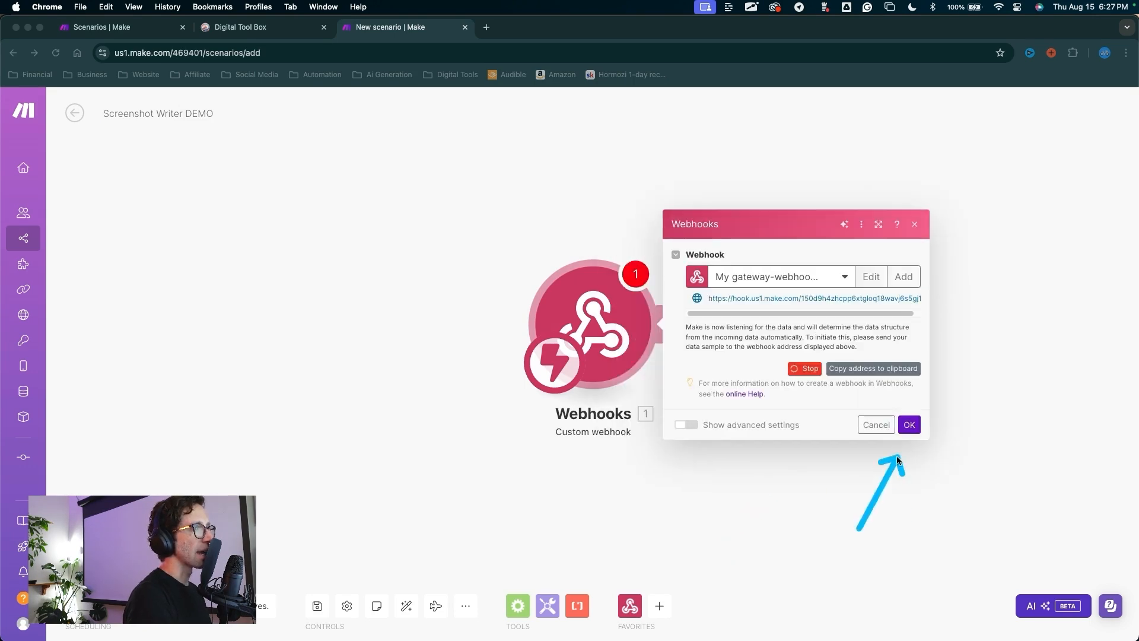
{"action": "left_click", "coordinate": [908, 425]}
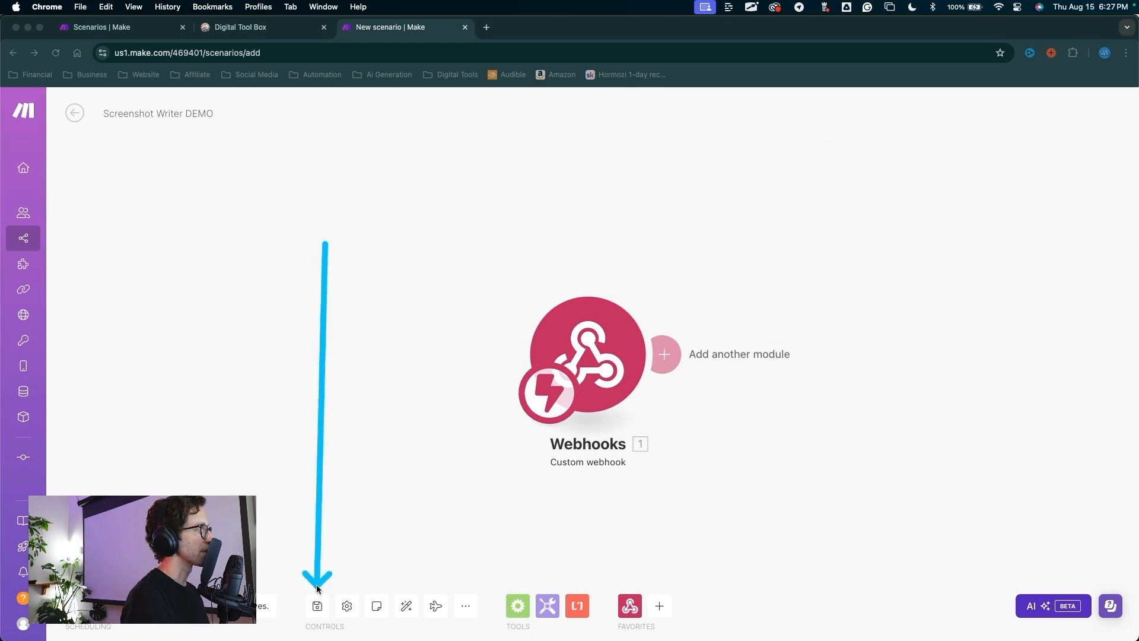
{"action": "key", "text": "Escape"}
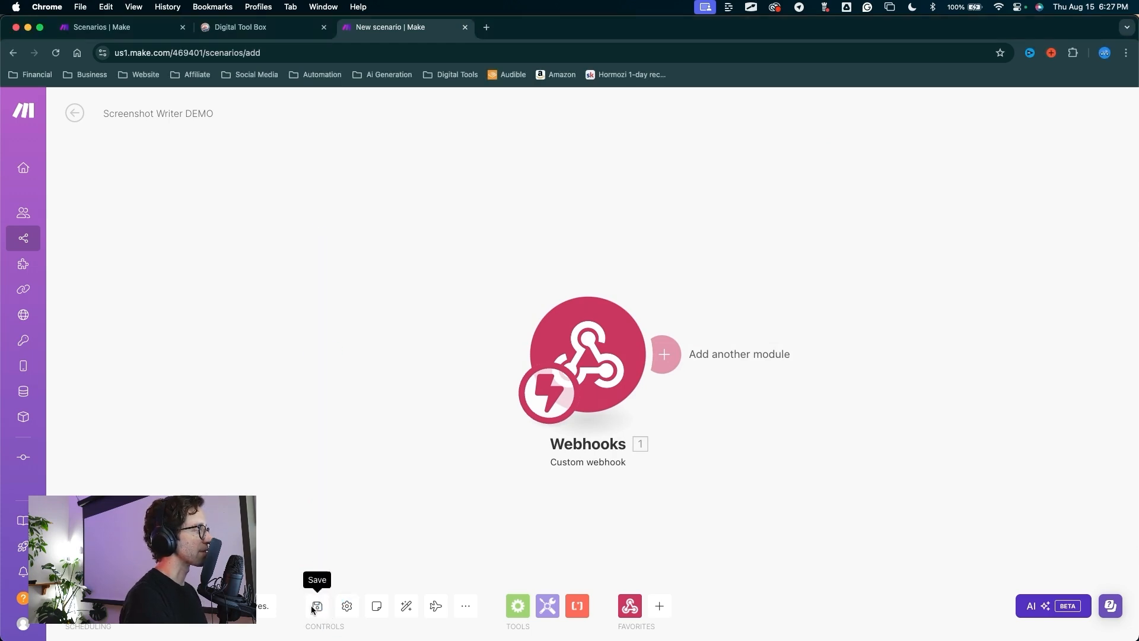
{"action": "left_click", "coordinate": [316, 607]}
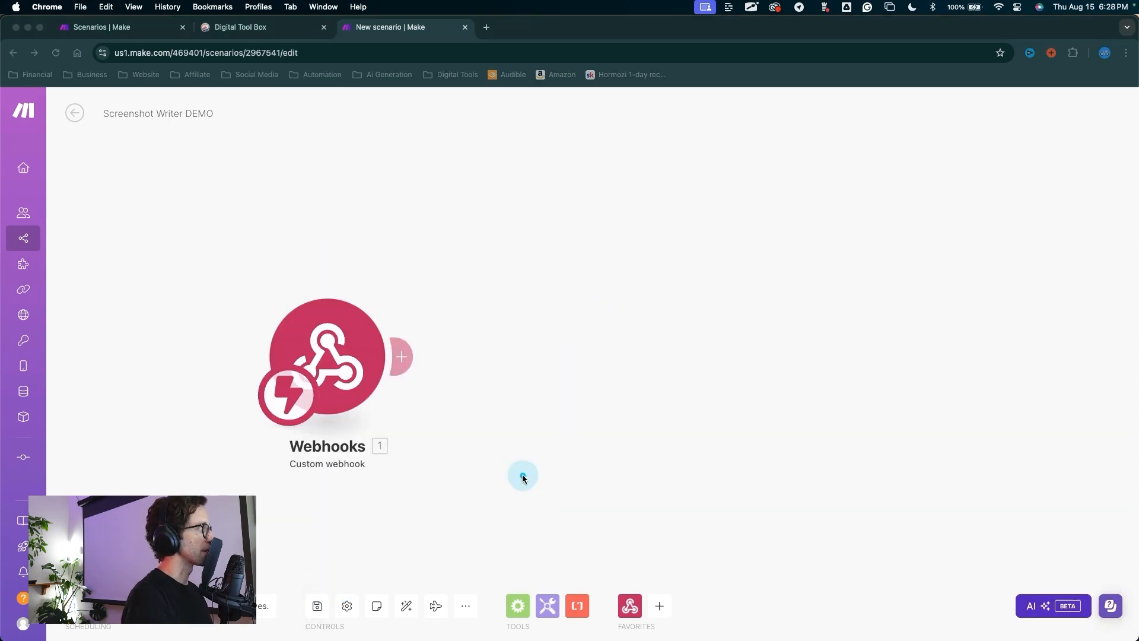
Step: Add a Google Drive Search for Files/Folders module after the webhook trigger
{"action": "left_click_drag", "start_coordinate": [524, 475], "coordinate": [409, 367]}
{"action": "key", "text": "Escape"}
{"action": "left_click", "coordinate": [405, 362]}
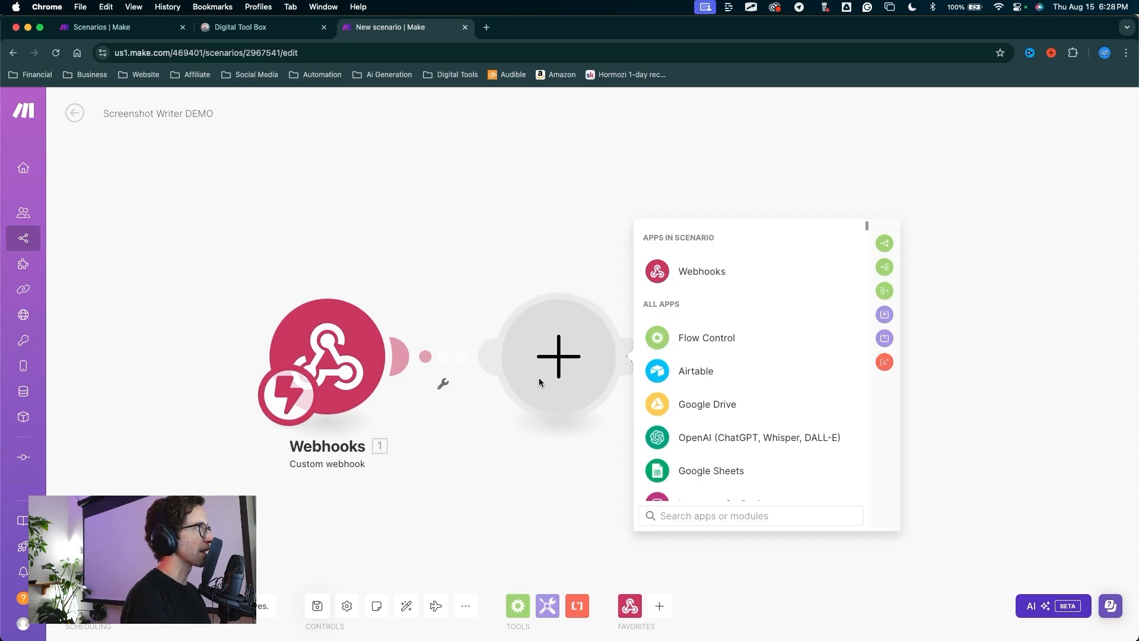
{"action": "left_click", "coordinate": [671, 515]}
{"action": "type", "text": "g"}
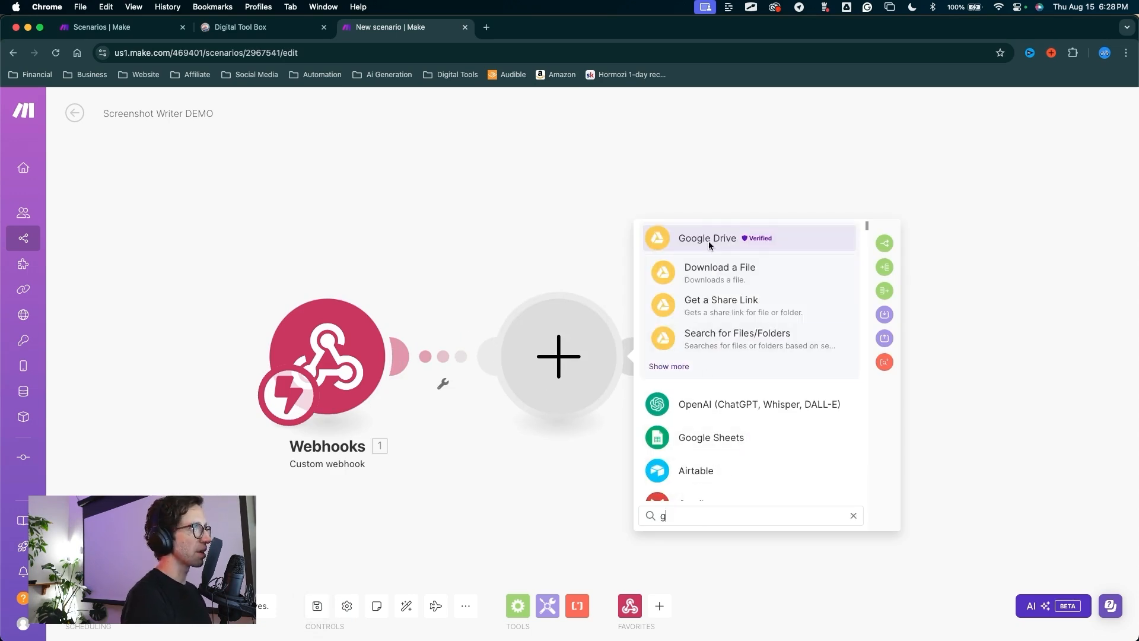
{"action": "left_click", "coordinate": [709, 240]}
{"action": "scroll", "coordinate": [705, 447], "scroll_direction": "down", "scroll_amount": 1}
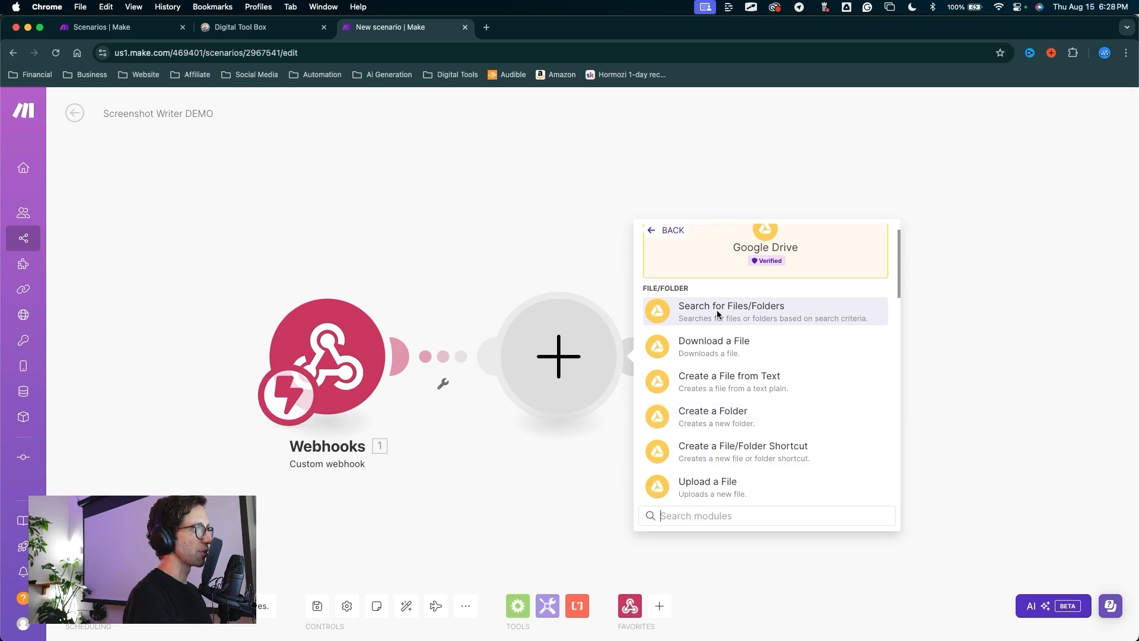
{"action": "left_click", "coordinate": [718, 314]}
Step: Keep the search on 'Select from the list' and My Drive, and bring up the folder chooser
{"action": "mouse_move", "coordinate": [715, 433]}
{"action": "left_mouse_down"}
{"action": "mouse_move", "coordinate": [685, 222]}
{"action": "mouse_move", "coordinate": [715, 185]}
{"action": "mouse_move", "coordinate": [702, 198]}
{"action": "mouse_move", "coordinate": [841, 218]}
{"action": "mouse_move", "coordinate": [662, 191]}
{"action": "mouse_move", "coordinate": [770, 161]}
{"action": "mouse_move", "coordinate": [819, 209]}
{"action": "left_mouse_up"}
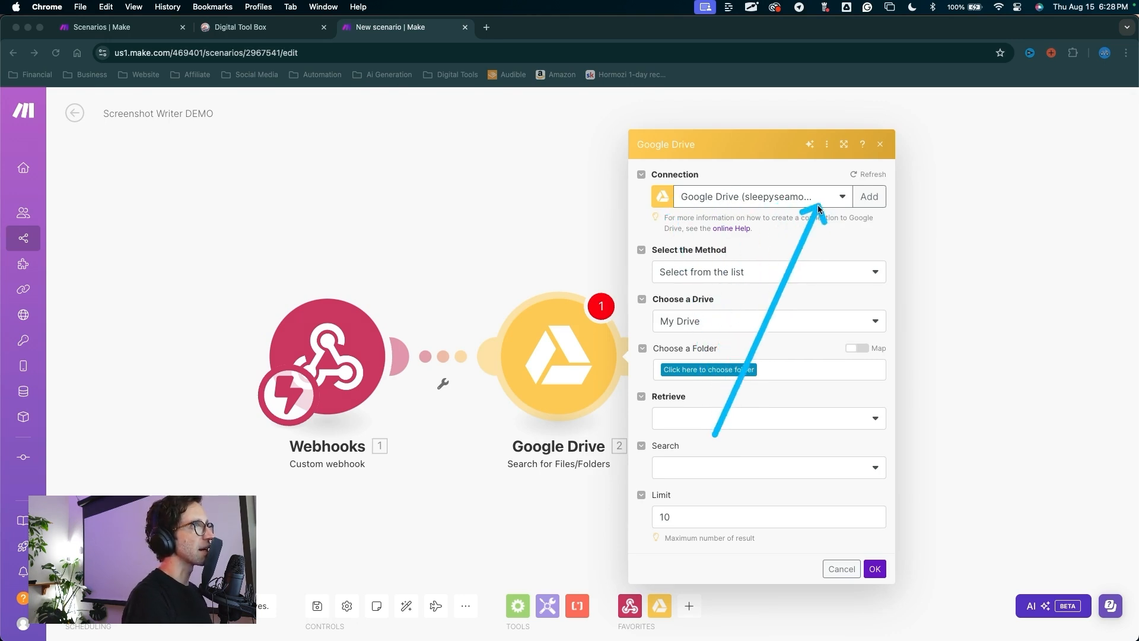
{"action": "mouse_move", "coordinate": [794, 315]}
{"action": "left_mouse_down"}
{"action": "mouse_move", "coordinate": [872, 208]}
{"action": "mouse_move", "coordinate": [819, 218]}
{"action": "mouse_move", "coordinate": [636, 166]}
{"action": "mouse_move", "coordinate": [745, 234]}
{"action": "mouse_move", "coordinate": [730, 236]}
{"action": "mouse_move", "coordinate": [783, 224]}
{"action": "left_mouse_up"}
{"action": "left_click_drag", "start_coordinate": [742, 91], "coordinate": [729, 185]}
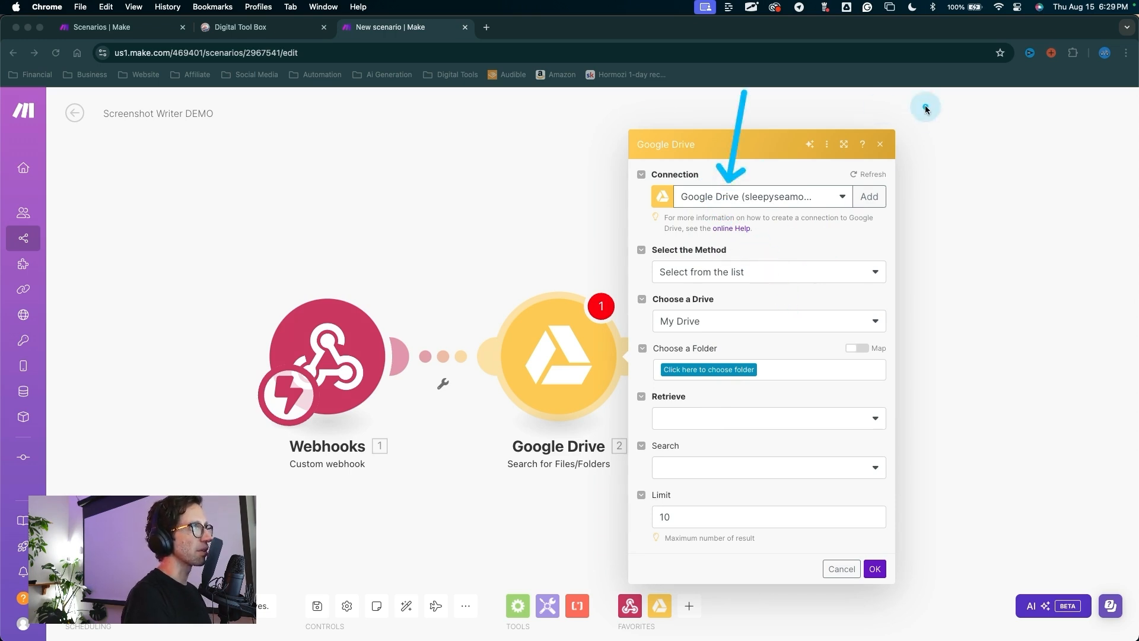
{"action": "key", "text": "Escape"}
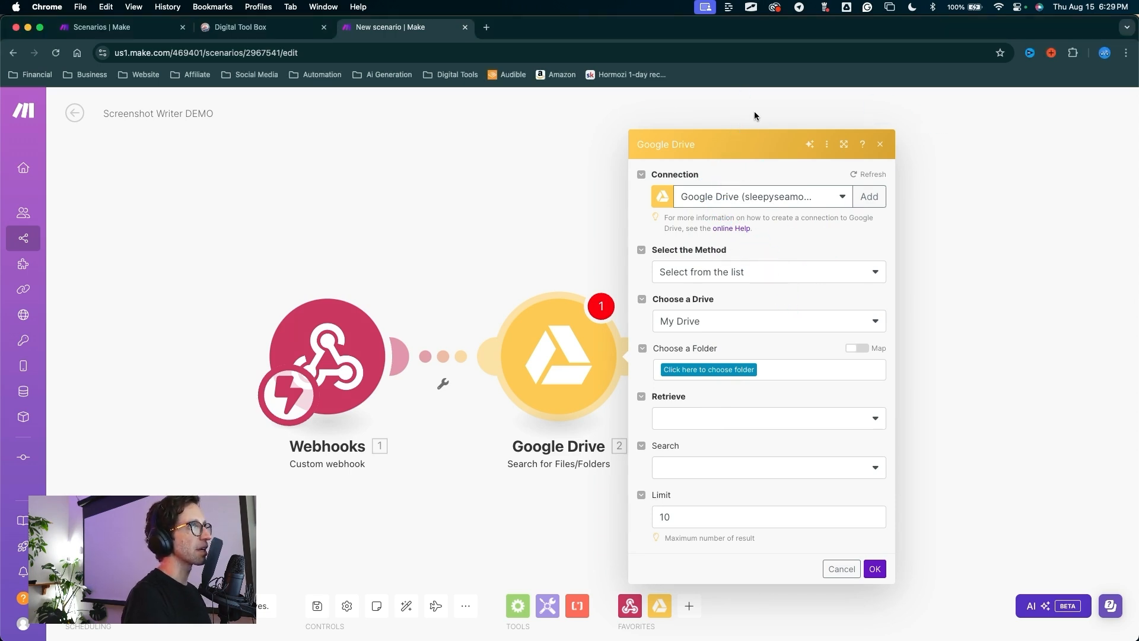
{"action": "mouse_move", "coordinate": [741, 102]}
{"action": "left_mouse_down"}
{"action": "mouse_move", "coordinate": [738, 189]}
{"action": "mouse_move", "coordinate": [785, 187]}
{"action": "mouse_move", "coordinate": [700, 248]}
{"action": "mouse_move", "coordinate": [713, 358]}
{"action": "left_mouse_up"}
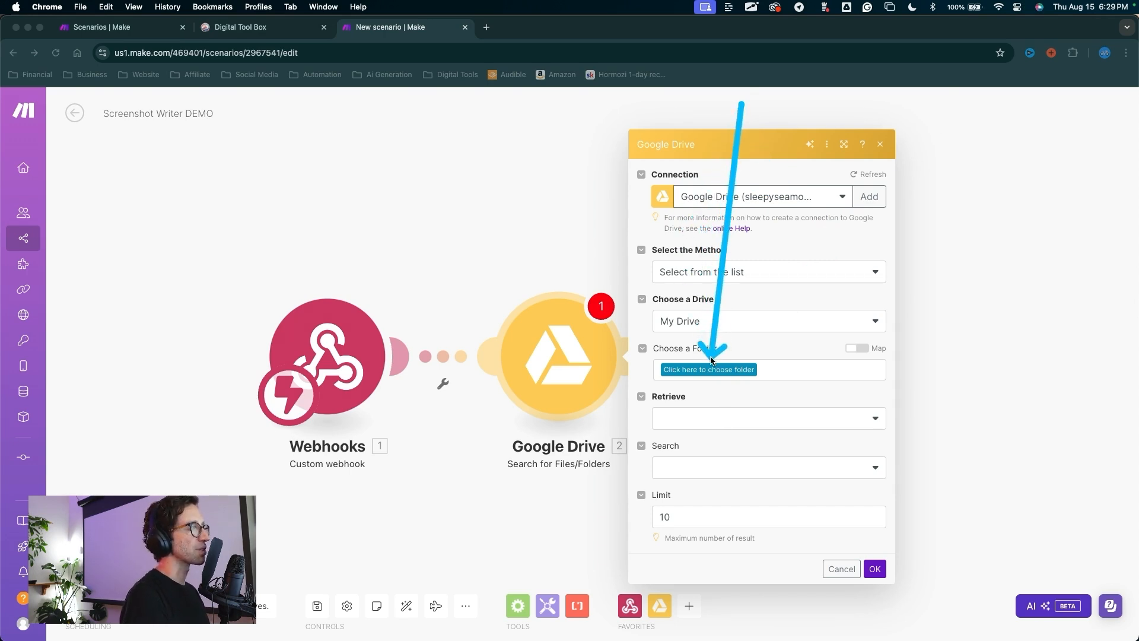
{"action": "key", "text": "Escape"}
{"action": "left_click_drag", "start_coordinate": [690, 155], "coordinate": [685, 289]}
{"action": "key", "text": "Escape"}
{"action": "left_click", "coordinate": [715, 274]}
{"action": "left_click", "coordinate": [701, 315]}
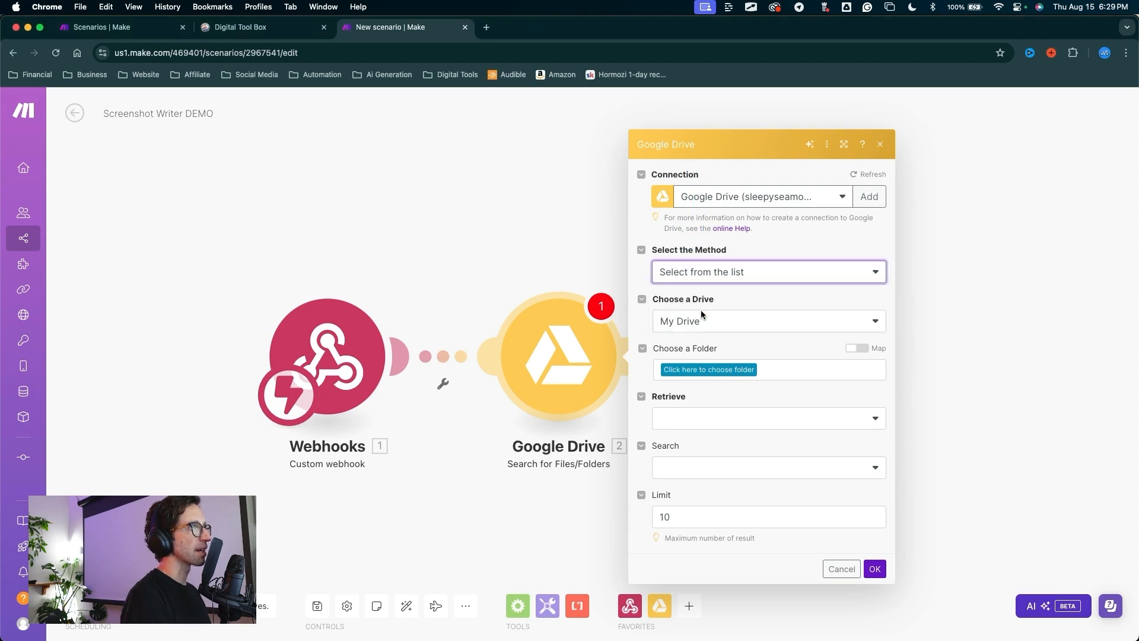
{"action": "left_click", "coordinate": [693, 325]}
{"action": "left_click", "coordinate": [693, 326]}
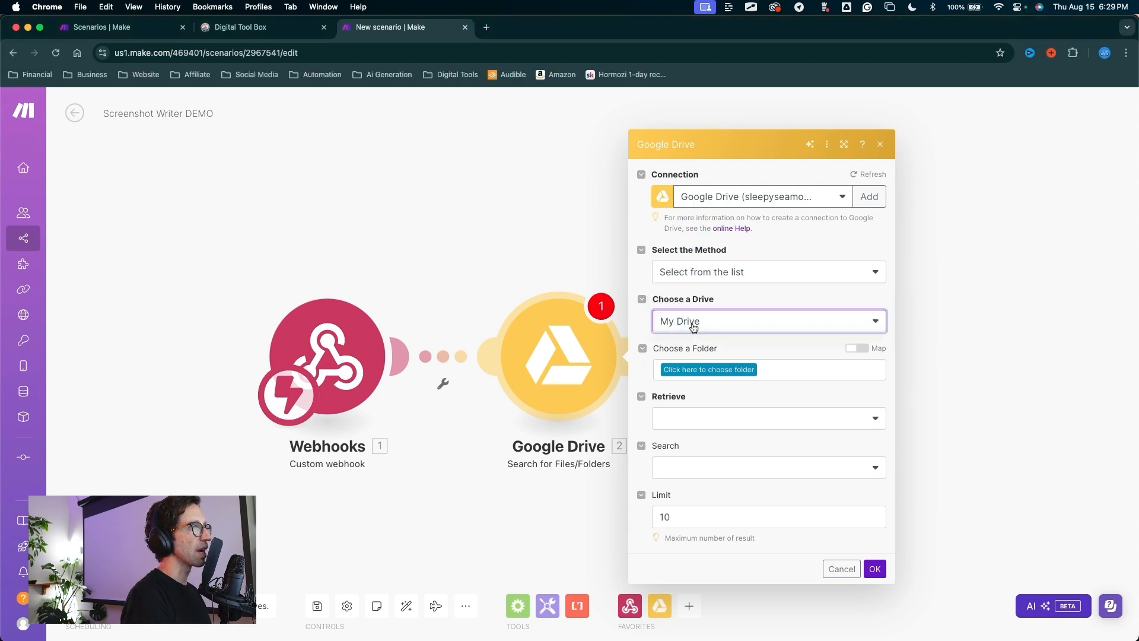
{"action": "left_click", "coordinate": [686, 345]}
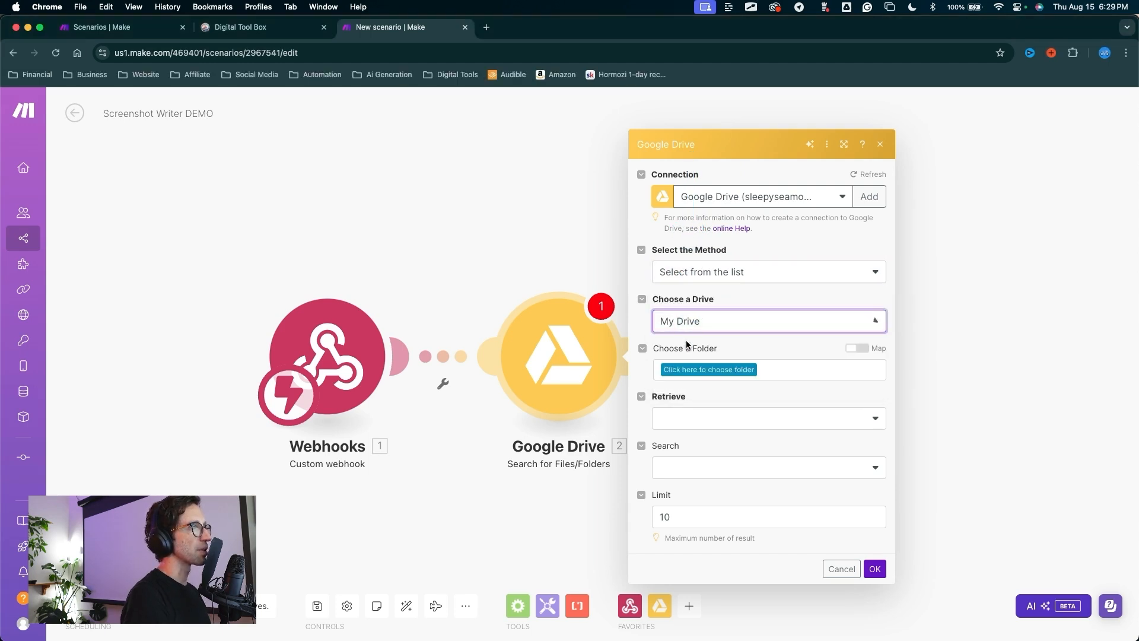
{"action": "left_click", "coordinate": [702, 371]}
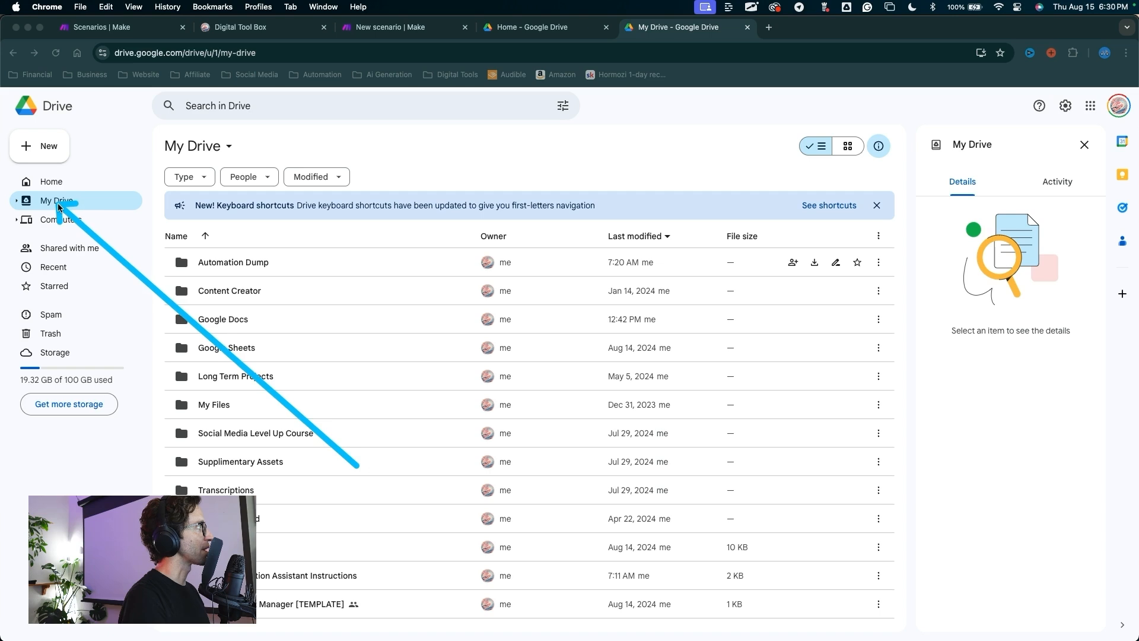
Step: Open the Automation Dump folder in My Drive to find Screenshot Drop, then return to Make
{"action": "left_click", "coordinate": [215, 270]}
{"action": "double_click", "coordinate": [215, 270]}
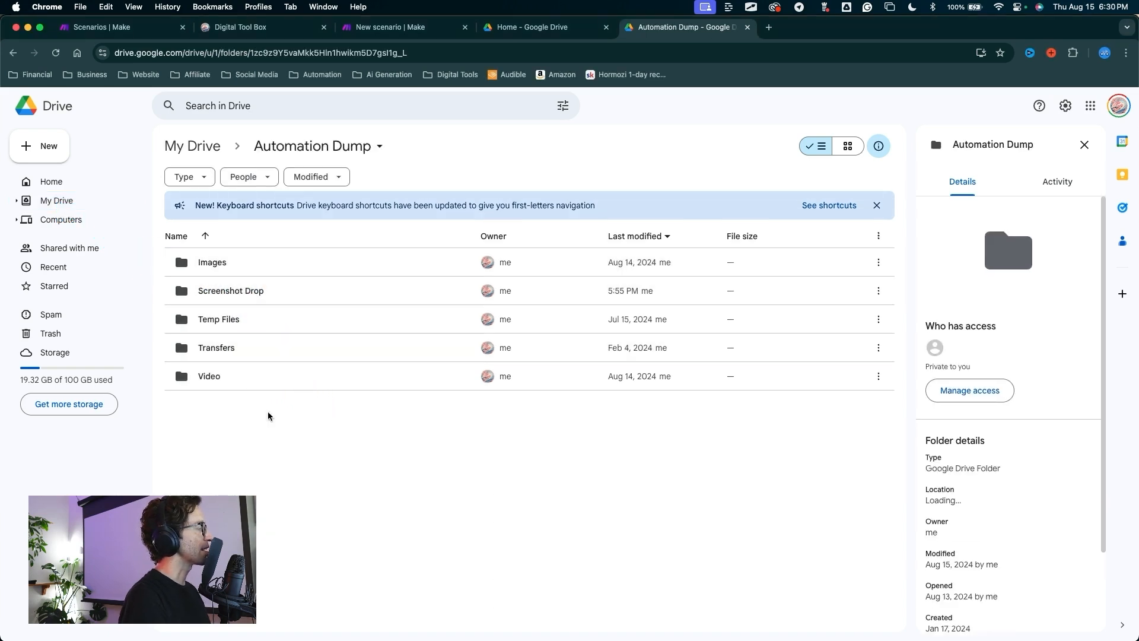
{"action": "left_click", "coordinate": [270, 434]}
{"action": "mouse_move", "coordinate": [268, 439]}
{"action": "left_mouse_down"}
{"action": "mouse_move", "coordinate": [196, 300]}
{"action": "mouse_move", "coordinate": [246, 300]}
{"action": "left_mouse_up"}
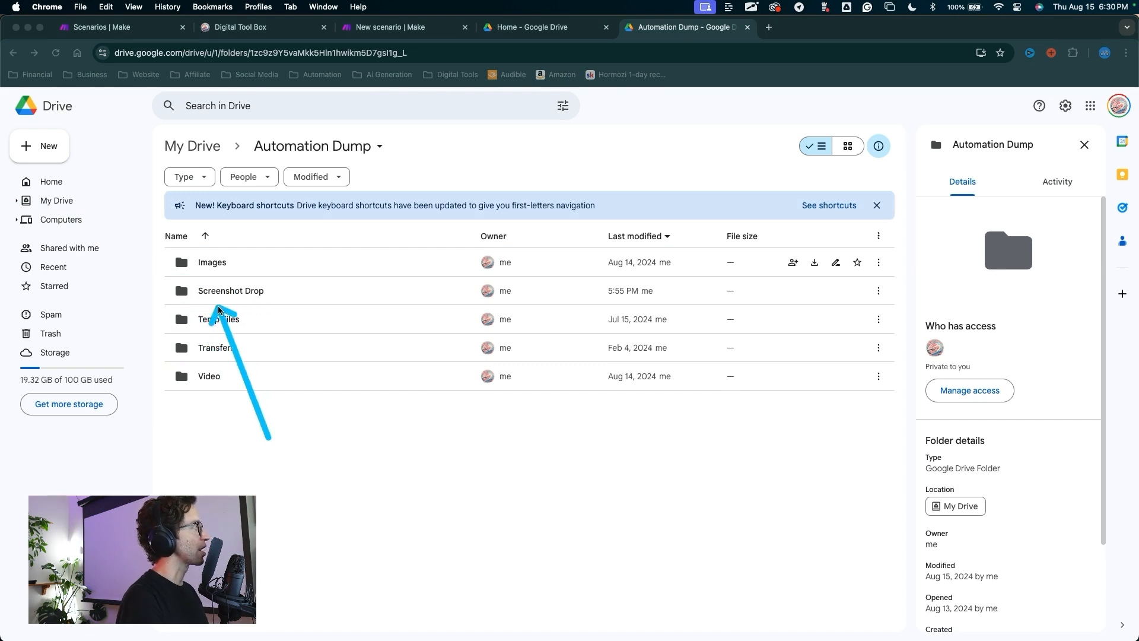
{"action": "left_click", "coordinate": [399, 29]}
Step: Point the search at Automation Dump / Screenshot Drop and retrieve Files only
{"action": "left_click_drag", "start_coordinate": [706, 231], "coordinate": [706, 329]}
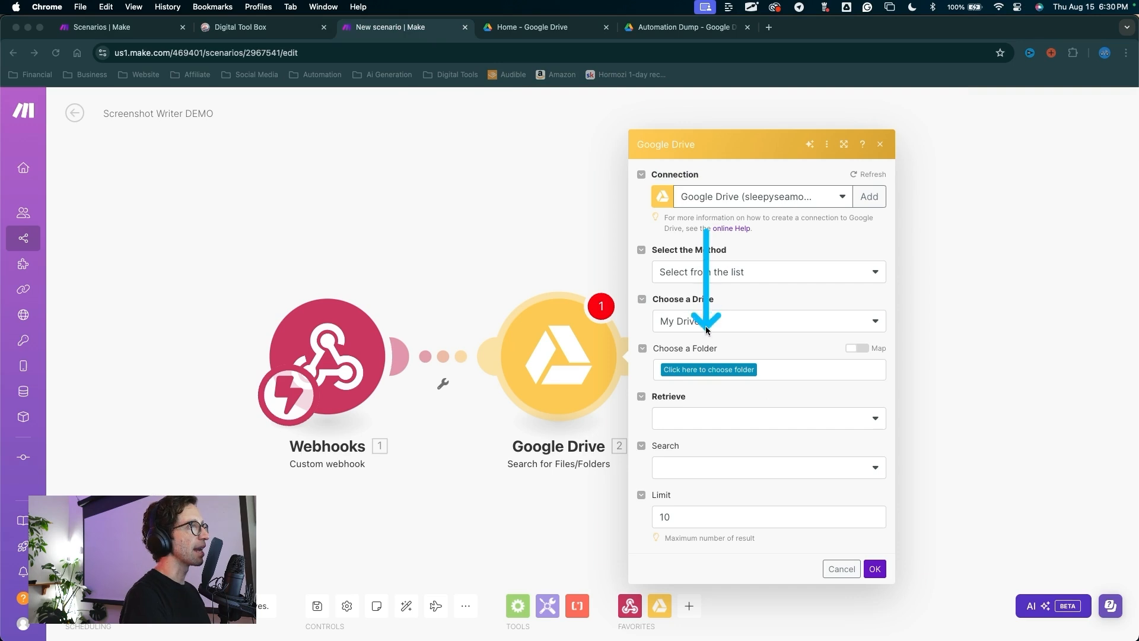
{"action": "left_click", "coordinate": [692, 373]}
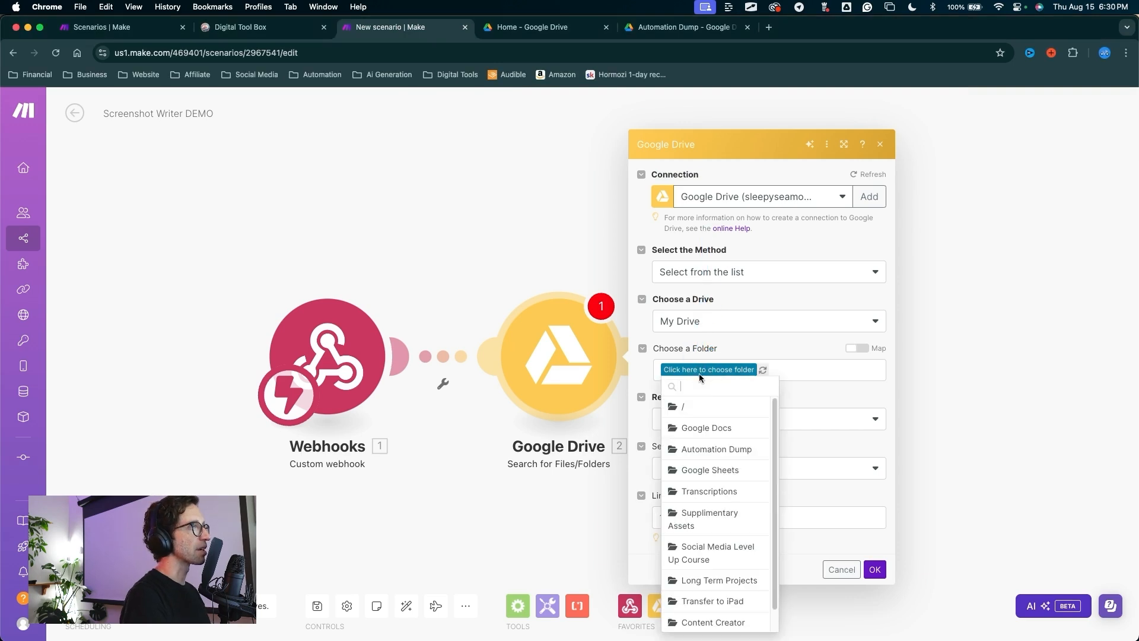
{"action": "left_click", "coordinate": [710, 451]}
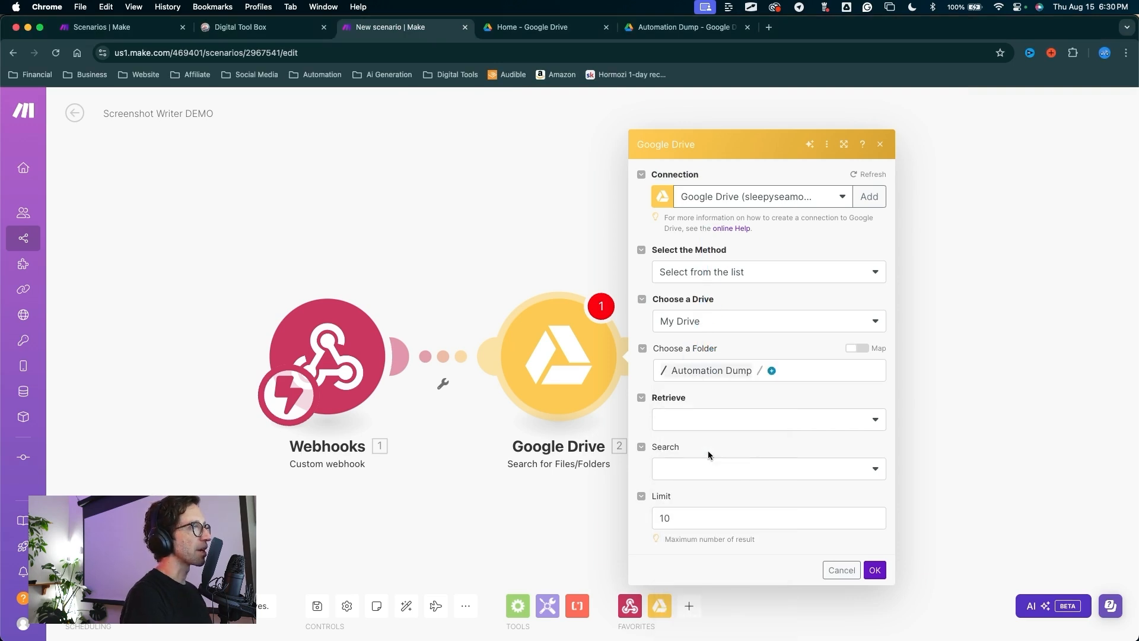
{"action": "left_click", "coordinate": [772, 370]}
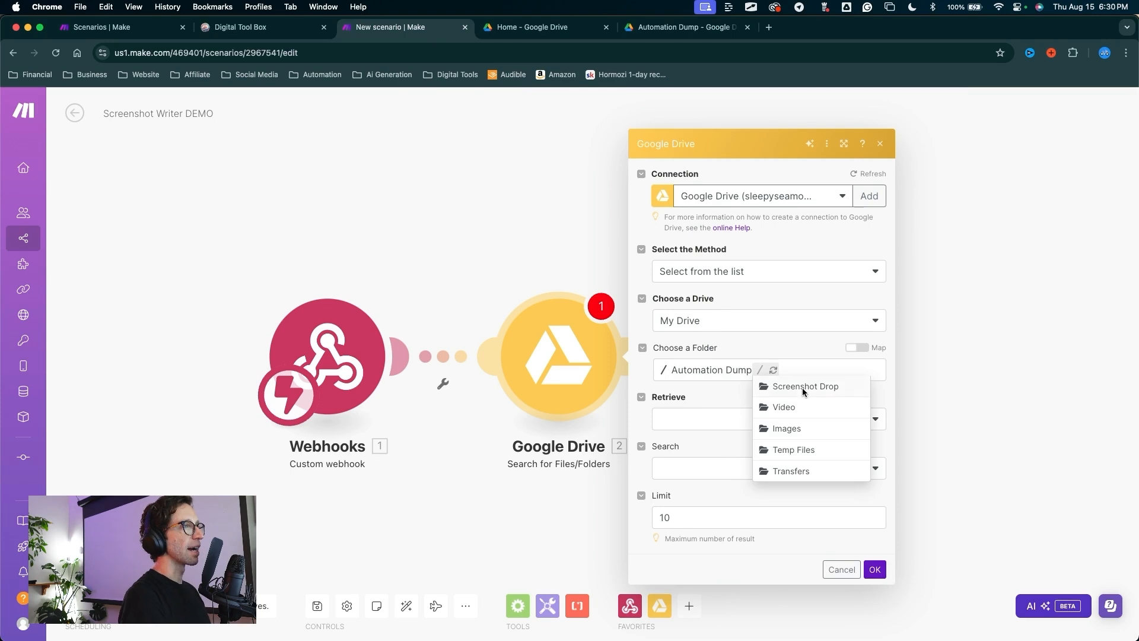
{"action": "left_click", "coordinate": [798, 392]}
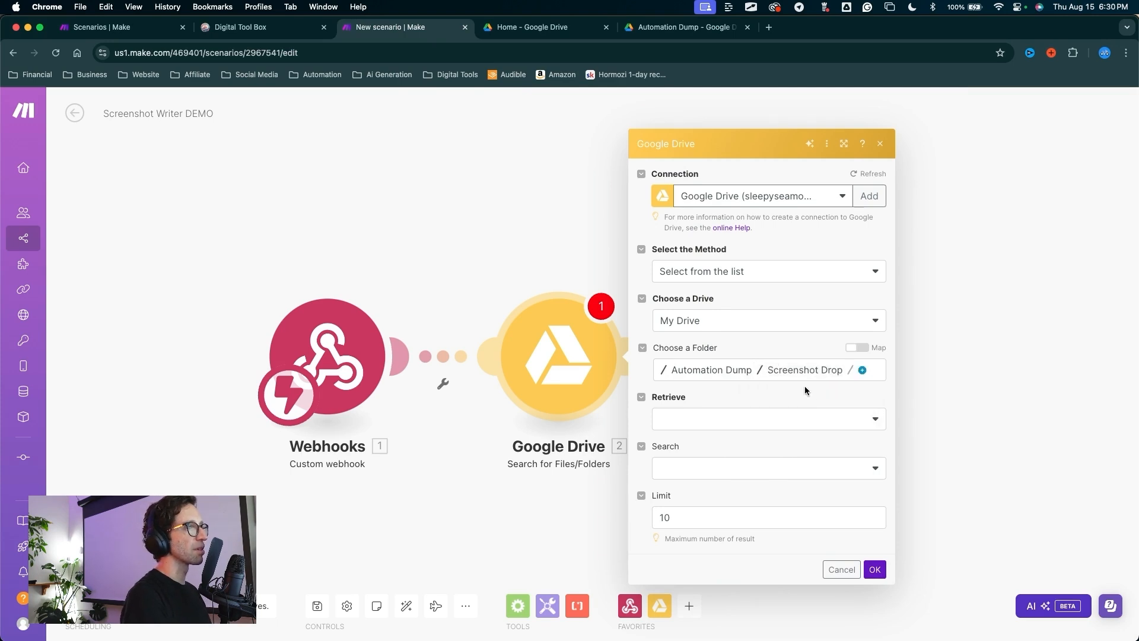
{"action": "left_click", "coordinate": [705, 420]}
{"action": "left_click", "coordinate": [673, 444]}
{"action": "left_click_drag", "start_coordinate": [572, 497], "coordinate": [677, 460]}
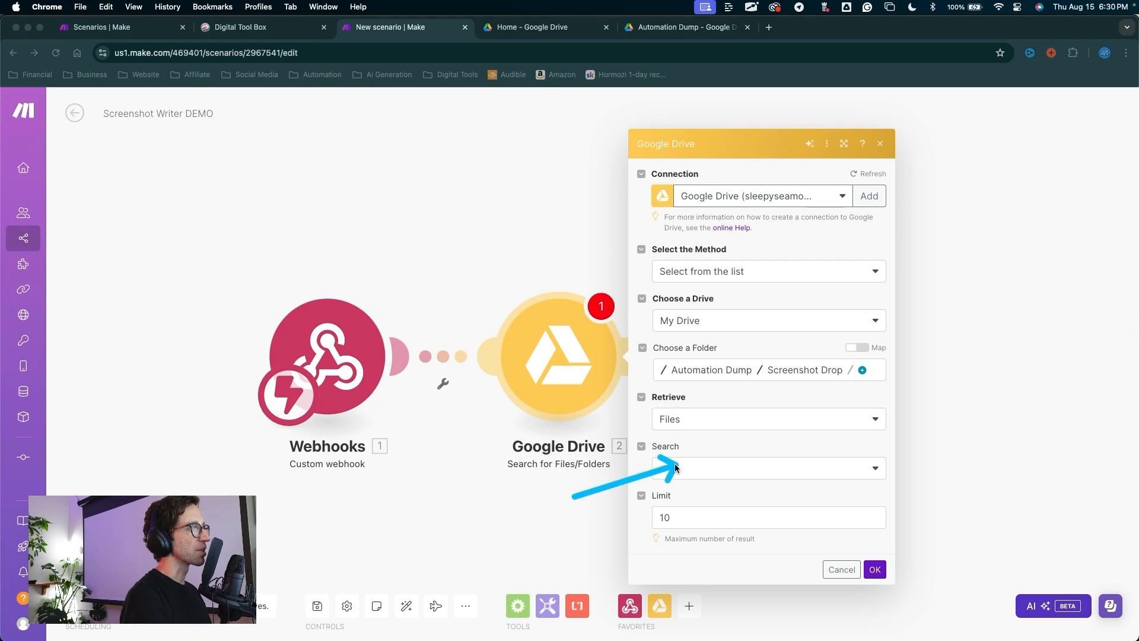
{"action": "key", "text": "Escape"}
{"action": "mouse_move", "coordinate": [719, 434]}
{"action": "left_mouse_down"}
{"action": "mouse_move", "coordinate": [668, 518]}
{"action": "mouse_move", "coordinate": [689, 514]}
{"action": "mouse_move", "coordinate": [668, 518]}
{"action": "left_mouse_up"}
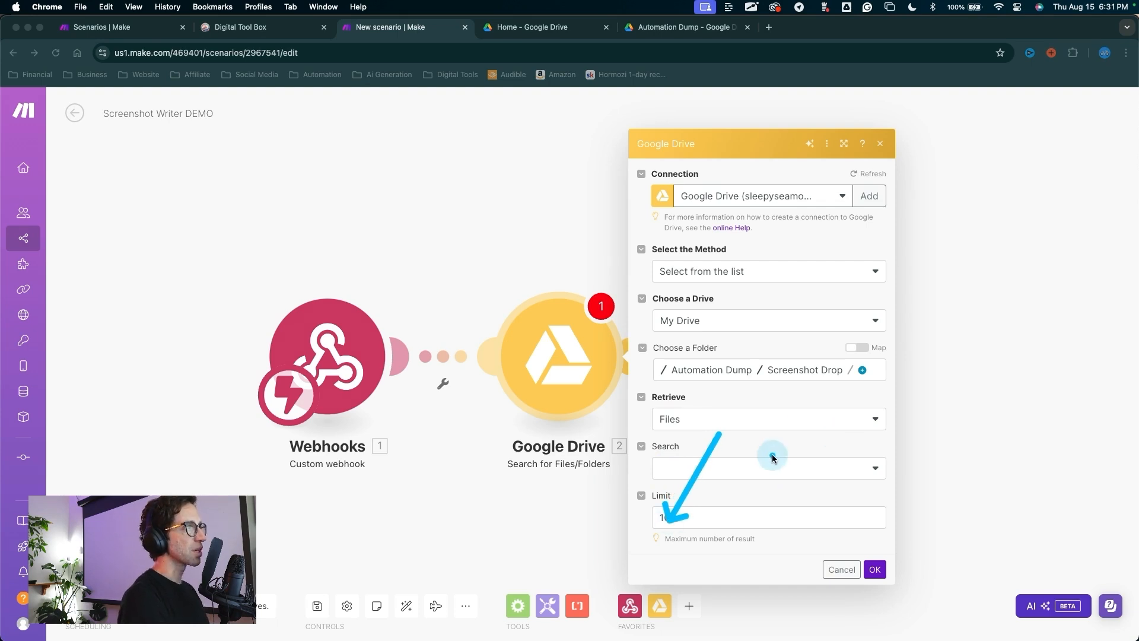
{"action": "left_click_drag", "start_coordinate": [1012, 394], "coordinate": [882, 567]}
Step: Save the search, then add a Google Drive Download a File step using '2. File ID'
{"action": "left_click", "coordinate": [876, 569]}
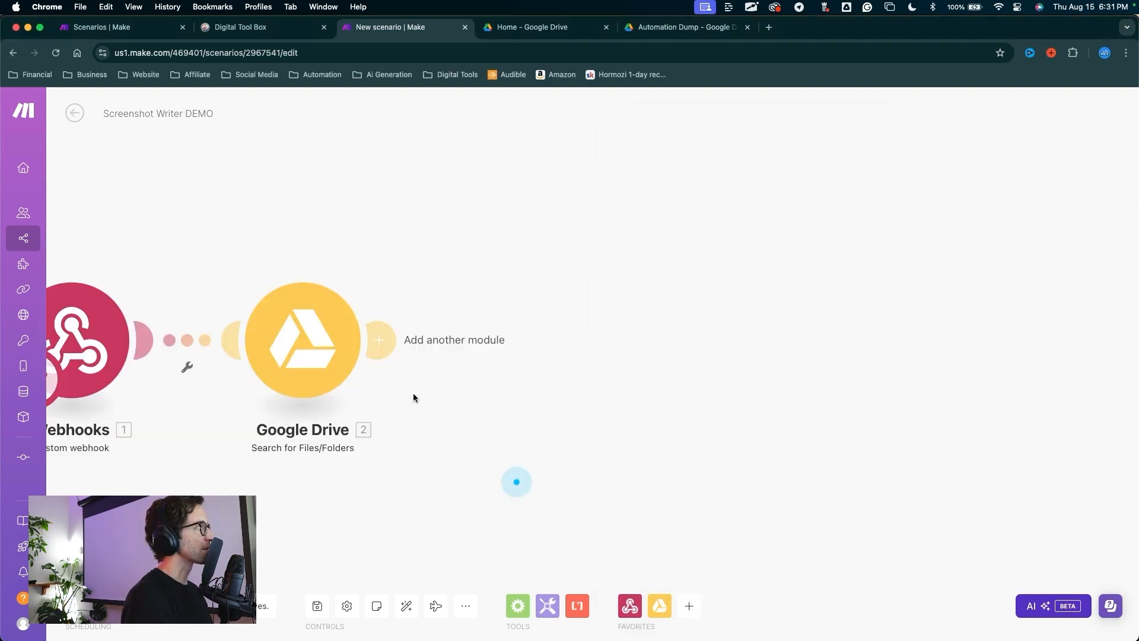
{"action": "left_click", "coordinate": [516, 356]}
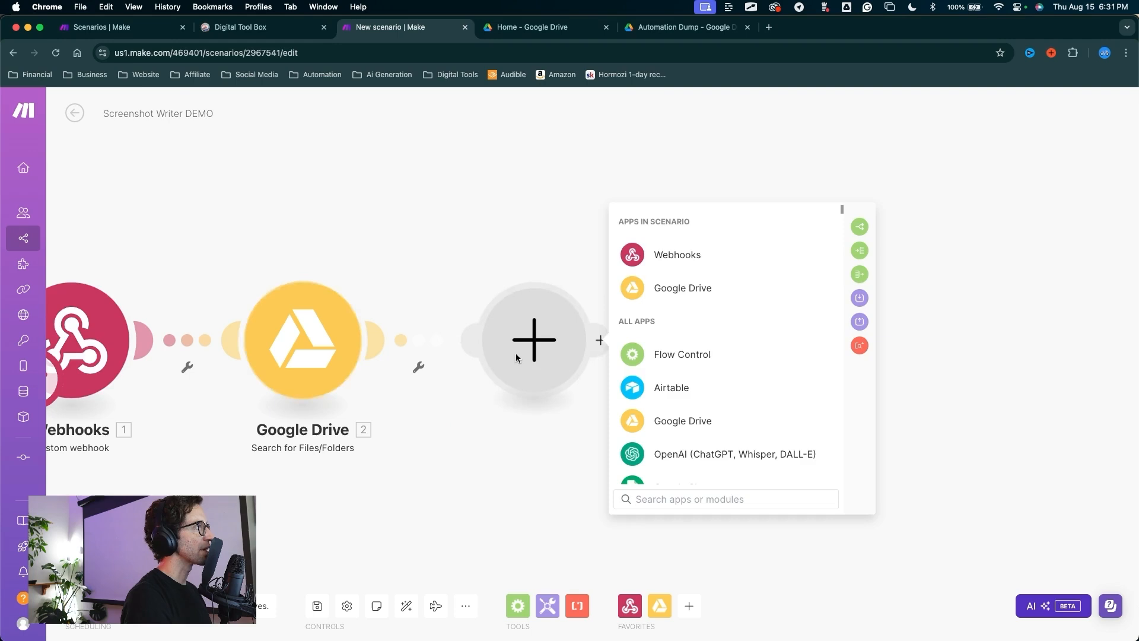
{"action": "left_click", "coordinate": [671, 285]}
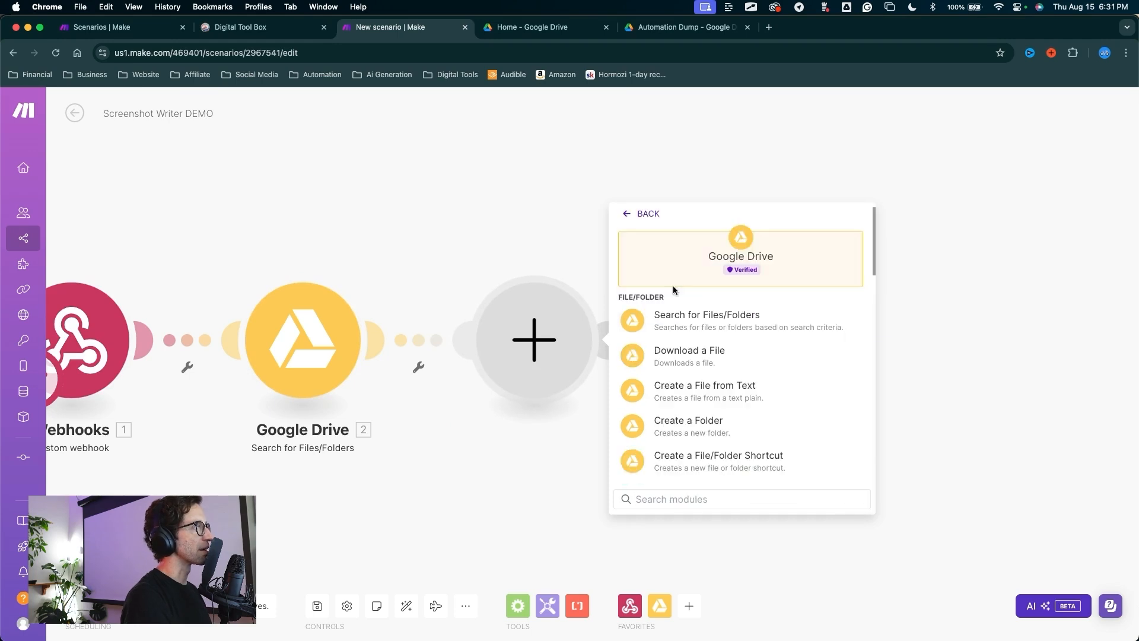
{"action": "left_click", "coordinate": [688, 351]}
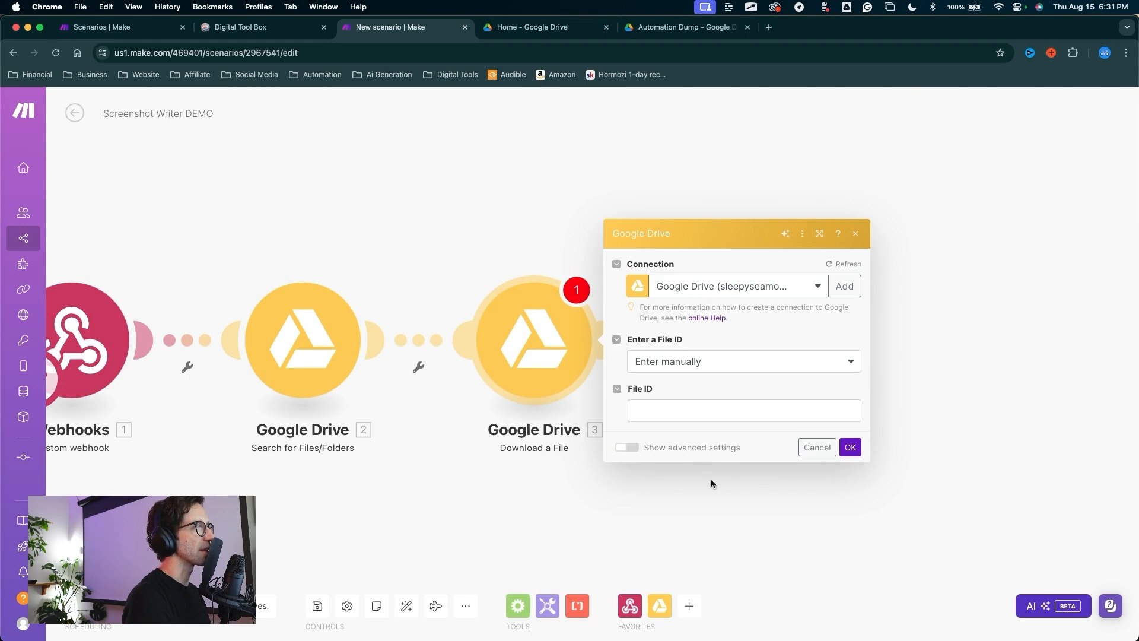
{"action": "left_click", "coordinate": [651, 416]}
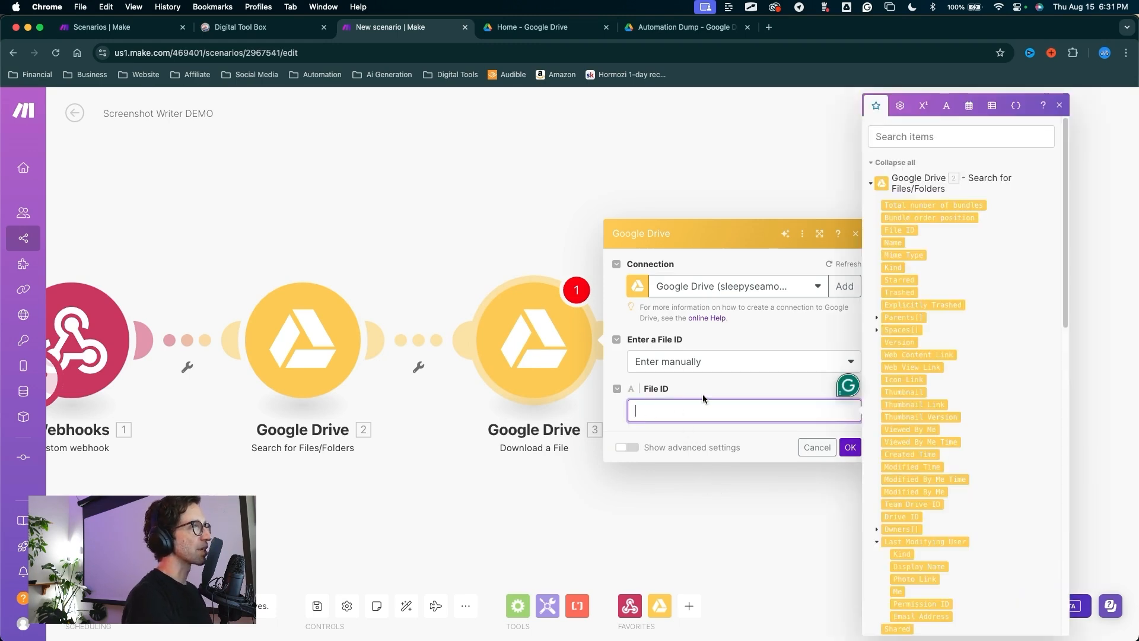
{"action": "left_click", "coordinate": [680, 399]}
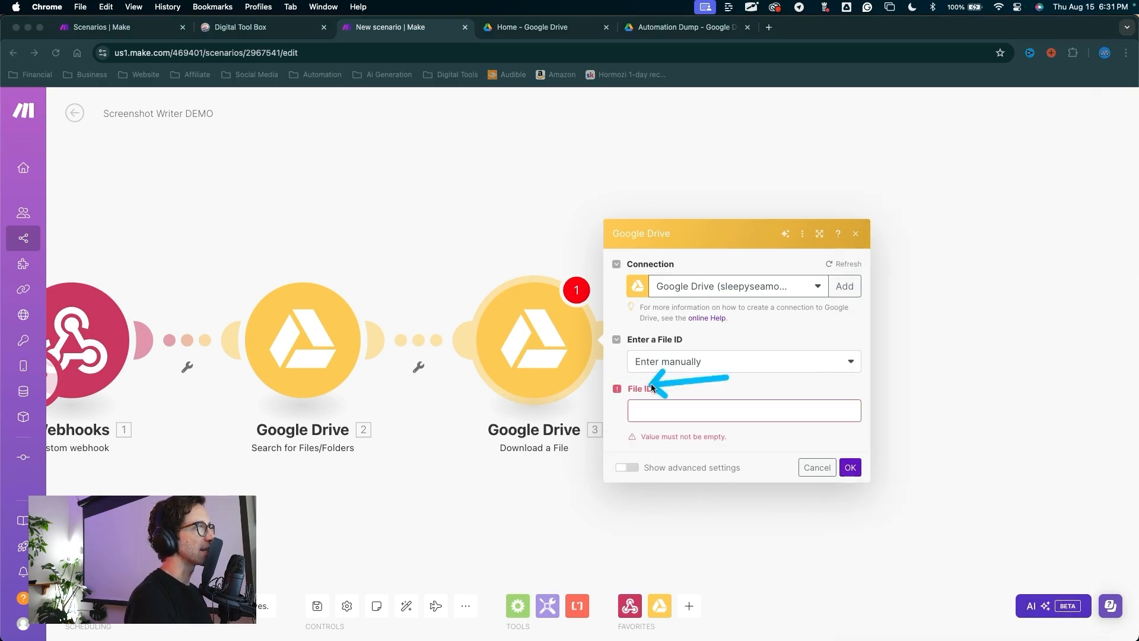
{"action": "left_click", "coordinate": [665, 408]}
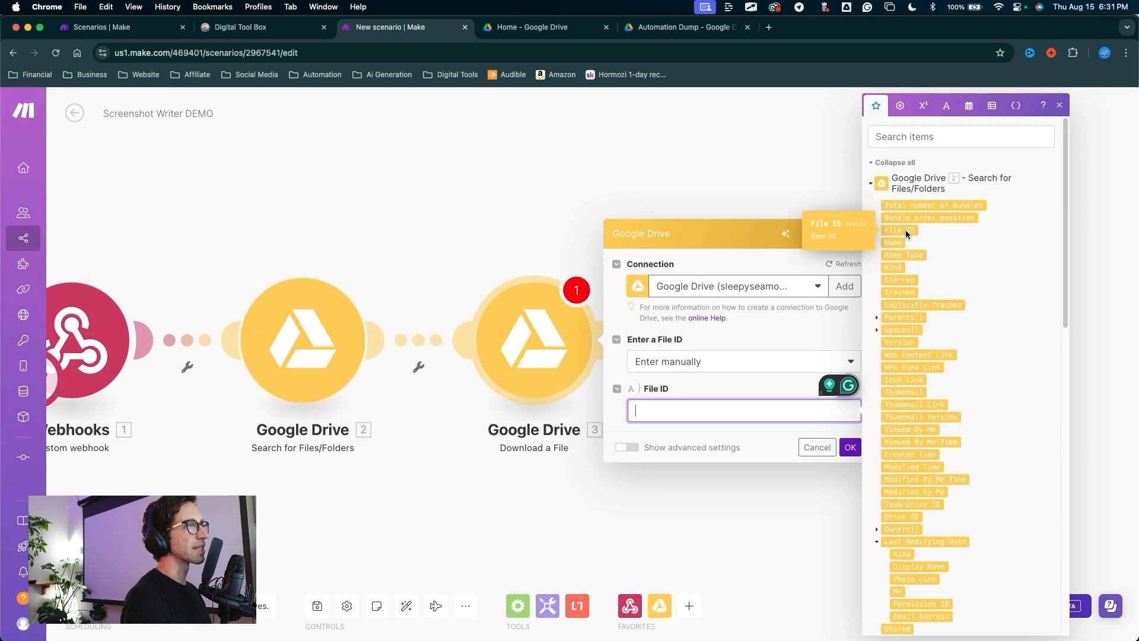
{"action": "left_click", "coordinate": [912, 235]}
{"action": "left_click", "coordinate": [850, 447]}
{"action": "left_click", "coordinate": [404, 328]}
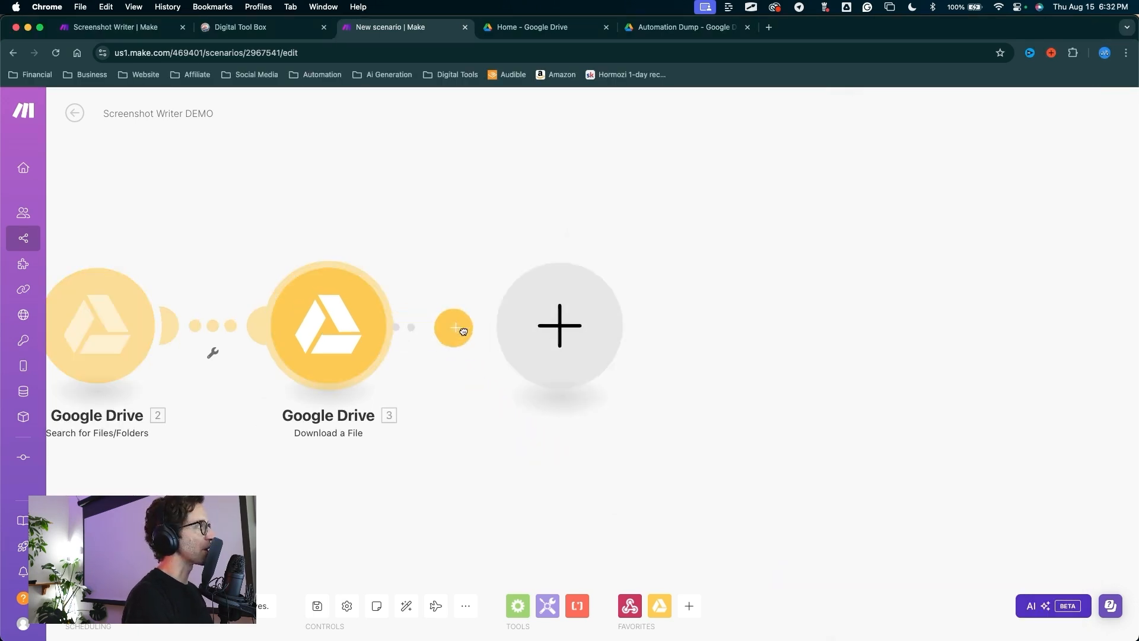
Step: Add a Move a File/Folder to Trash step using module 3's File ID and save it
{"action": "left_click", "coordinate": [703, 274]}
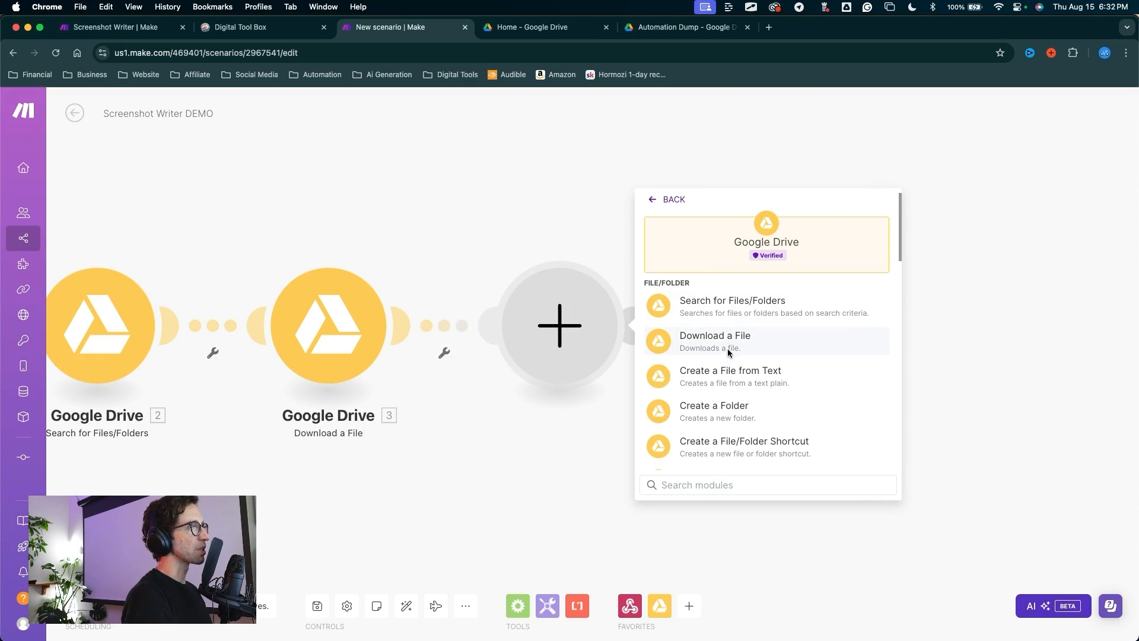
{"action": "scroll", "coordinate": [728, 353], "scroll_direction": "down", "scroll_amount": 5}
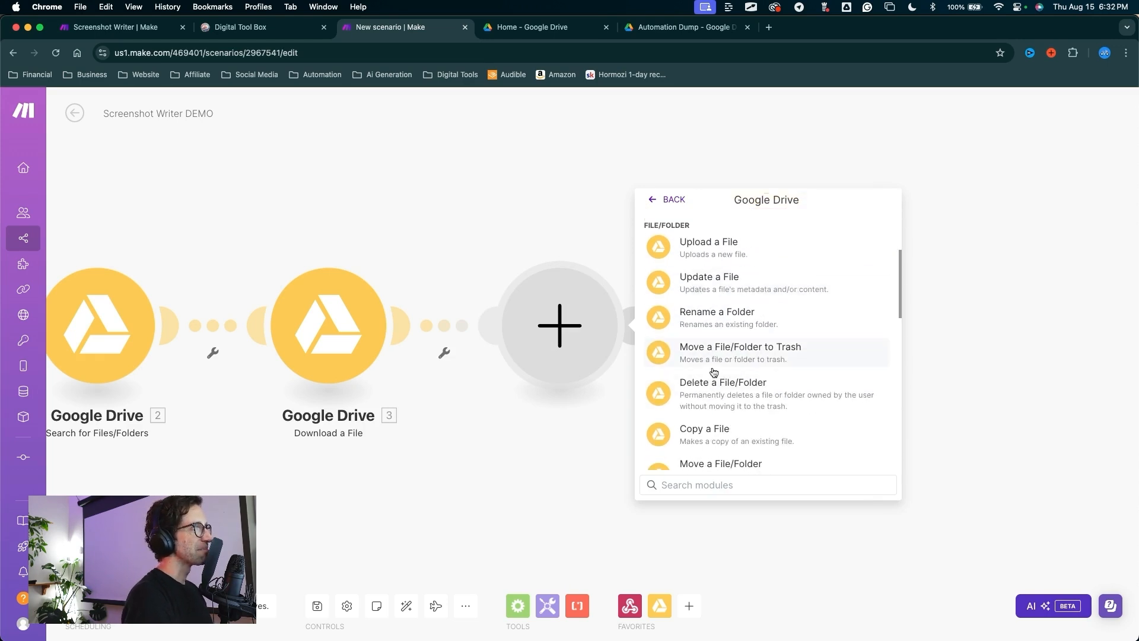
{"action": "left_click", "coordinate": [718, 357]}
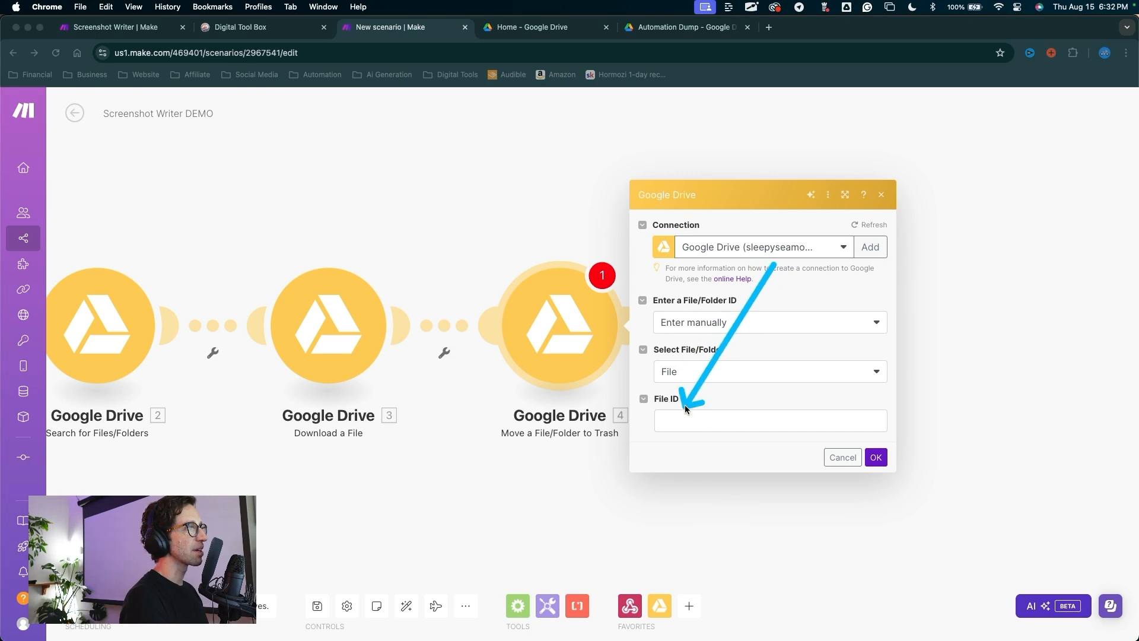
{"action": "left_click", "coordinate": [685, 426]}
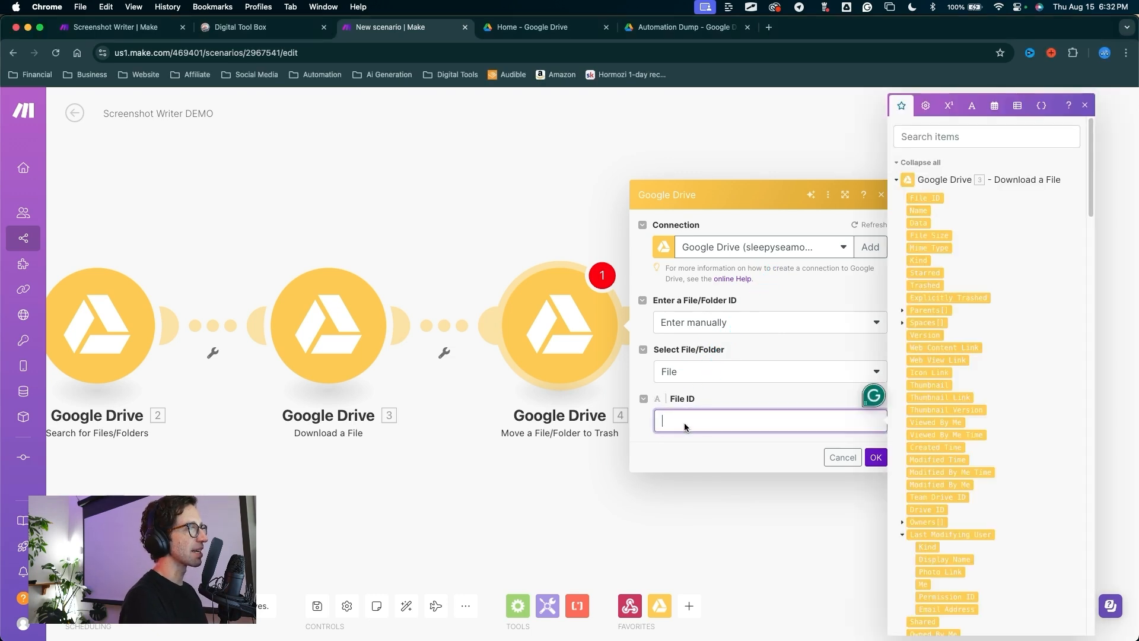
{"action": "left_click", "coordinate": [922, 200]}
{"action": "left_click", "coordinate": [876, 457]}
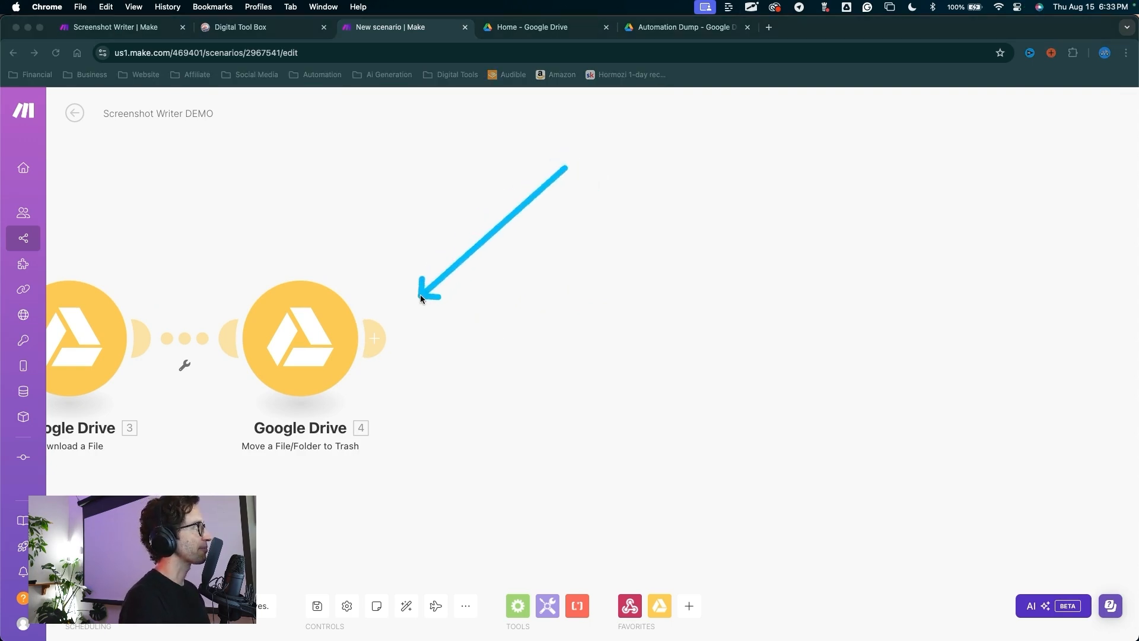
Step: Add an Array aggregator module after the trash step
{"action": "left_click", "coordinate": [374, 338]}
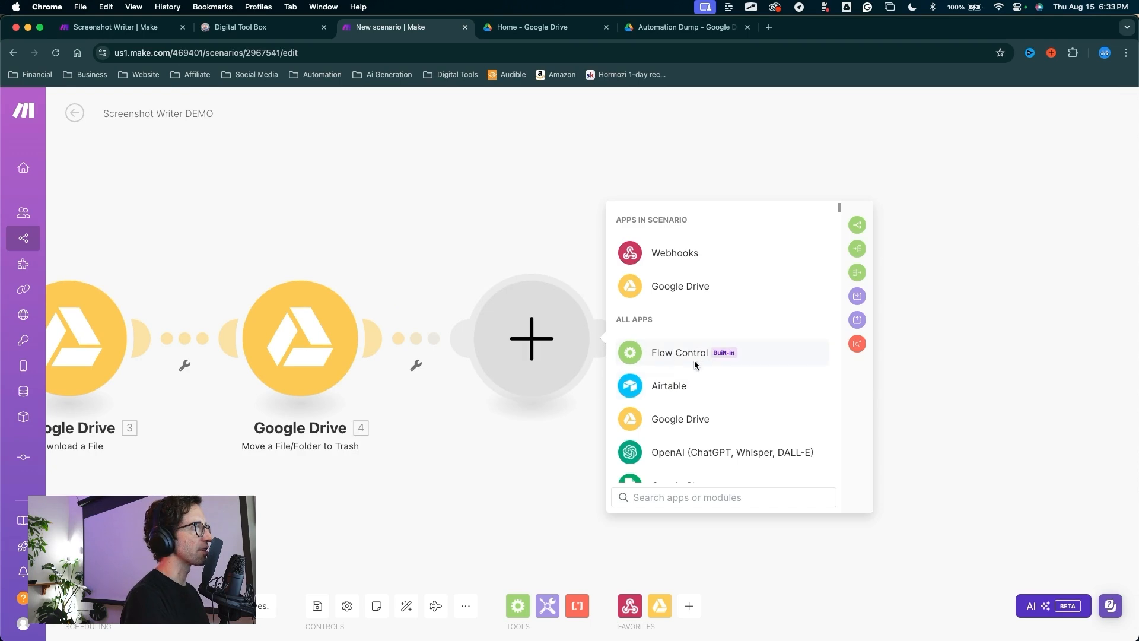
{"action": "left_click", "coordinate": [667, 352]}
{"action": "left_click", "coordinate": [682, 421]}
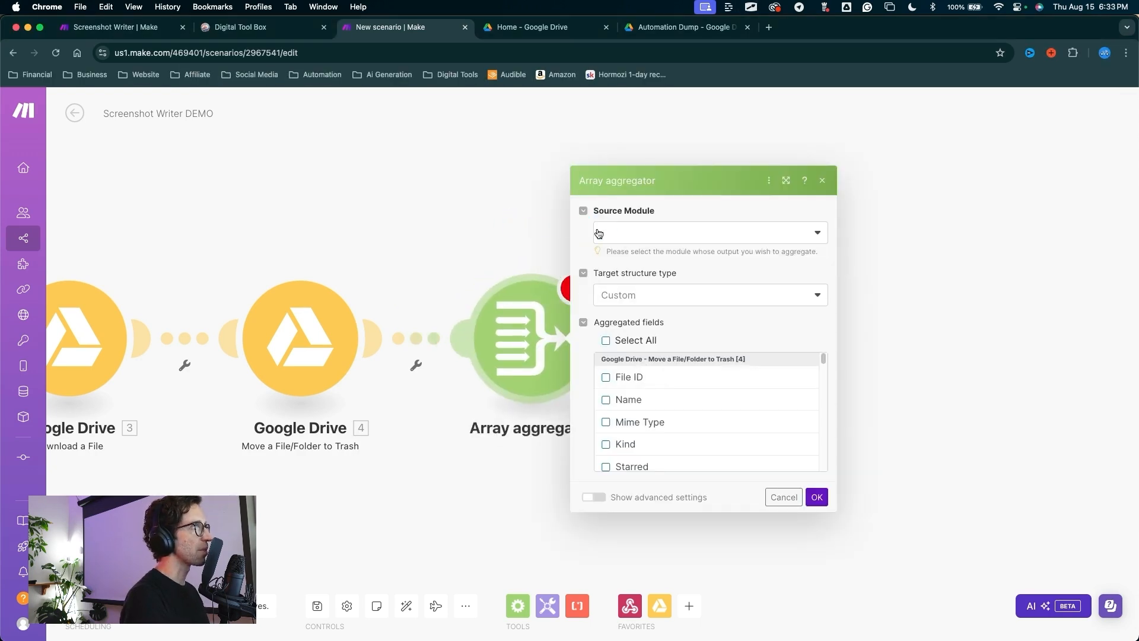
Step: Set the aggregator's source to Google Drive Search for Files/Folders [2] and add an OpenAI module after it
{"action": "left_click", "coordinate": [634, 236]}
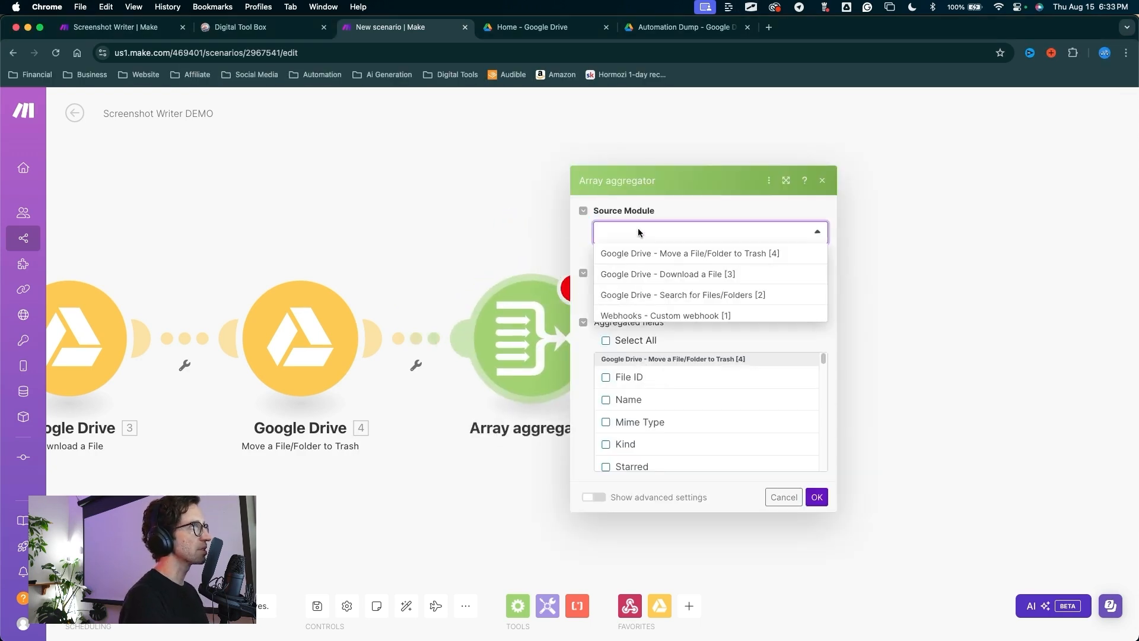
{"action": "left_click", "coordinate": [686, 295]}
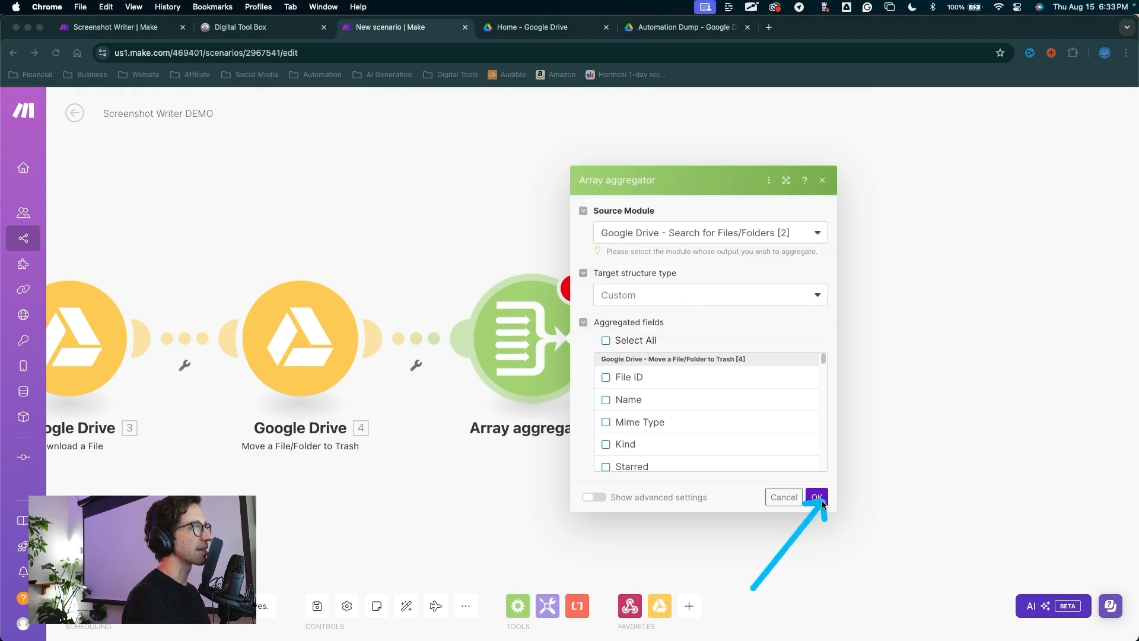
{"action": "left_click", "coordinate": [816, 499]}
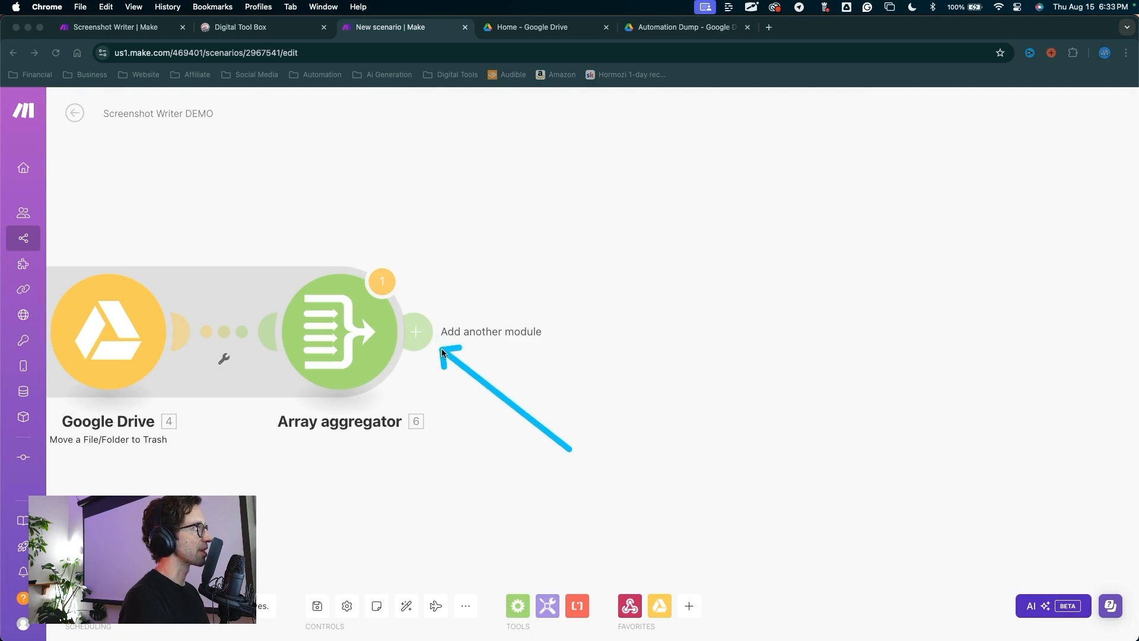
{"action": "left_click", "coordinate": [417, 340]}
{"action": "left_click", "coordinate": [719, 449]}
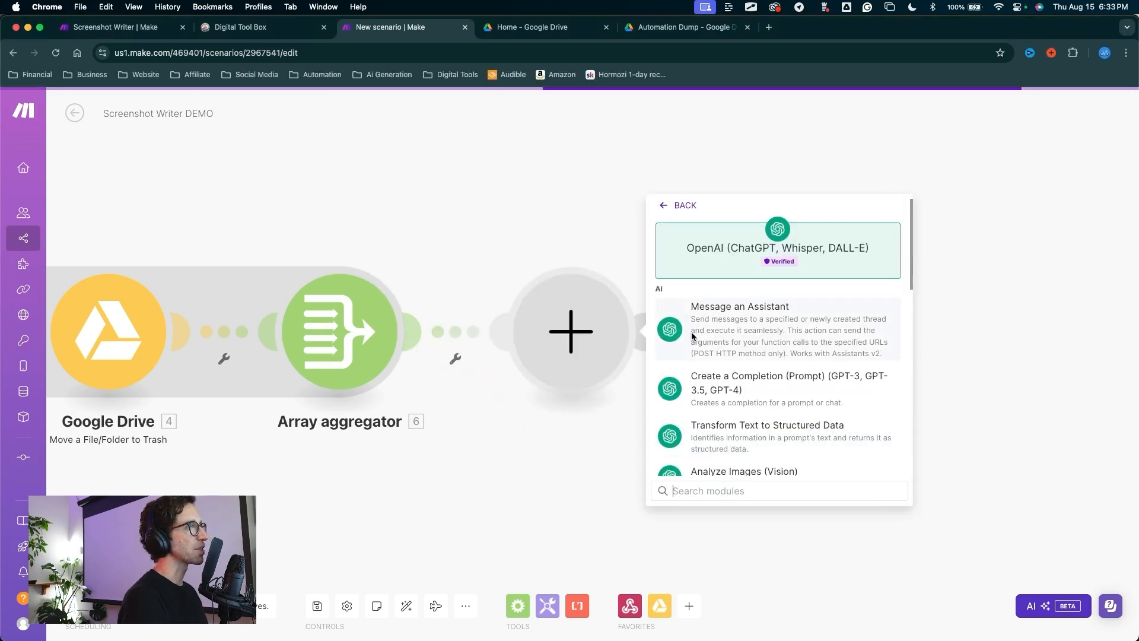
Step: Choose OpenAI's Analyze Images (Vision) action for the new module
{"action": "scroll", "coordinate": [718, 380], "scroll_direction": "down", "scroll_amount": 3}
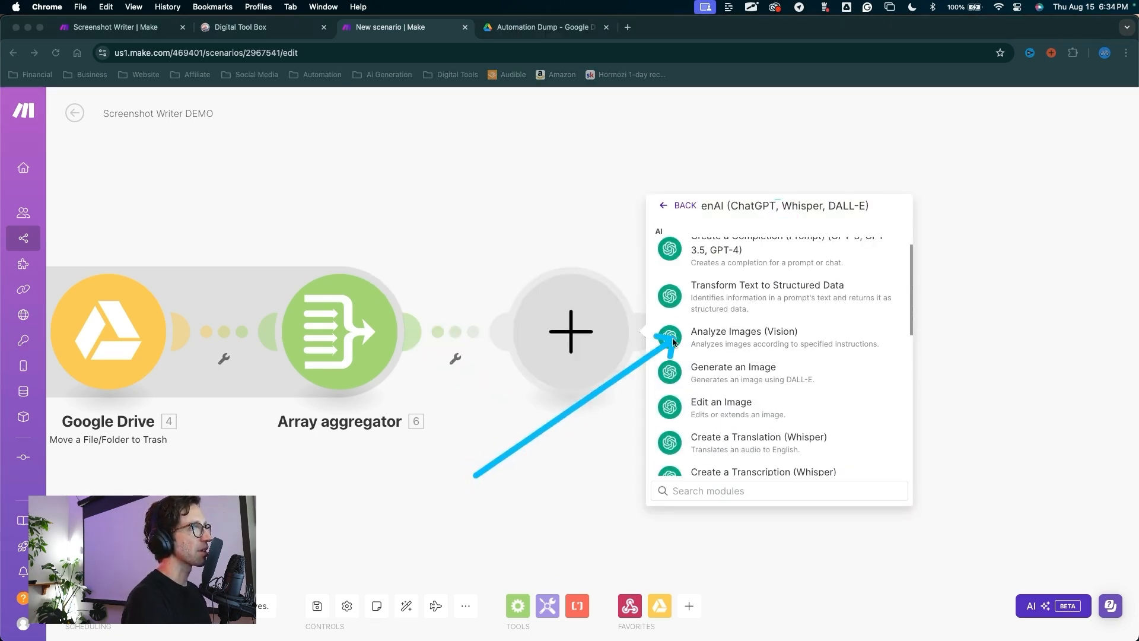
{"action": "left_click_drag", "start_coordinate": [663, 346], "coordinate": [831, 339]}
{"action": "key", "text": "Escape"}
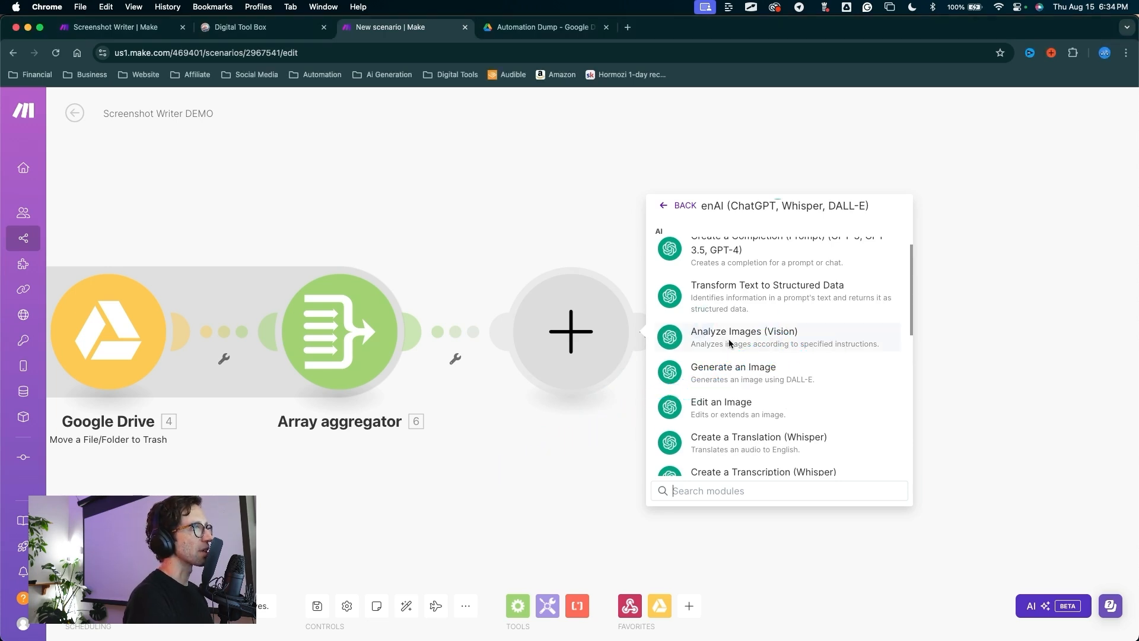
{"action": "left_click", "coordinate": [730, 339]}
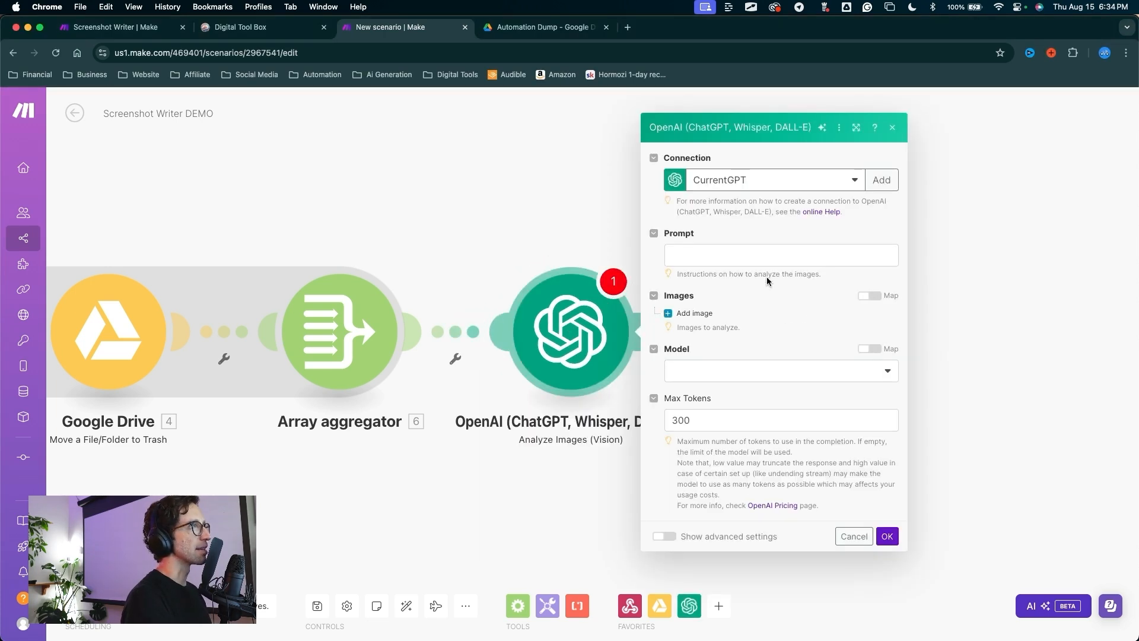
Step: Start a new OpenAI connection named Screenshot DEMO
{"action": "left_click_drag", "start_coordinate": [792, 340], "coordinate": [885, 189]}
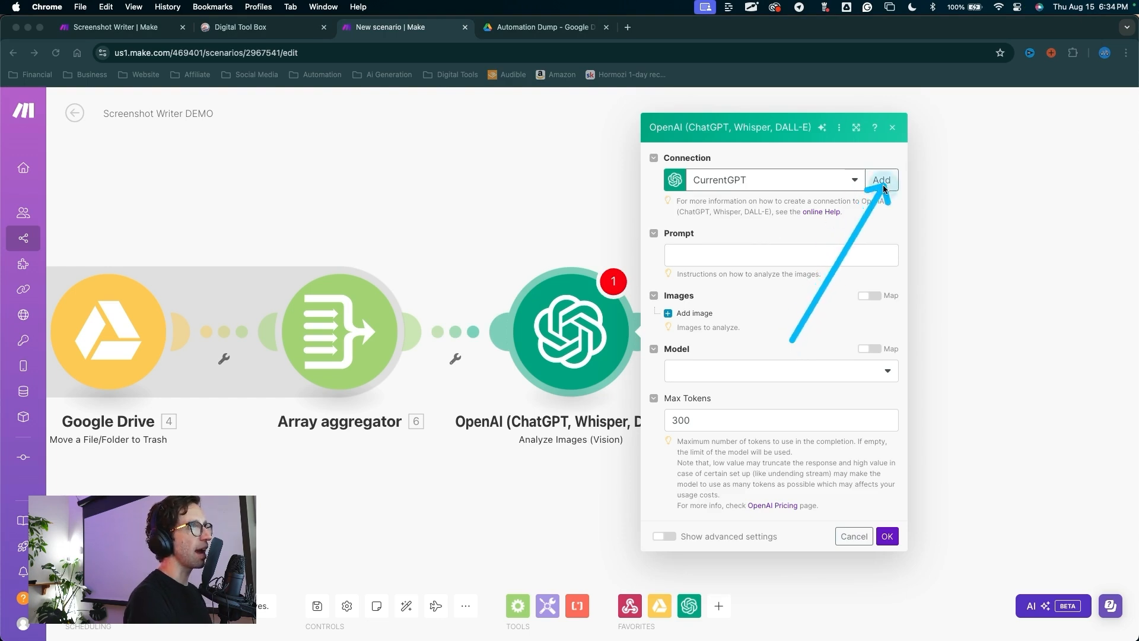
{"action": "key", "text": "Escape"}
{"action": "left_click", "coordinate": [882, 180]}
{"action": "left_click_drag", "start_coordinate": [742, 155], "coordinate": [609, 159]}
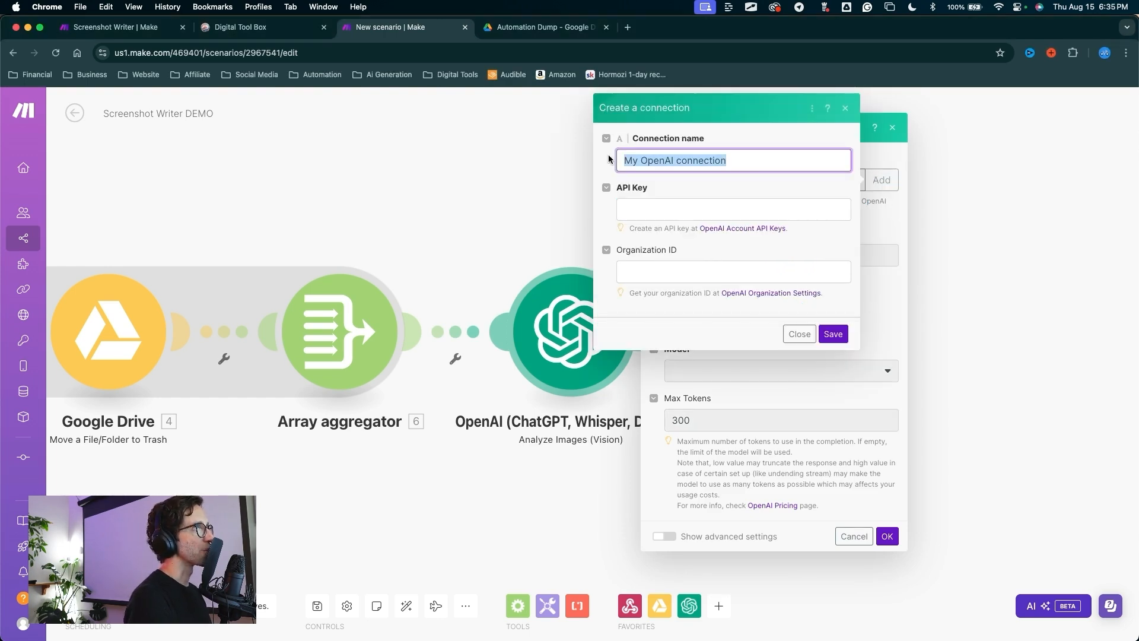
{"action": "type", "text": "Screenshot DEMO"}
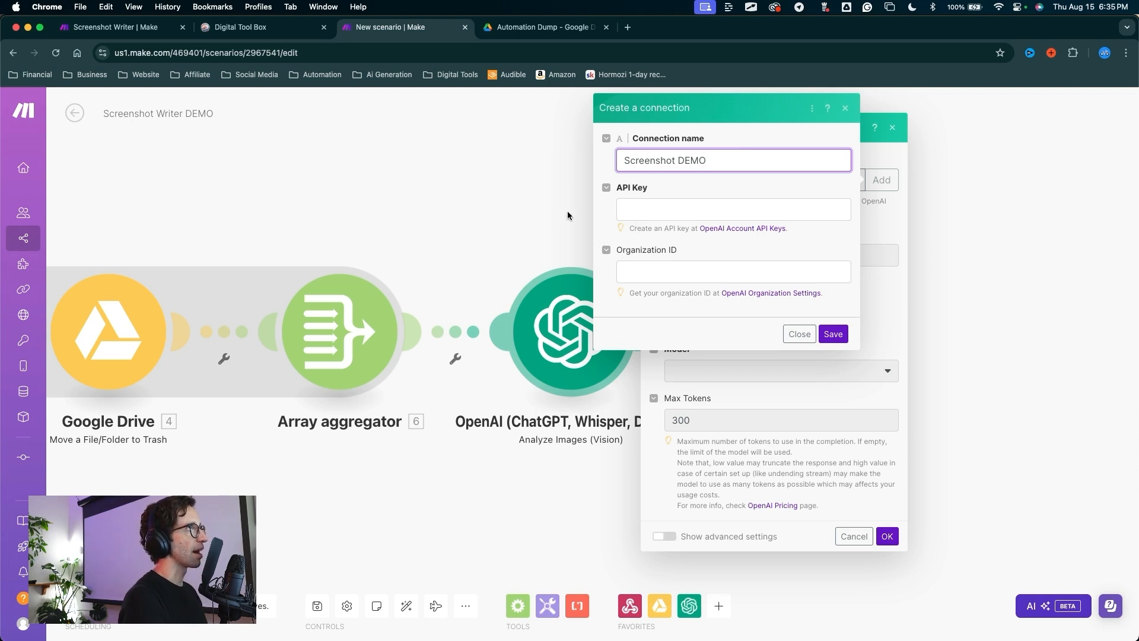
{"action": "mouse_move", "coordinate": [501, 227]}
{"action": "left_mouse_down"}
{"action": "mouse_move", "coordinate": [588, 215]}
{"action": "mouse_move", "coordinate": [623, 107]}
{"action": "mouse_move", "coordinate": [612, 207]}
{"action": "mouse_move", "coordinate": [601, 172]}
{"action": "mouse_move", "coordinate": [604, 212]}
{"action": "mouse_move", "coordinate": [568, 231]}
{"action": "mouse_move", "coordinate": [729, 239]}
{"action": "left_mouse_up"}
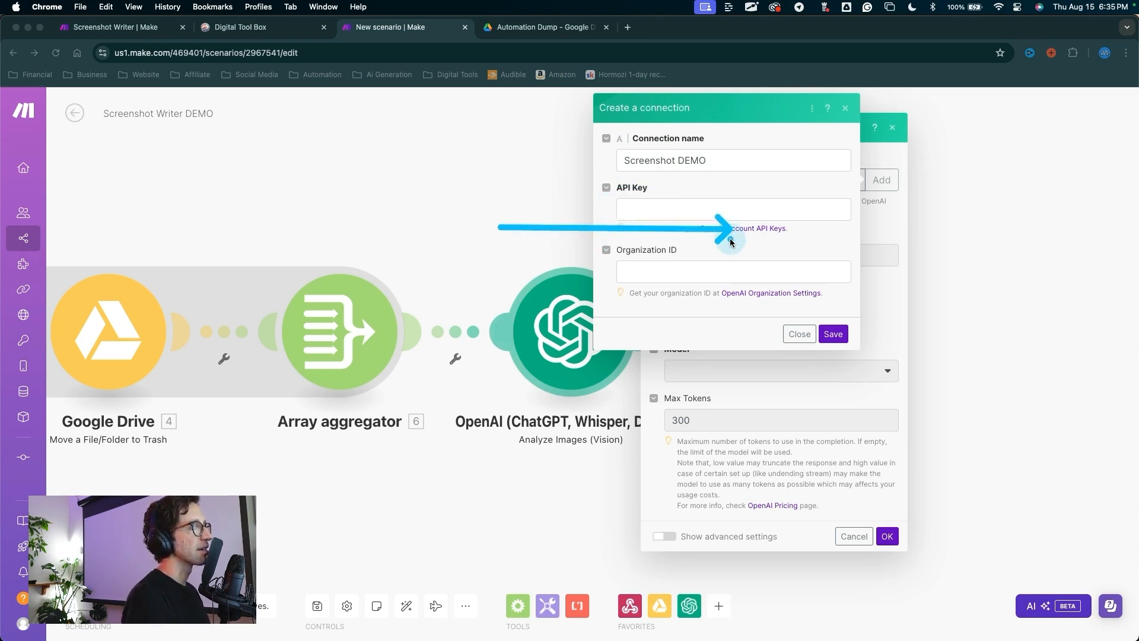
Step: Open OpenAI's API keys page and sign in with the Google account
{"action": "left_click", "coordinate": [741, 229]}
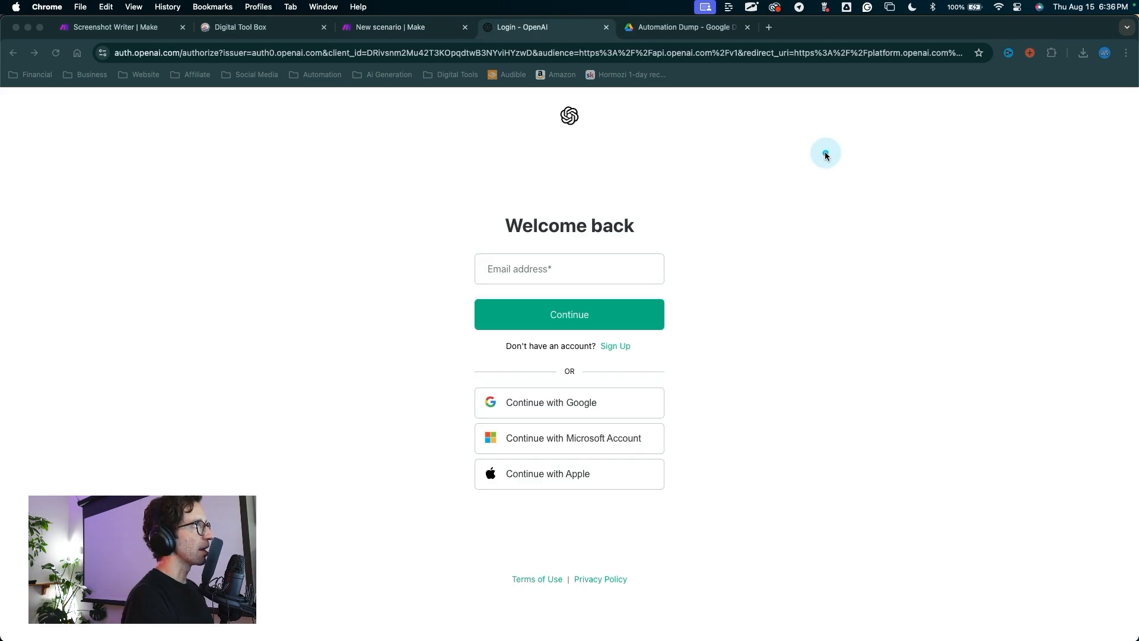
{"action": "mouse_move", "coordinate": [787, 247]}
{"action": "left_mouse_down"}
{"action": "mouse_move", "coordinate": [640, 162]}
{"action": "mouse_move", "coordinate": [483, 173]}
{"action": "mouse_move", "coordinate": [476, 360]}
{"action": "mouse_move", "coordinate": [596, 389]}
{"action": "mouse_move", "coordinate": [593, 400]}
{"action": "left_mouse_up"}
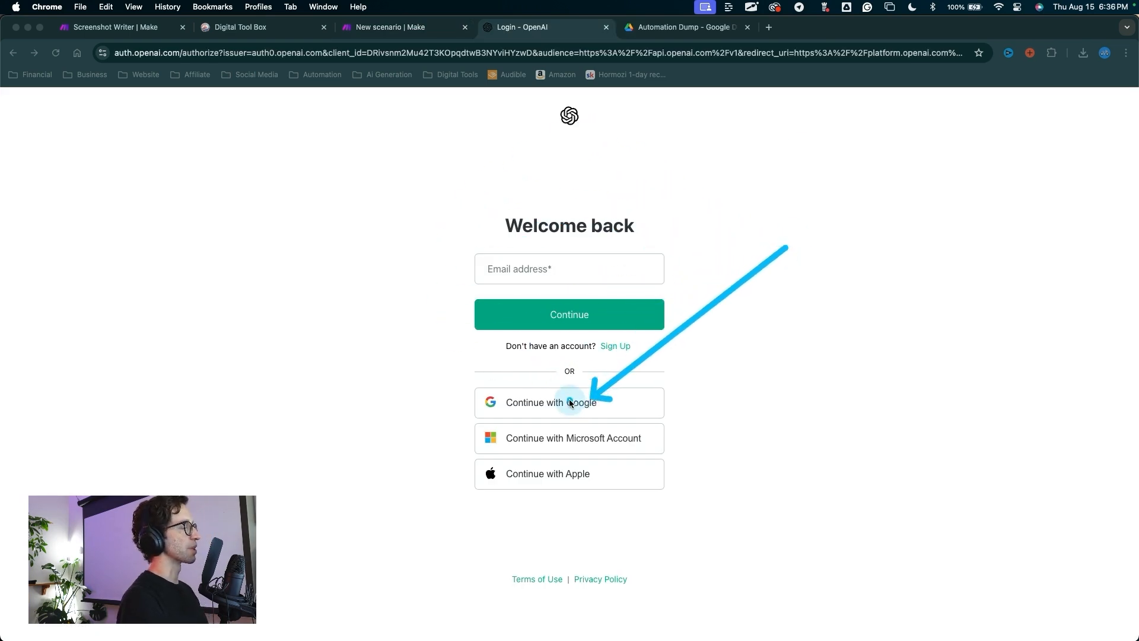
{"action": "left_click", "coordinate": [568, 401]}
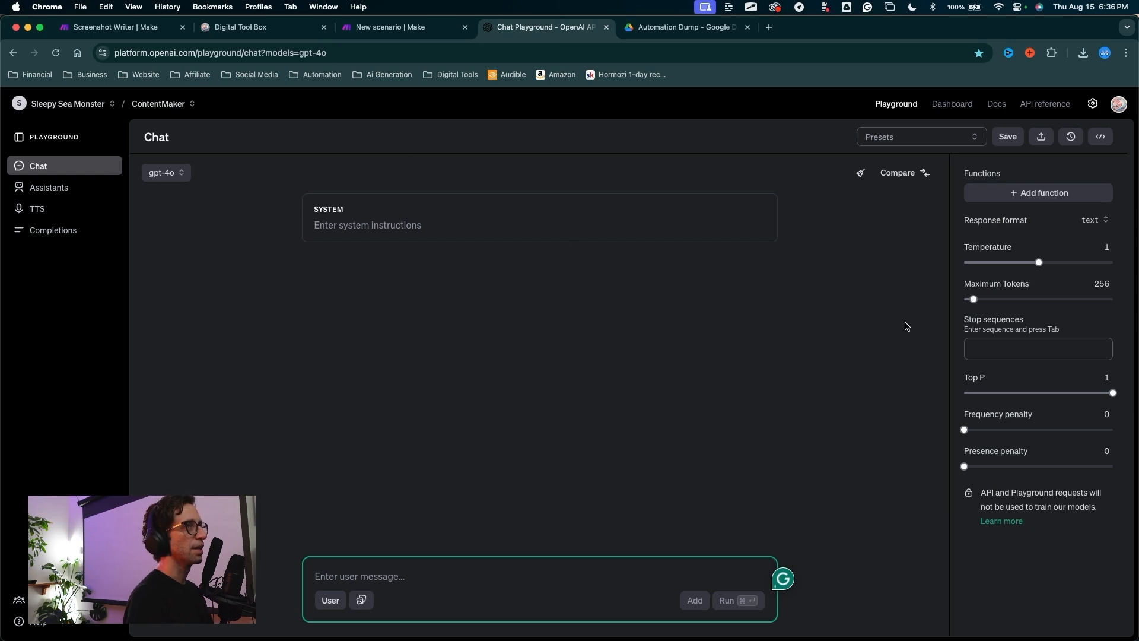
{"action": "left_click_drag", "start_coordinate": [872, 341], "coordinate": [950, 113]}
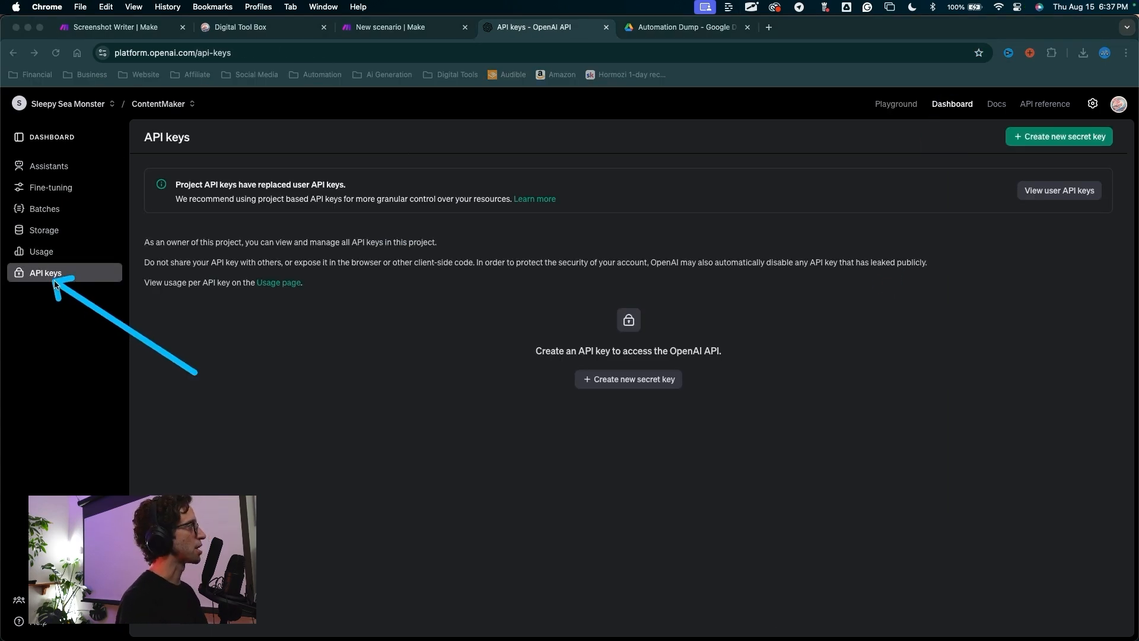
{"action": "left_click_drag", "start_coordinate": [151, 341], "coordinate": [77, 276]}
{"action": "left_click_drag", "start_coordinate": [393, 377], "coordinate": [561, 378]}
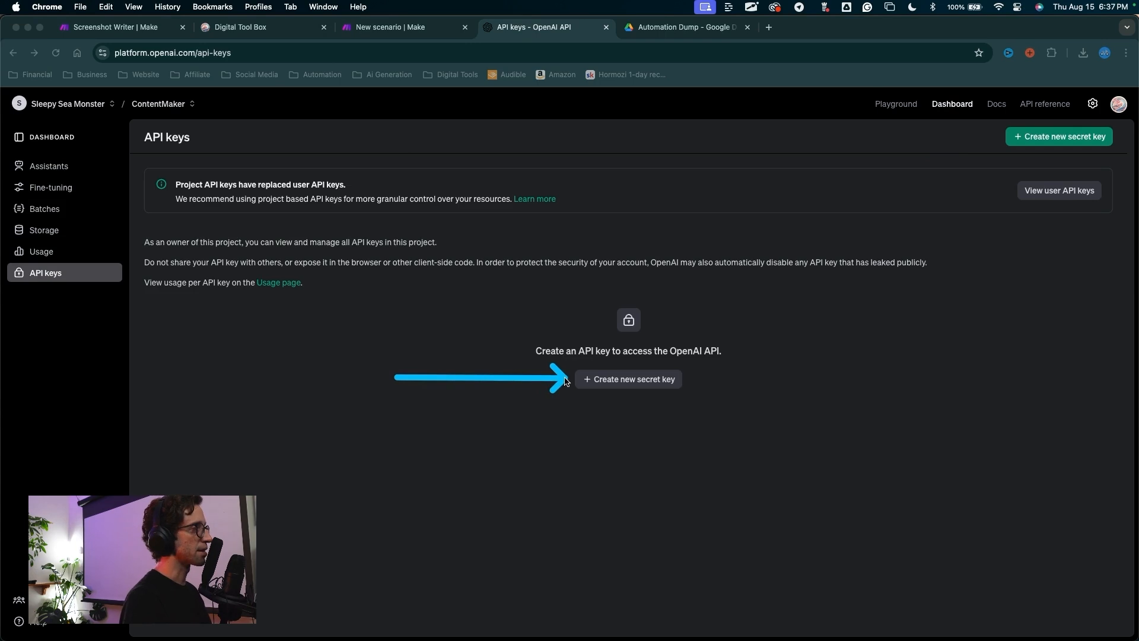
Step: Create a secret key named 'Make Connection' for the ContentMaker project
{"action": "left_click", "coordinate": [623, 383]}
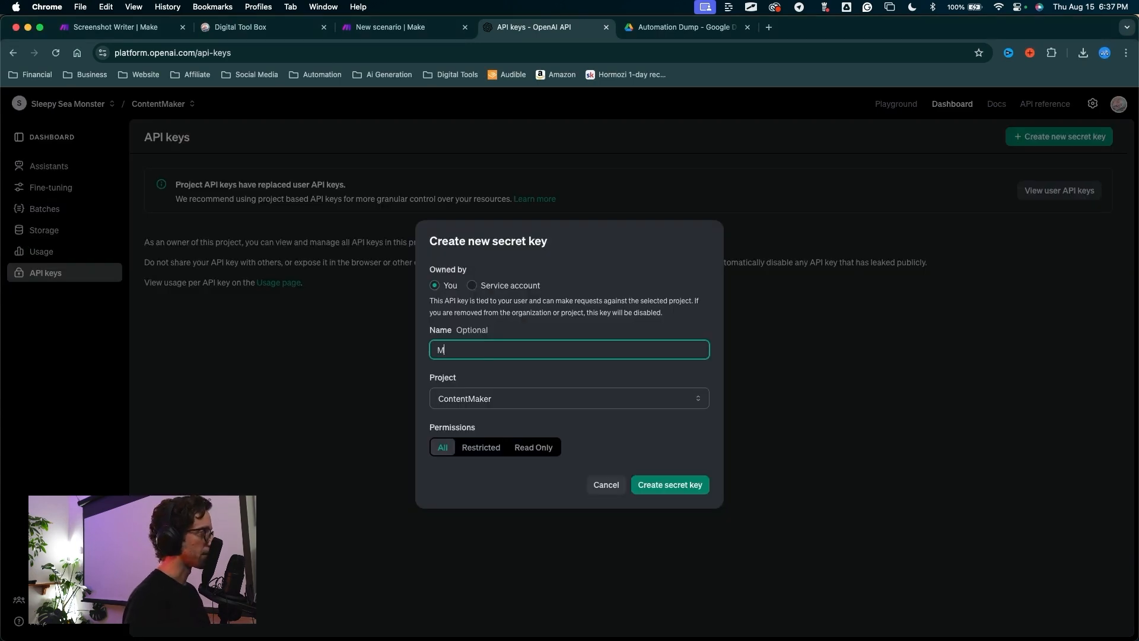
{"action": "type", "text": "Make Connection"}
{"action": "left_click_drag", "start_coordinate": [303, 391], "coordinate": [432, 399]}
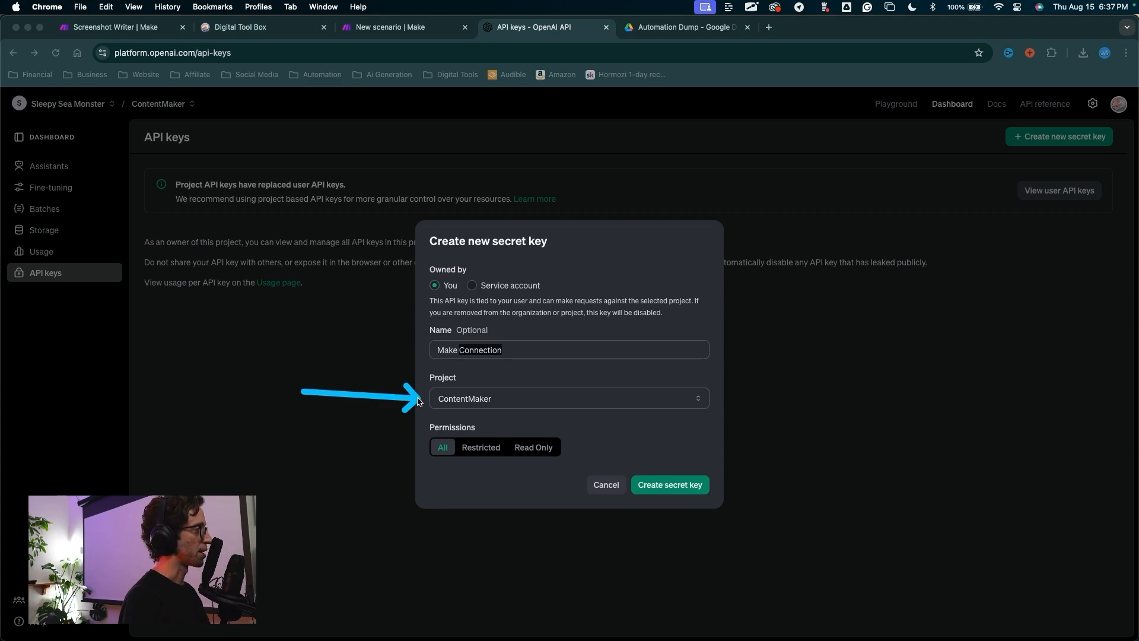
{"action": "mouse_move", "coordinate": [648, 394]}
{"action": "left_mouse_down"}
{"action": "mouse_move", "coordinate": [662, 465]}
{"action": "mouse_move", "coordinate": [510, 367]}
{"action": "mouse_move", "coordinate": [630, 374]}
{"action": "mouse_move", "coordinate": [529, 376]}
{"action": "mouse_move", "coordinate": [623, 382]}
{"action": "mouse_move", "coordinate": [534, 376]}
{"action": "mouse_move", "coordinate": [654, 407]}
{"action": "mouse_move", "coordinate": [688, 370]}
{"action": "left_mouse_up"}
{"action": "left_click", "coordinate": [657, 491]}
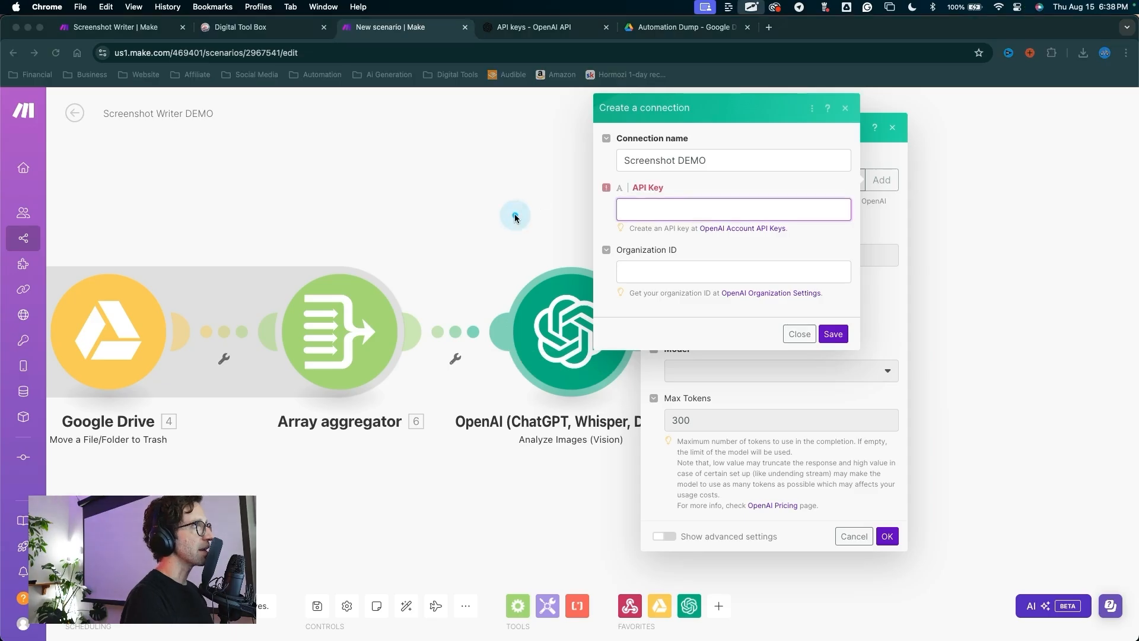
Step: Paste the new OpenAI secret key into the connection's API Key field
{"action": "left_click_drag", "start_coordinate": [524, 212], "coordinate": [645, 212]}
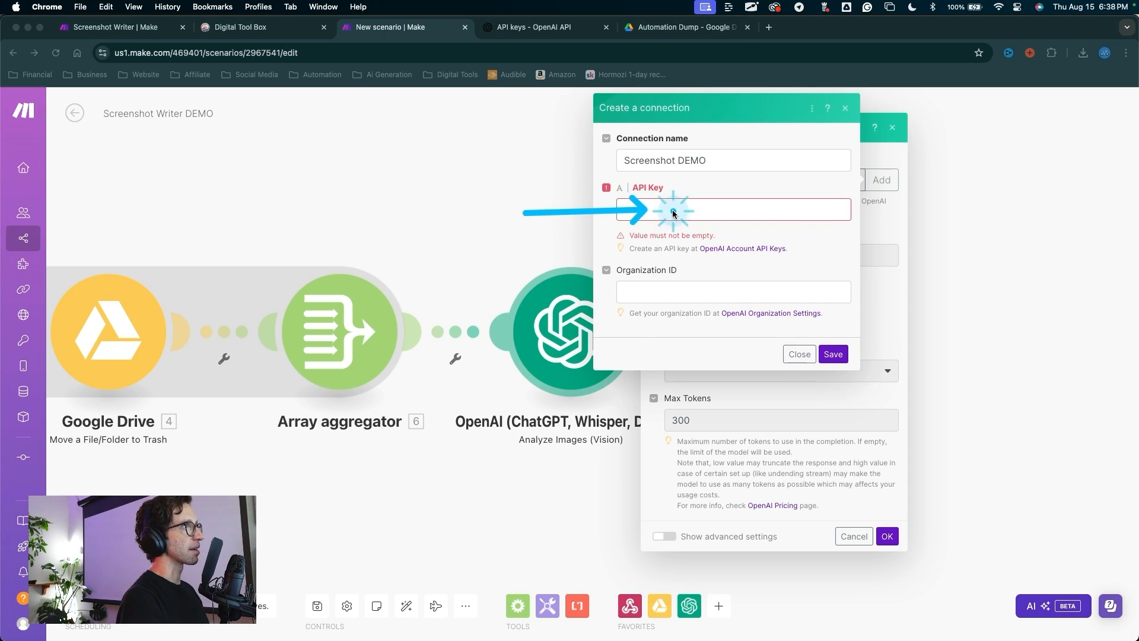
{"action": "left_click", "coordinate": [668, 213]}
{"action": "key", "text": "super+v"}
Step: Open OpenAI's Organization Settings page to find the organization ID
{"action": "mouse_move", "coordinate": [491, 313]}
{"action": "left_mouse_down"}
{"action": "mouse_move", "coordinate": [641, 253]}
{"action": "mouse_move", "coordinate": [623, 254]}
{"action": "mouse_move", "coordinate": [740, 313]}
{"action": "mouse_move", "coordinate": [741, 301]}
{"action": "left_mouse_up"}
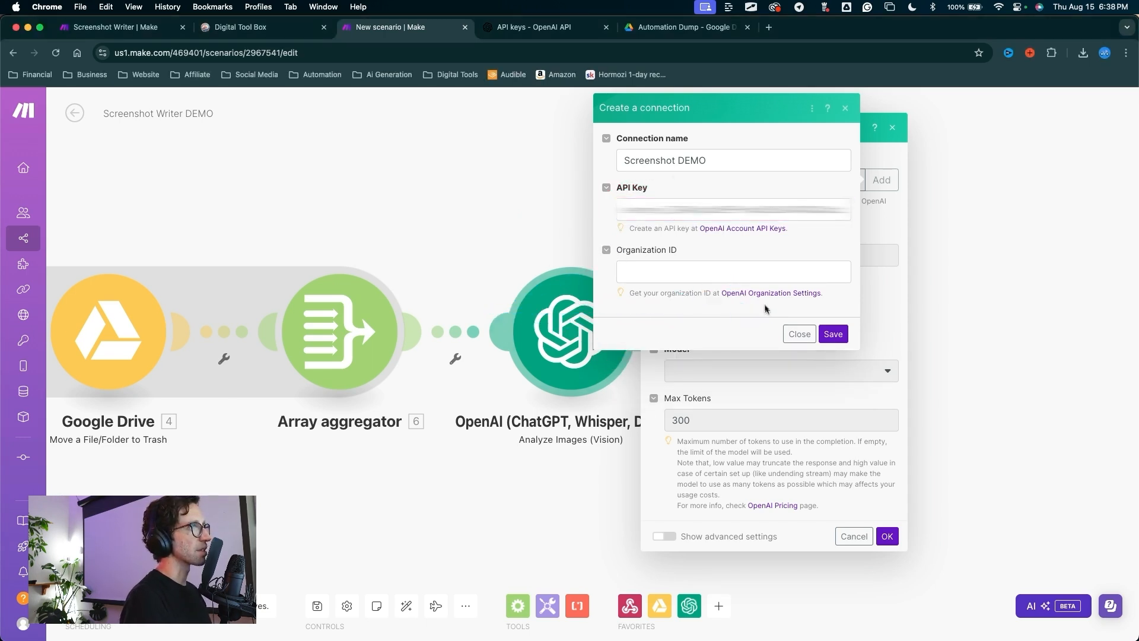
{"action": "left_click", "coordinate": [763, 294]}
{"action": "mouse_move", "coordinate": [211, 335]}
{"action": "left_mouse_down"}
{"action": "mouse_move", "coordinate": [344, 152]}
{"action": "mouse_move", "coordinate": [364, 282]}
{"action": "mouse_move", "coordinate": [539, 297]}
{"action": "mouse_move", "coordinate": [364, 311]}
{"action": "mouse_move", "coordinate": [494, 310]}
{"action": "mouse_move", "coordinate": [365, 302]}
{"action": "left_mouse_up"}
Step: Copy the organization ID, confirm the $4.80 credit balance in Billing, and return to Make
{"action": "left_click_drag", "start_coordinate": [276, 340], "coordinate": [374, 305]}
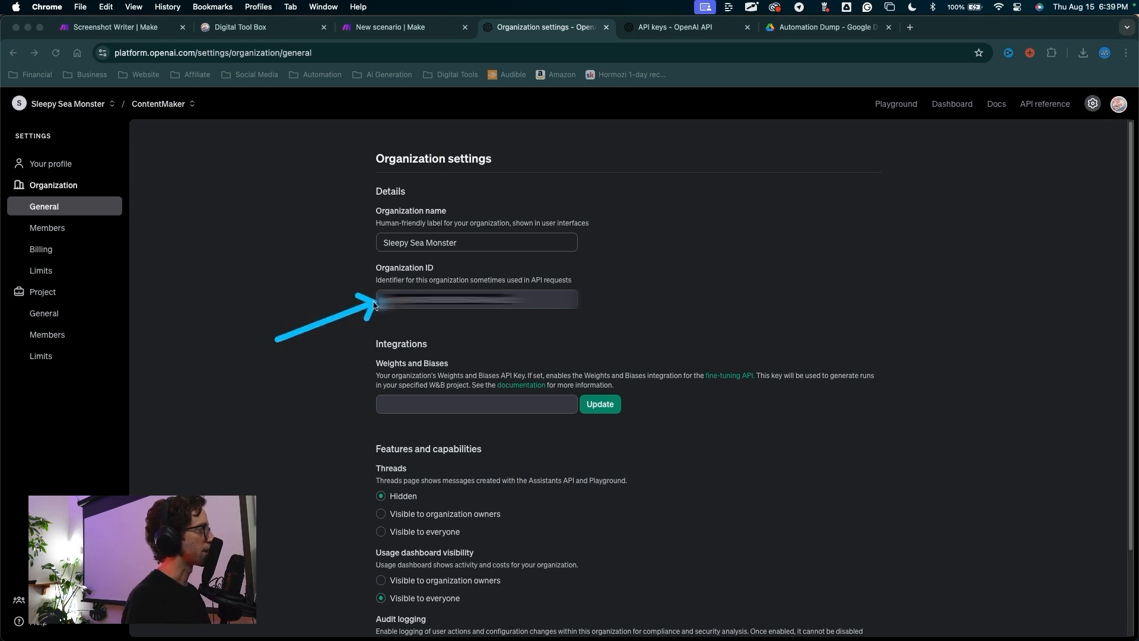
{"action": "mouse_move", "coordinate": [299, 368]}
{"action": "left_mouse_down"}
{"action": "mouse_move", "coordinate": [336, 286]}
{"action": "mouse_move", "coordinate": [325, 183]}
{"action": "mouse_move", "coordinate": [204, 174]}
{"action": "mouse_move", "coordinate": [166, 213]}
{"action": "mouse_move", "coordinate": [62, 256]}
{"action": "left_mouse_up"}
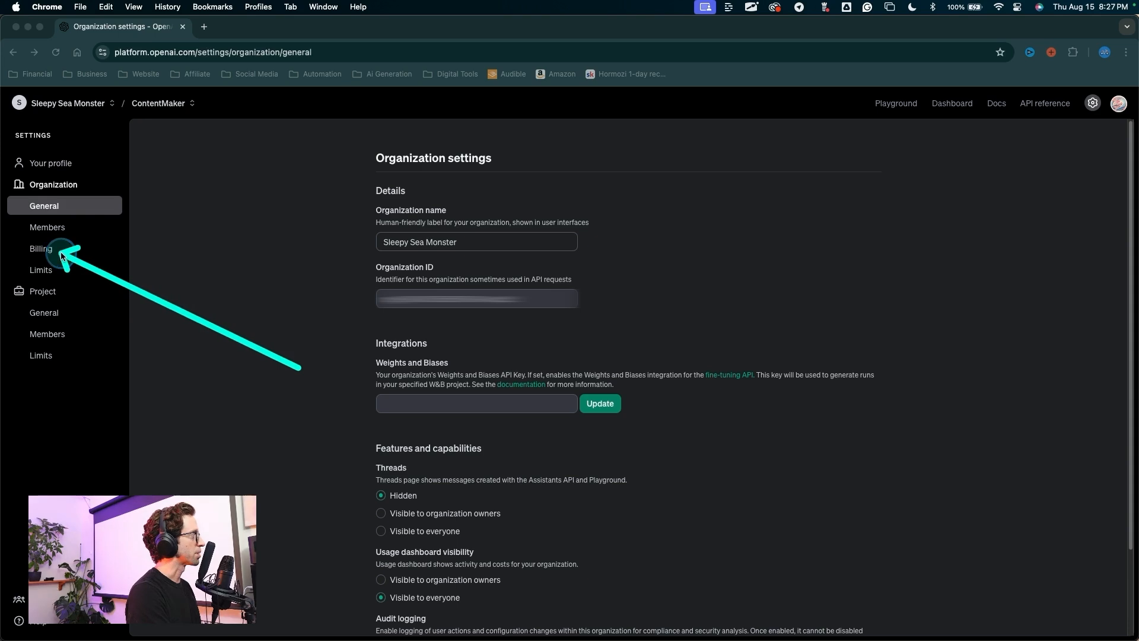
{"action": "left_click", "coordinate": [63, 257]}
{"action": "mouse_move", "coordinate": [276, 297]}
{"action": "left_mouse_down"}
{"action": "mouse_move", "coordinate": [309, 257]}
{"action": "mouse_move", "coordinate": [341, 247]}
{"action": "mouse_move", "coordinate": [419, 368]}
{"action": "mouse_move", "coordinate": [335, 393]}
{"action": "mouse_move", "coordinate": [324, 280]}
{"action": "mouse_move", "coordinate": [356, 261]}
{"action": "left_mouse_up"}
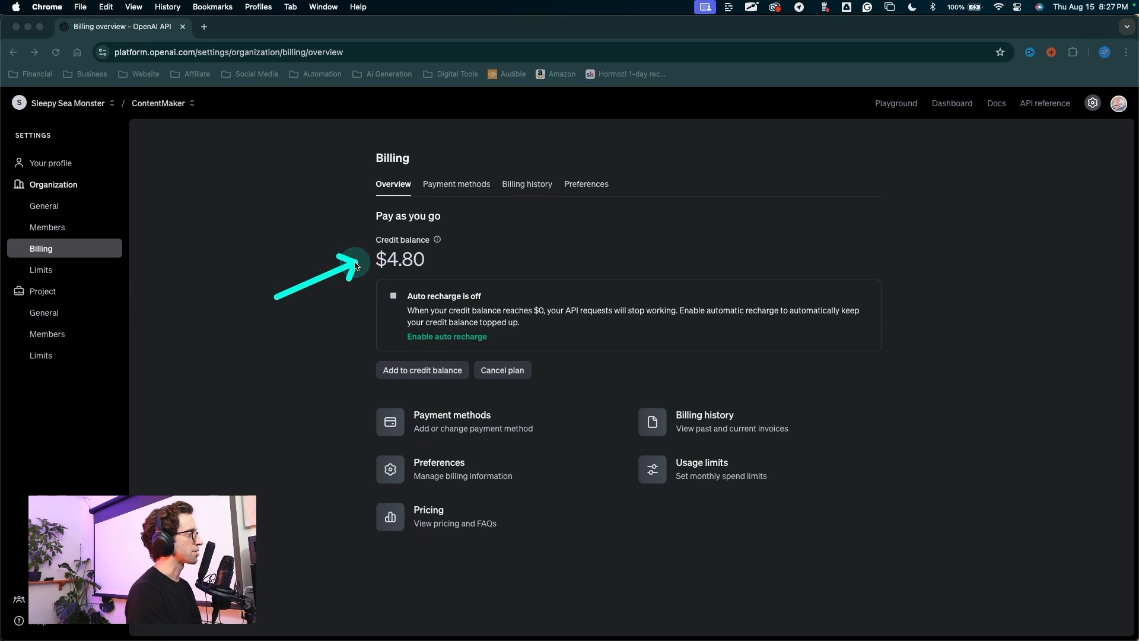
{"action": "left_click", "coordinate": [299, 233]}
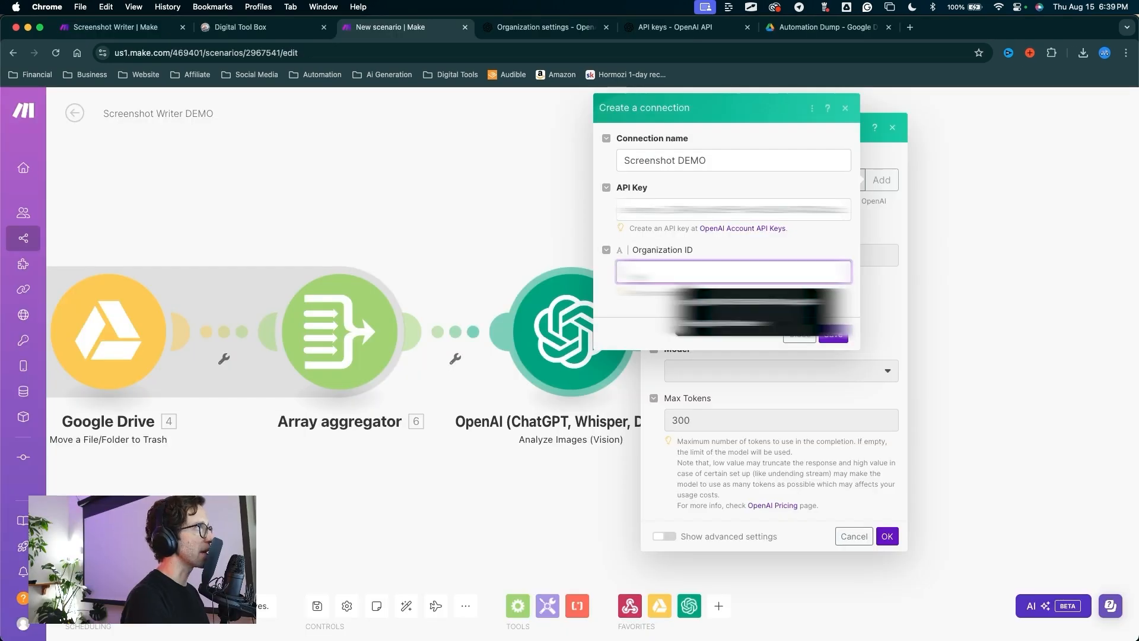
Step: Save the Screenshot DEMO connection with the organization ID and paste the screenshot transcription prompt
{"action": "key", "text": "super+v"}
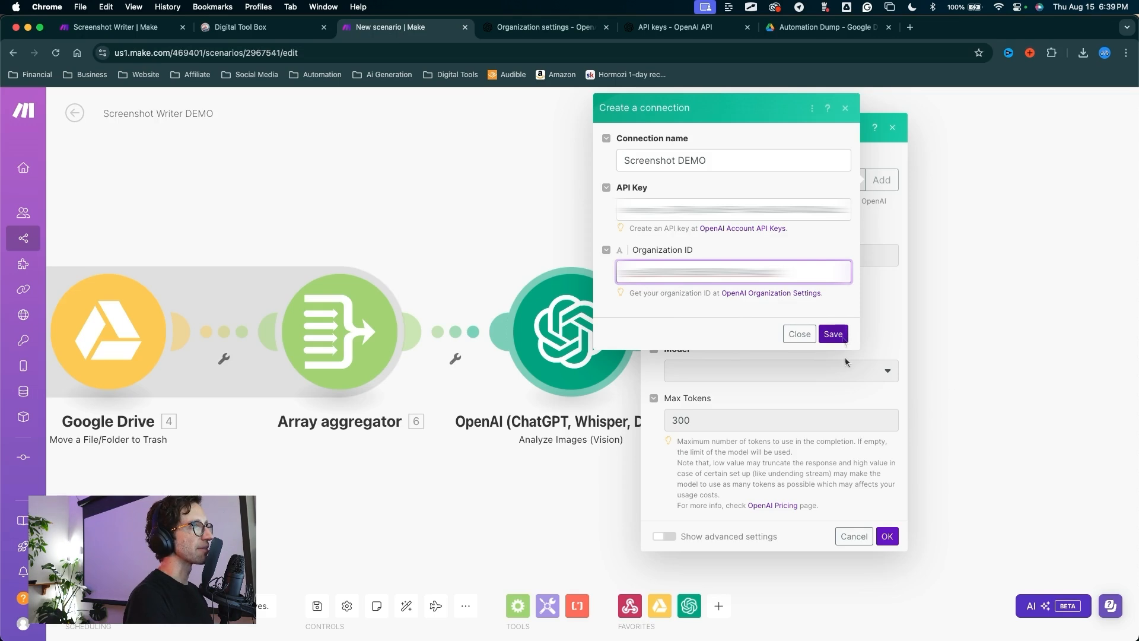
{"action": "left_click", "coordinate": [833, 333]}
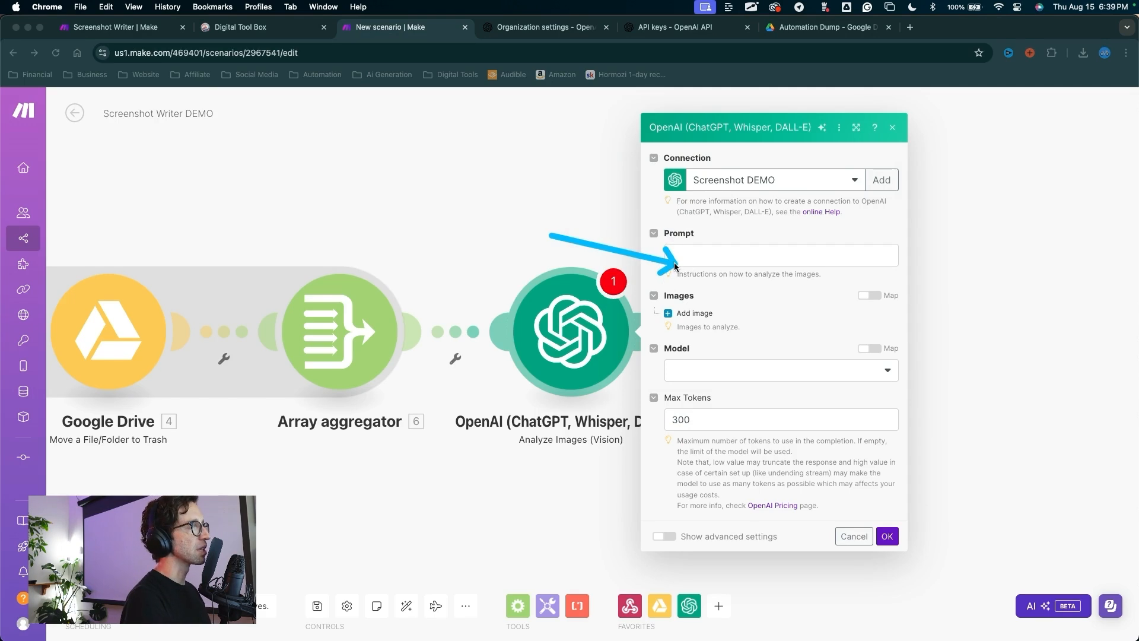
{"action": "left_click", "coordinate": [706, 263]}
{"action": "left_click", "coordinate": [671, 260]}
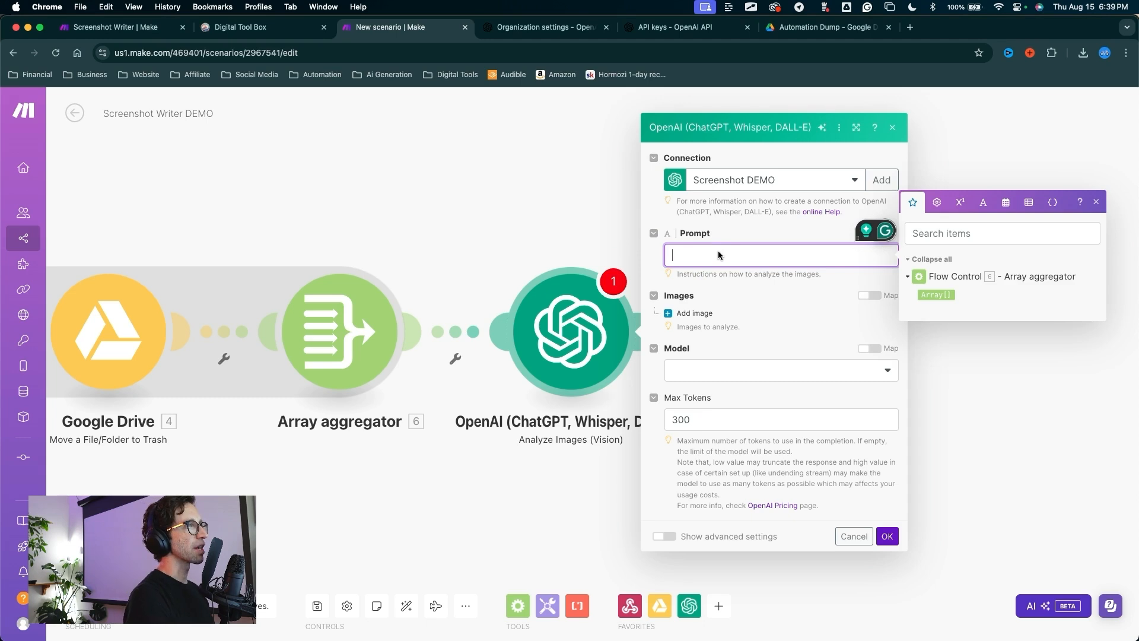
{"action": "type", "text": "You are an expert at analyzing screenshots and writing out the text exactly as it appears. Analyze the each of the images below and copy the text exactly as it appears. Structure and write the text out from each image in order. Do not add any other text from you. Or explain any parts. I only want the text from the screenshots."}
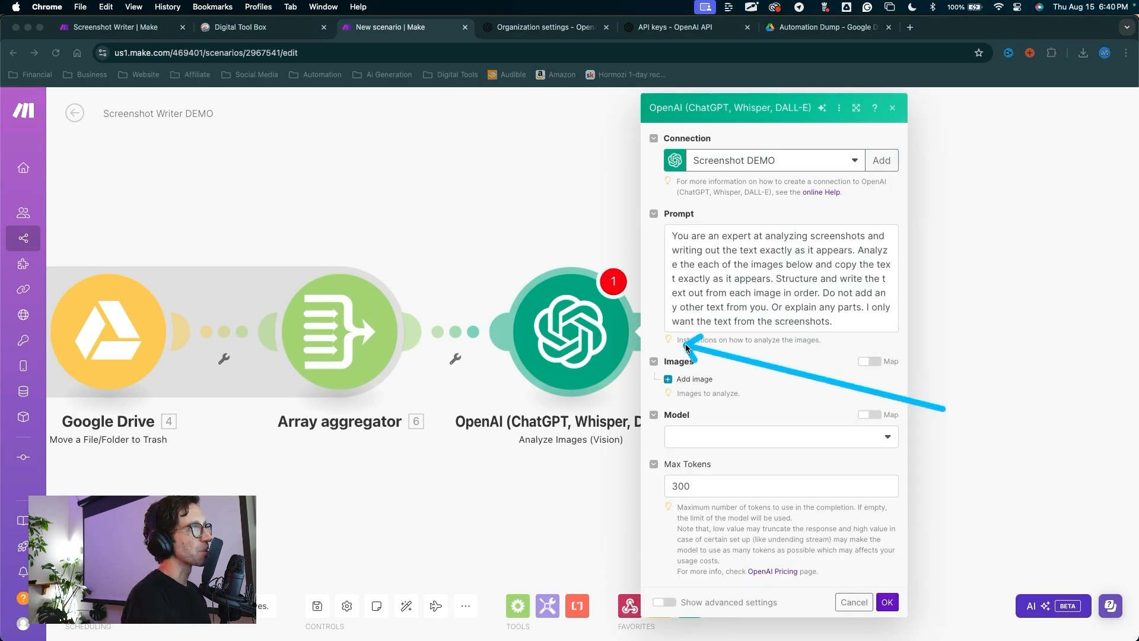
{"action": "mouse_move", "coordinate": [687, 347]}
{"action": "left_mouse_down"}
{"action": "mouse_move", "coordinate": [832, 298]}
{"action": "mouse_move", "coordinate": [682, 237]}
{"action": "mouse_move", "coordinate": [776, 326]}
{"action": "mouse_move", "coordinate": [791, 381]}
{"action": "mouse_move", "coordinate": [683, 224]}
{"action": "mouse_move", "coordinate": [798, 357]}
{"action": "left_mouse_up"}
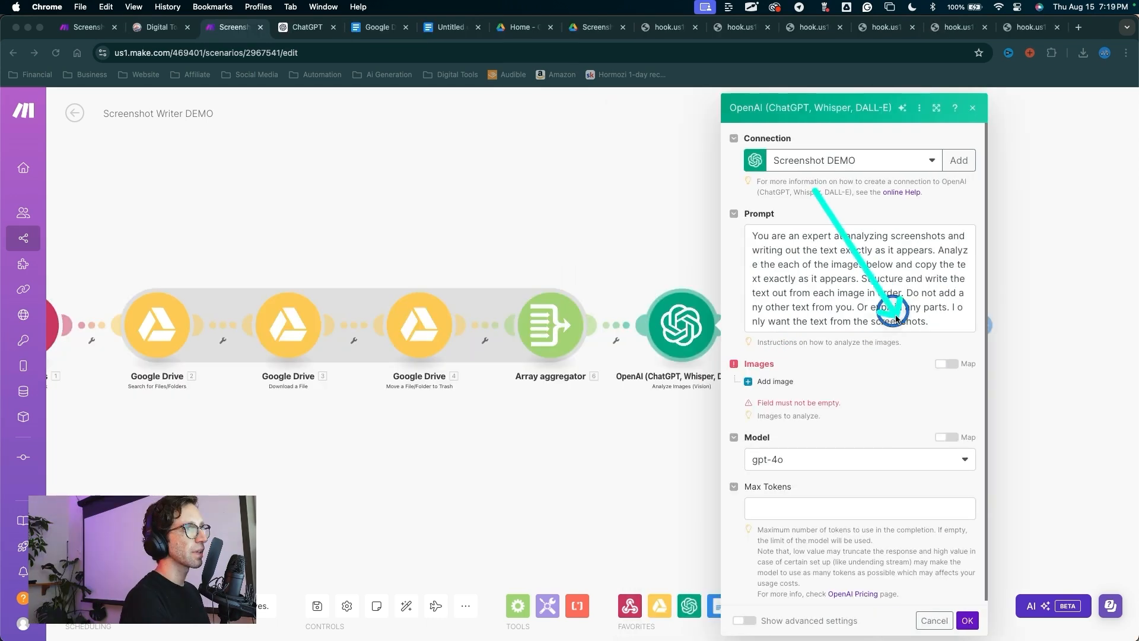
{"action": "left_click_drag", "start_coordinate": [891, 305], "coordinate": [939, 363]}
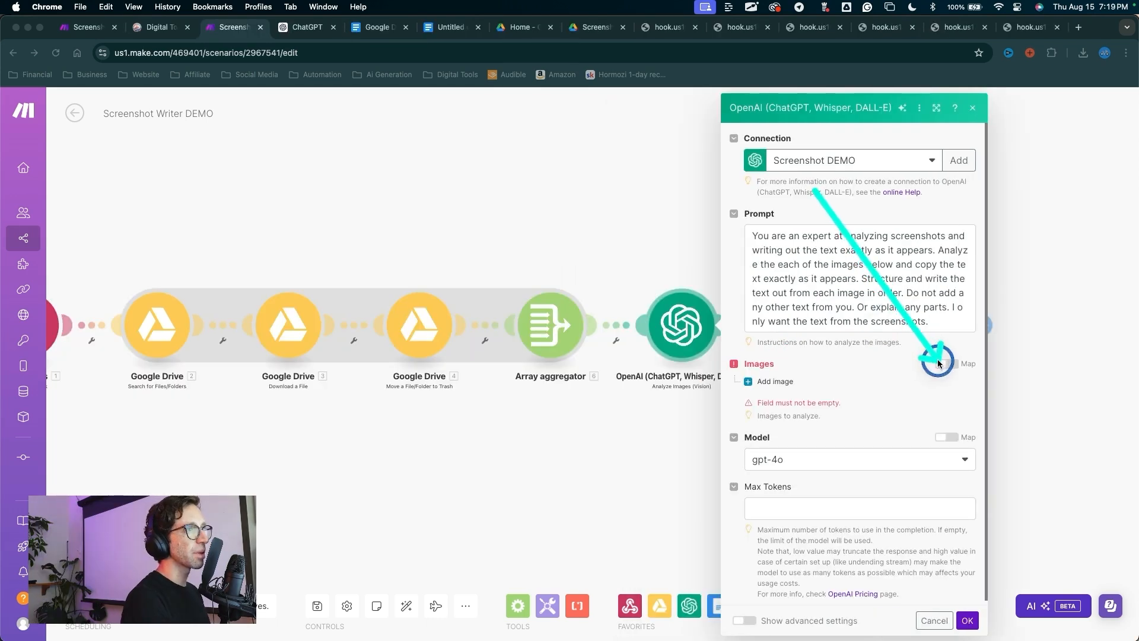
Step: Map the aggregated Array[] into the Images field
{"action": "left_click", "coordinate": [943, 363]}
{"action": "left_click_drag", "start_coordinate": [833, 346], "coordinate": [783, 389]}
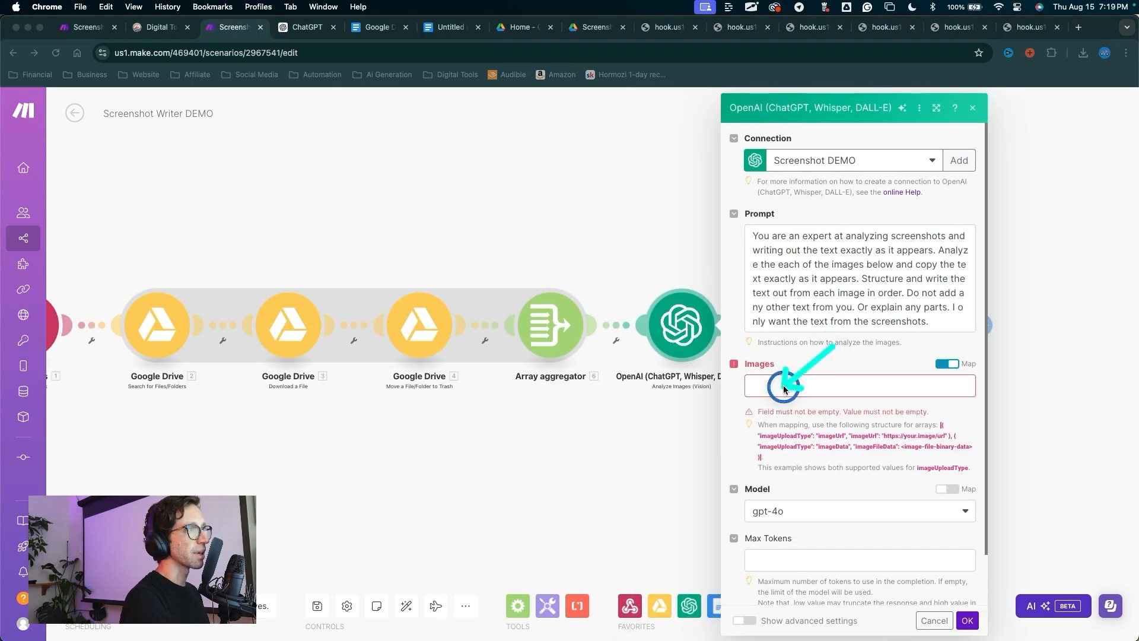
{"action": "mouse_move", "coordinate": [604, 245]}
{"action": "left_mouse_down"}
{"action": "mouse_move", "coordinate": [491, 336]}
{"action": "mouse_move", "coordinate": [136, 340]}
{"action": "mouse_move", "coordinate": [164, 326]}
{"action": "mouse_move", "coordinate": [717, 340]}
{"action": "mouse_move", "coordinate": [758, 357]}
{"action": "left_mouse_up"}
{"action": "key", "text": "Escape"}
{"action": "left_click", "coordinate": [729, 389]}
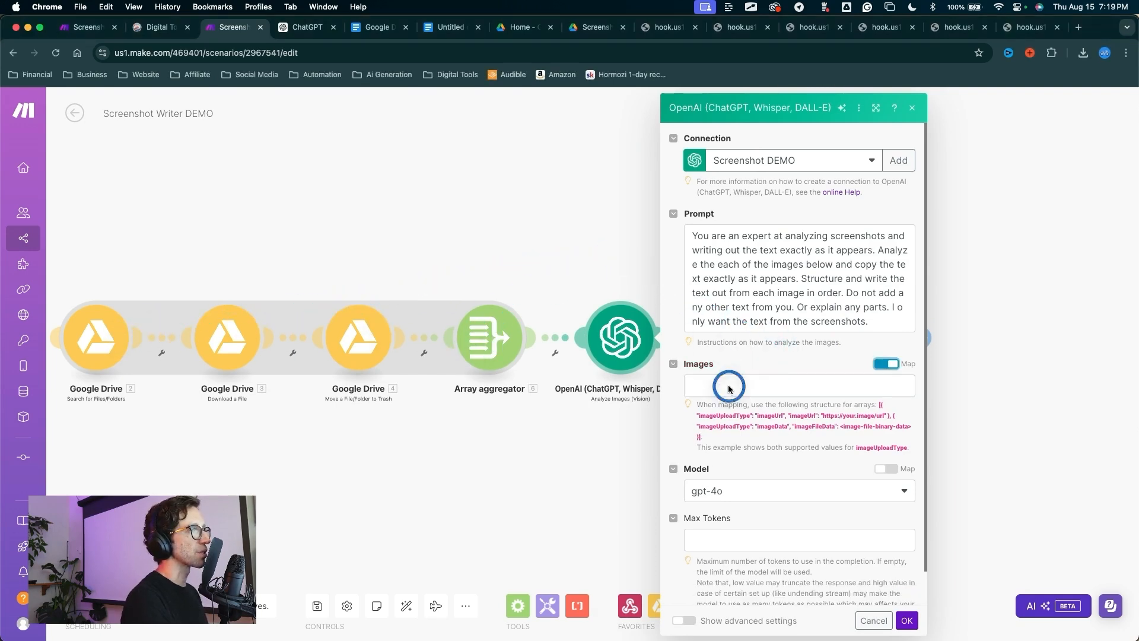
{"action": "left_click", "coordinate": [967, 421]}
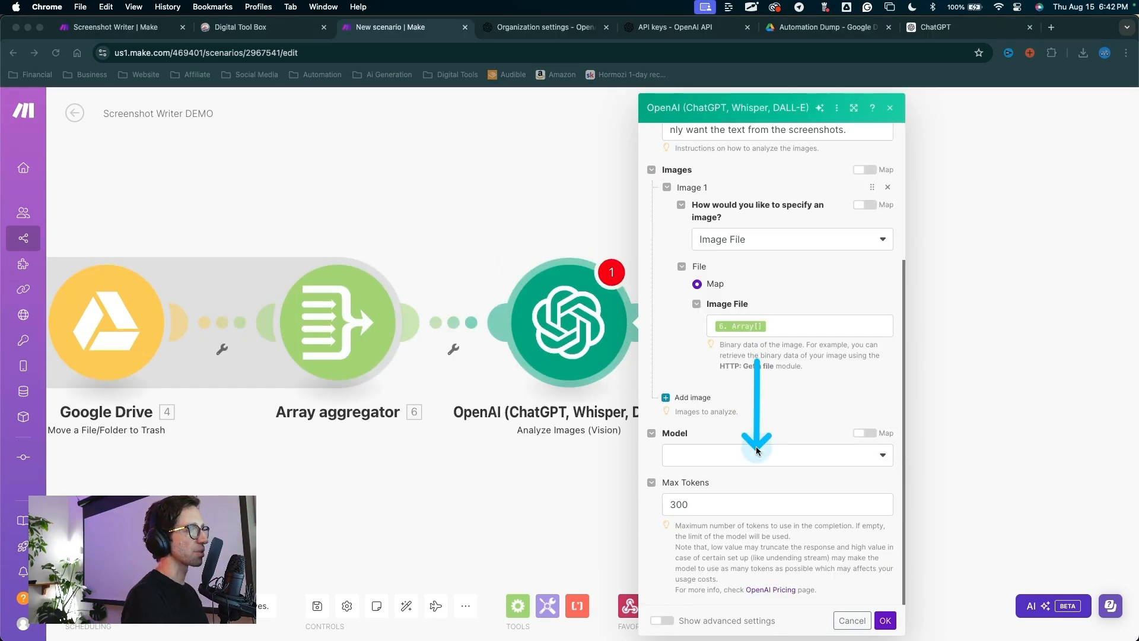
{"action": "key", "text": "Escape"}
Step: Use gpt-4o-mini as the model and clear the 300 Max Tokens limit
{"action": "left_click", "coordinate": [756, 455]}
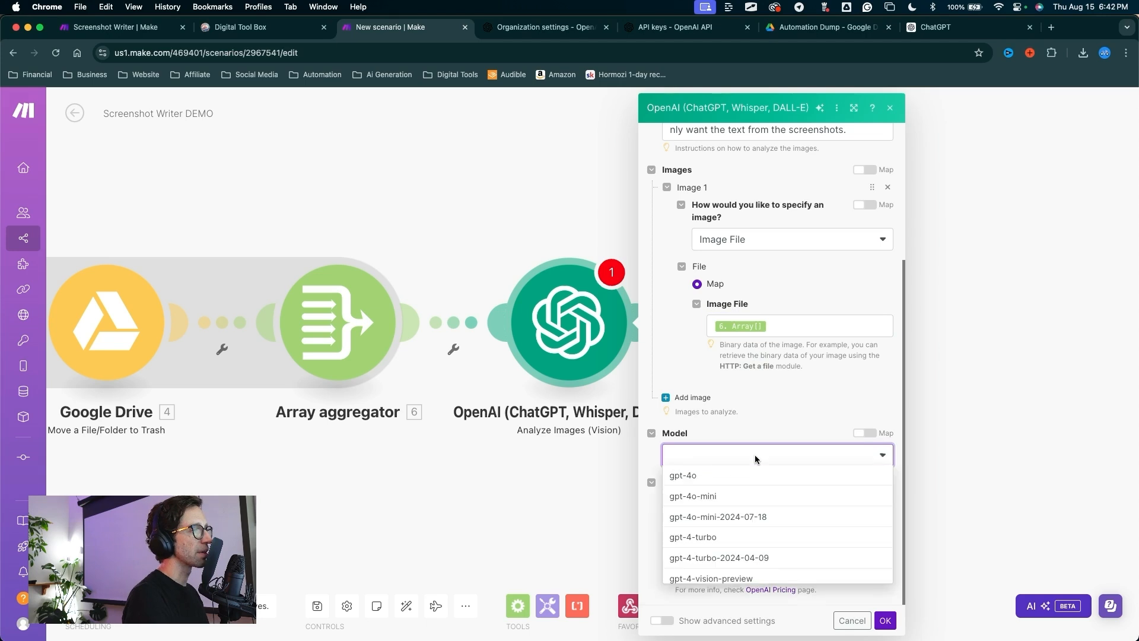
{"action": "left_click", "coordinate": [696, 500]}
{"action": "left_click_drag", "start_coordinate": [623, 558], "coordinate": [675, 484]}
{"action": "key", "text": "Escape"}
{"action": "double_click", "coordinate": [680, 505]}
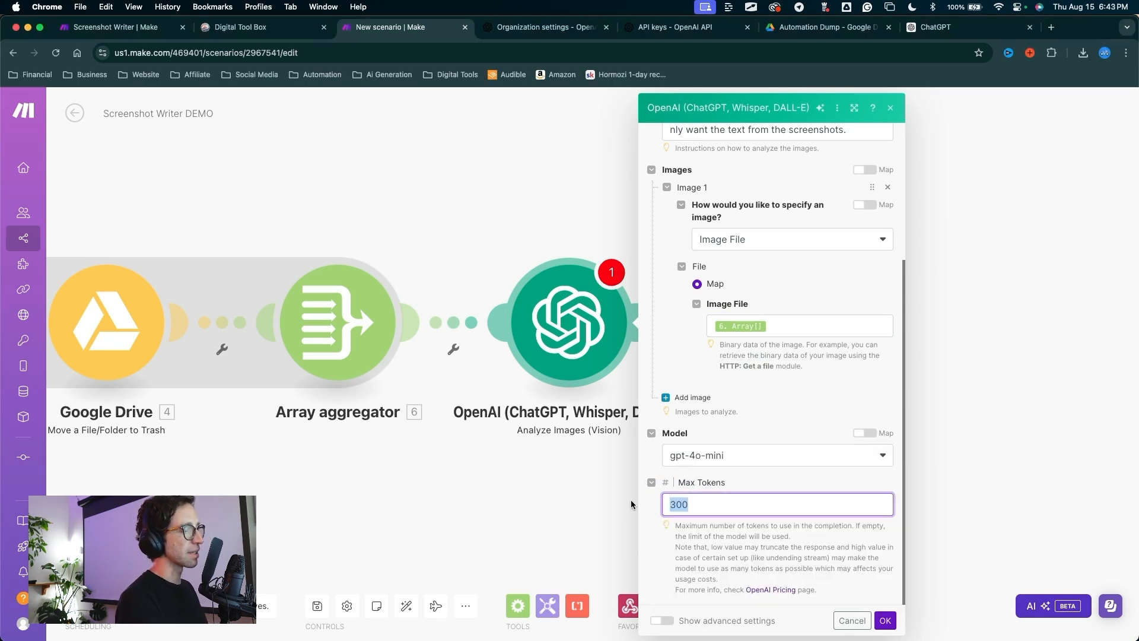
{"action": "key", "text": "BackSpace"}
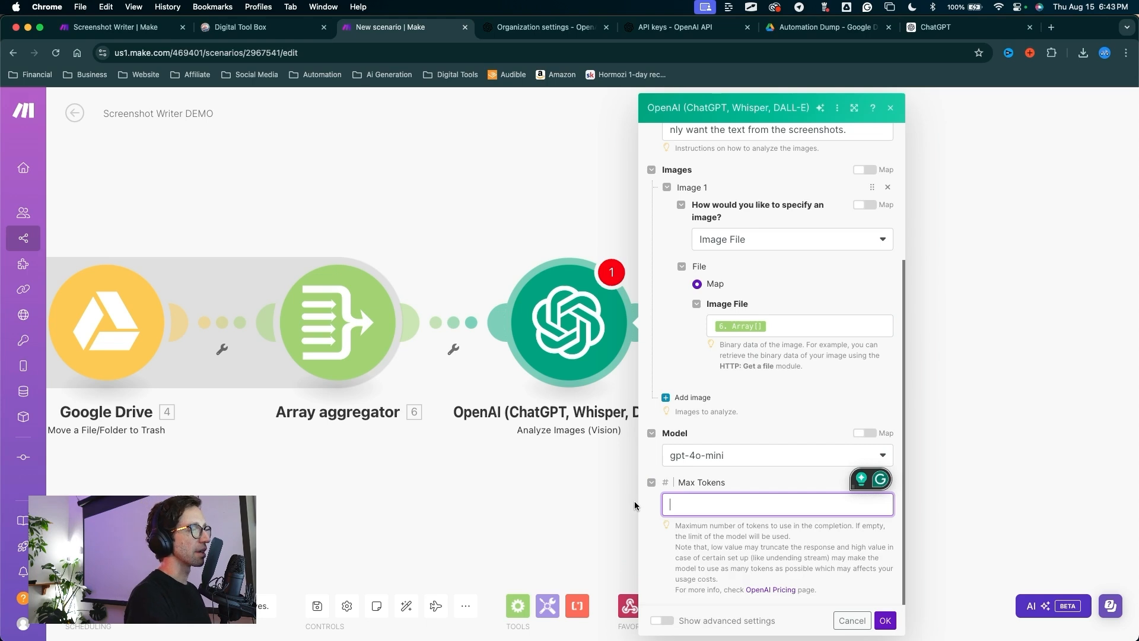
{"action": "mouse_move", "coordinate": [538, 521]}
{"action": "left_mouse_down"}
{"action": "mouse_move", "coordinate": [653, 493]}
{"action": "mouse_move", "coordinate": [707, 498]}
{"action": "mouse_move", "coordinate": [690, 504]}
{"action": "mouse_move", "coordinate": [759, 489]}
{"action": "left_mouse_up"}
{"action": "key", "text": "Escape"}
Step: Save the Analyze Images step and add a new module after it
{"action": "key", "text": "ctrl+a"}
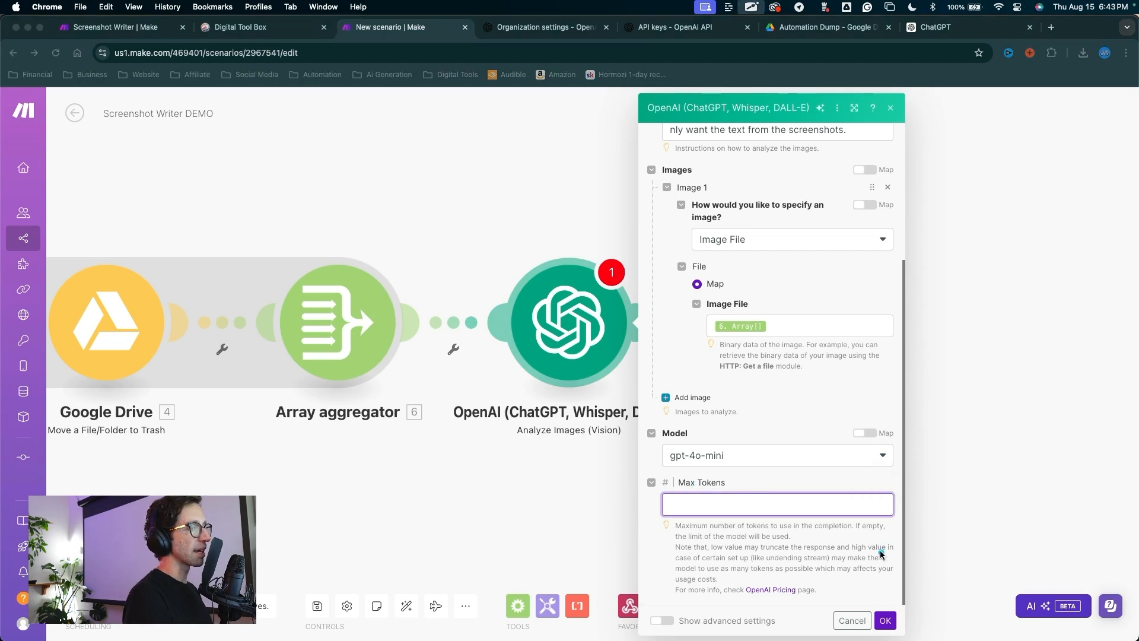
{"action": "left_click_drag", "start_coordinate": [883, 553], "coordinate": [885, 619]}
{"action": "key", "text": "Escape"}
{"action": "left_click_drag", "start_coordinate": [505, 337], "coordinate": [755, 326]}
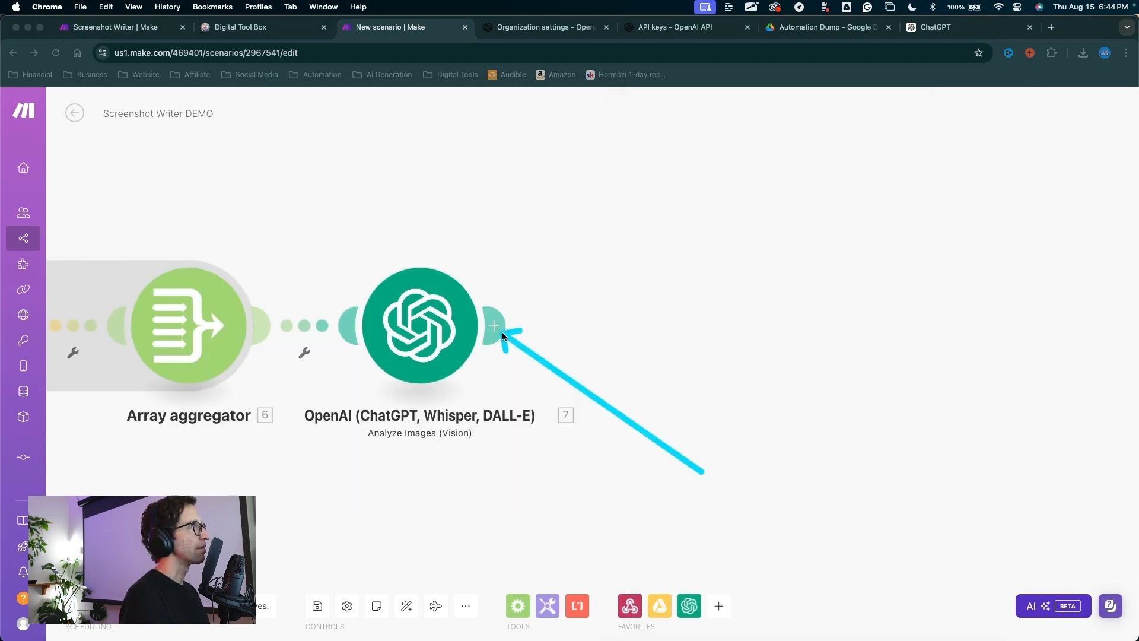
{"action": "key", "text": "Escape"}
{"action": "left_click", "coordinate": [491, 326]}
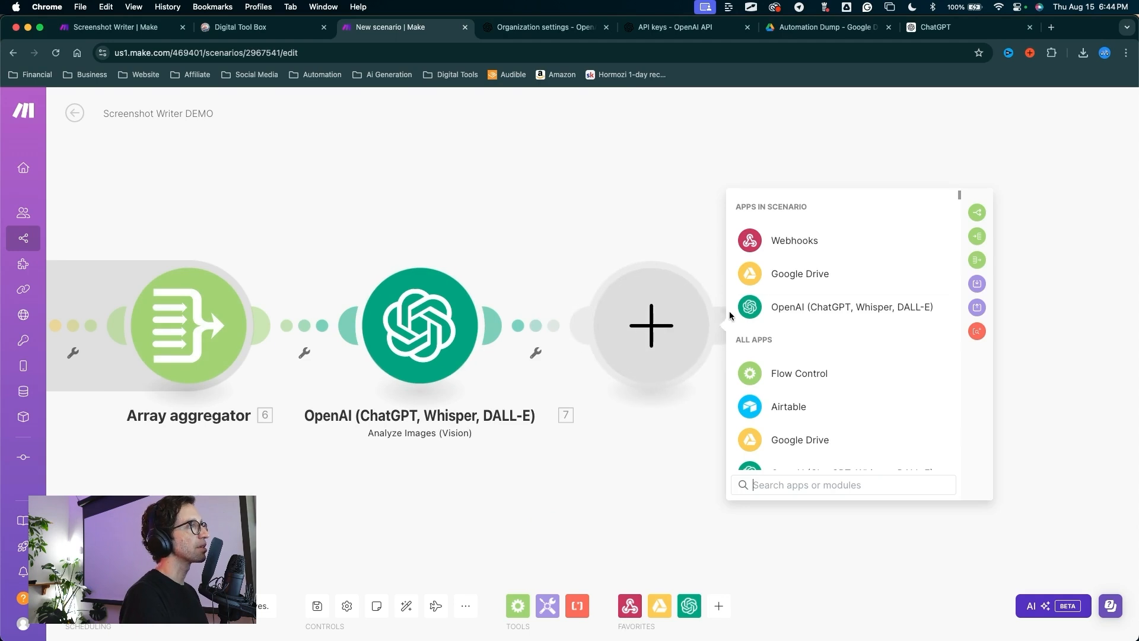
Step: Make the new module an OpenAI Create a Completion step using gpt-4o-mini
{"action": "left_click", "coordinate": [802, 312]}
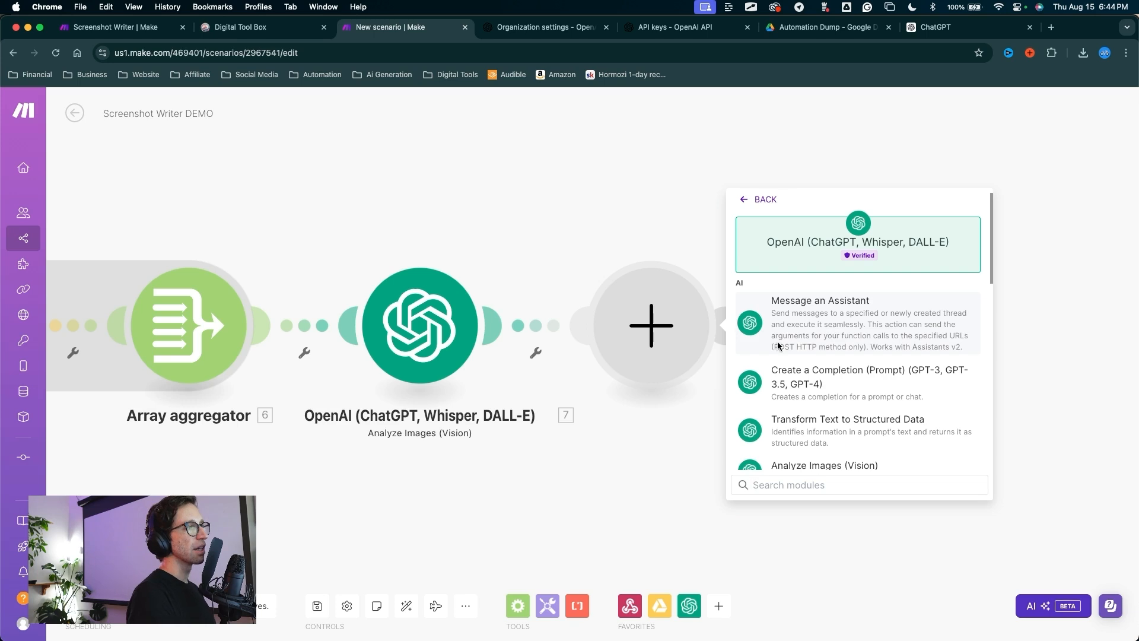
{"action": "scroll", "coordinate": [790, 373], "scroll_direction": "down", "scroll_amount": 1}
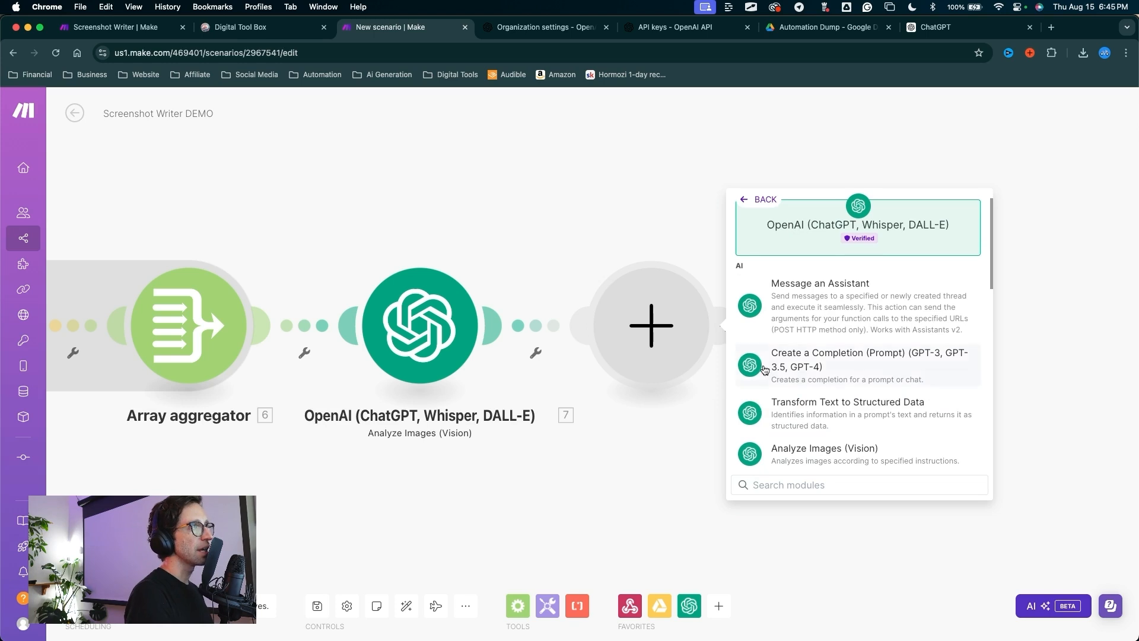
{"action": "left_click", "coordinate": [807, 358]}
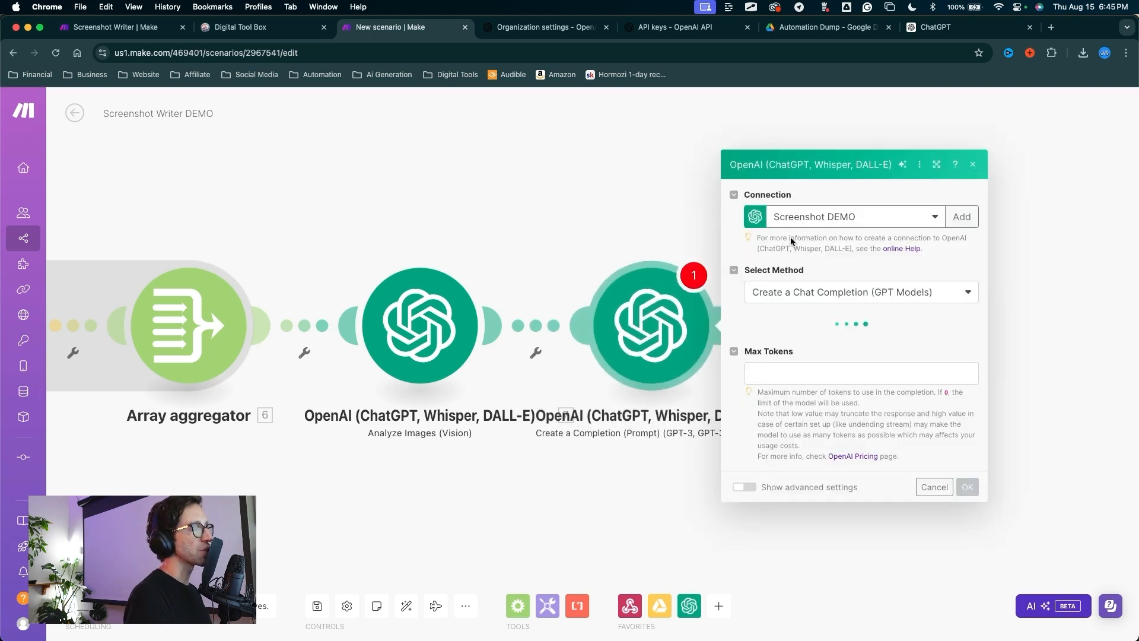
{"action": "left_click", "coordinate": [821, 314]}
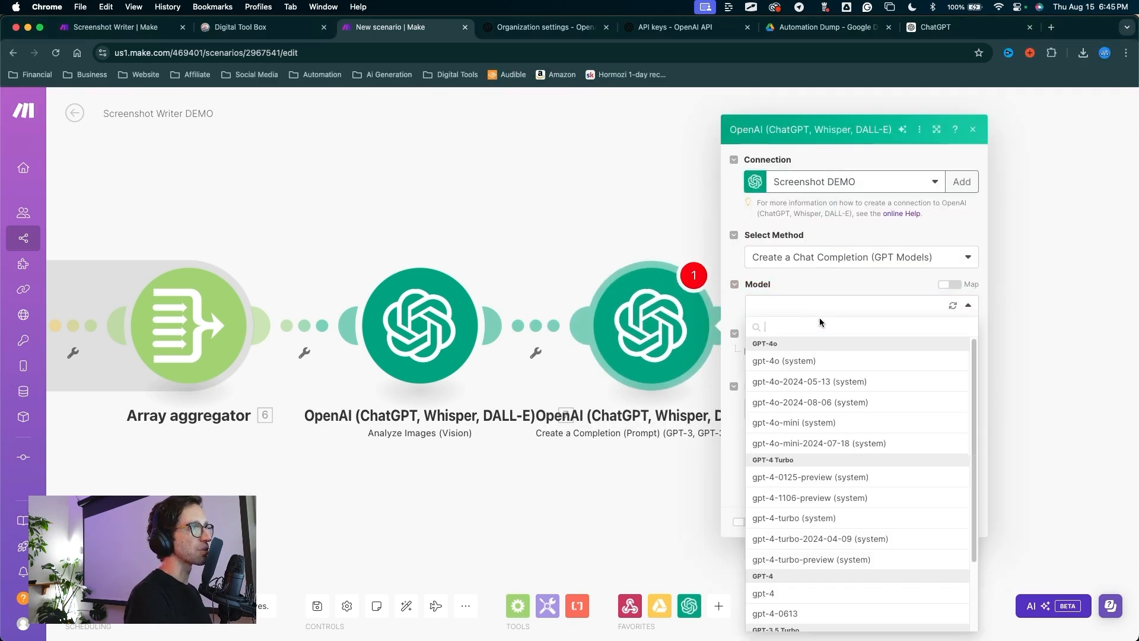
{"action": "left_click", "coordinate": [793, 422]}
Step: Add an Assistant message containing the title-writing instructions
{"action": "left_click", "coordinate": [772, 350]}
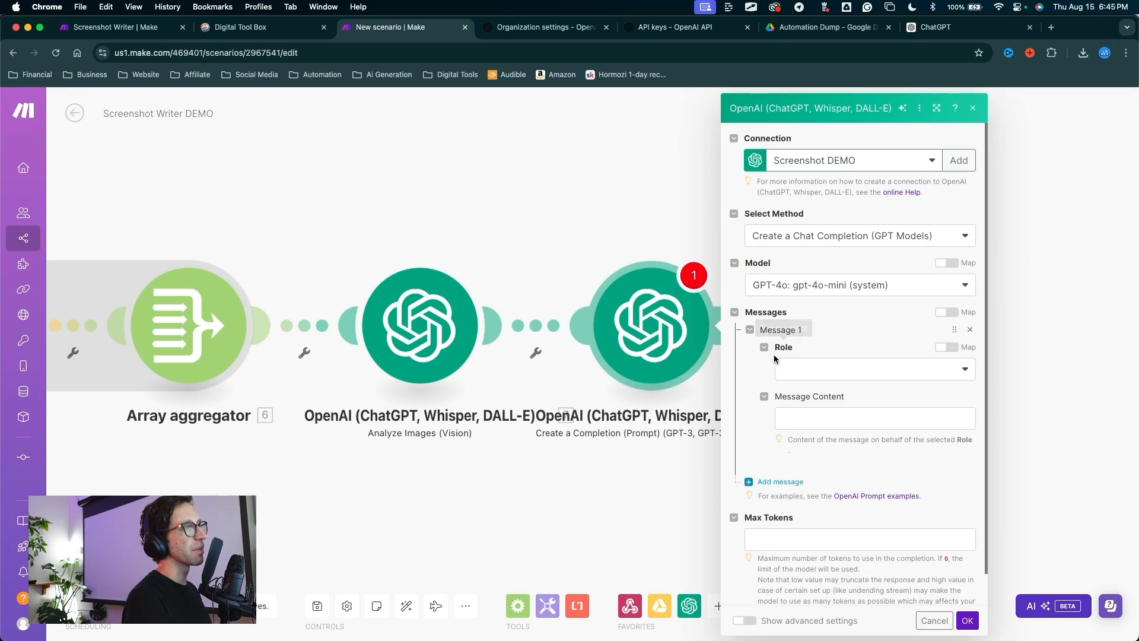
{"action": "key", "text": "ctrl+alt+a"}
{"action": "left_click_drag", "start_coordinate": [841, 299], "coordinate": [821, 368]}
{"action": "left_click", "coordinate": [821, 367]}
{"action": "left_click", "coordinate": [798, 430]}
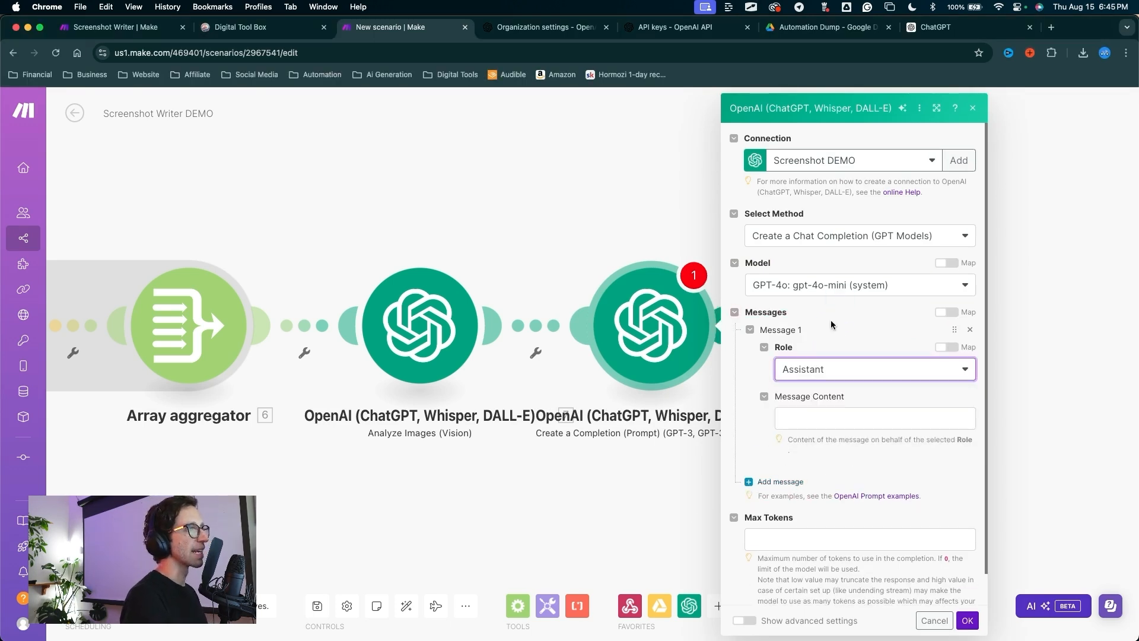
{"action": "key", "text": "ctrl+alt+a"}
{"action": "mouse_move", "coordinate": [863, 267]}
{"action": "left_mouse_down"}
{"action": "mouse_move", "coordinate": [857, 382]}
{"action": "mouse_move", "coordinate": [811, 421]}
{"action": "left_mouse_up"}
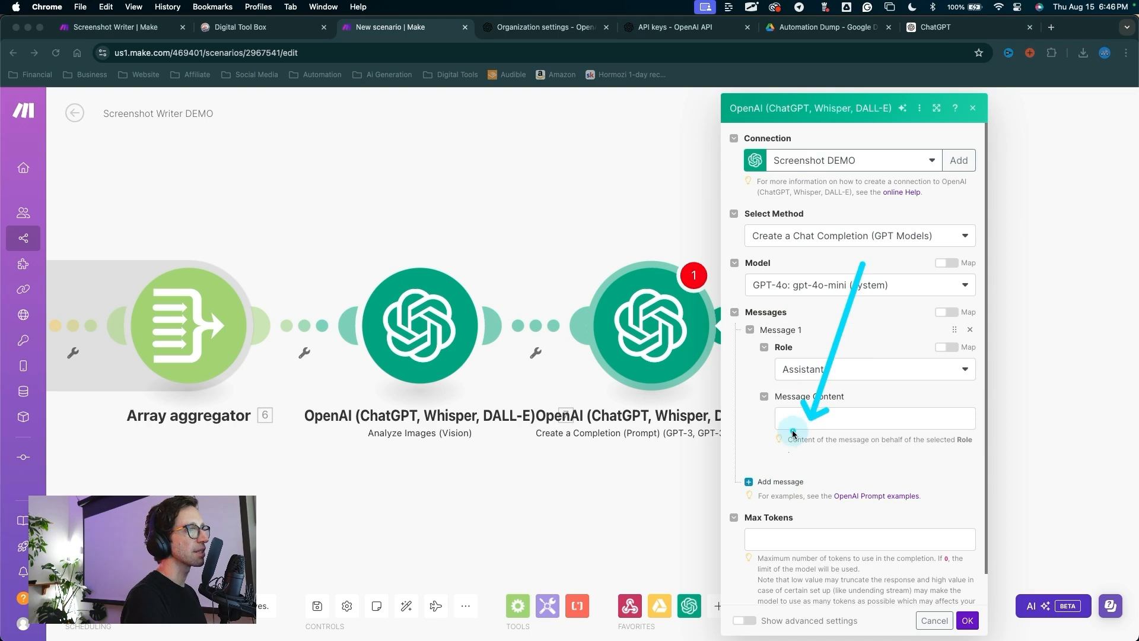
{"action": "key", "text": "Escape"}
{"action": "left_click", "coordinate": [792, 427]}
{"action": "type", "text": "You are an expert at reading text and creating a short descriptive title that describes the text. The title should be 5 words or less."}
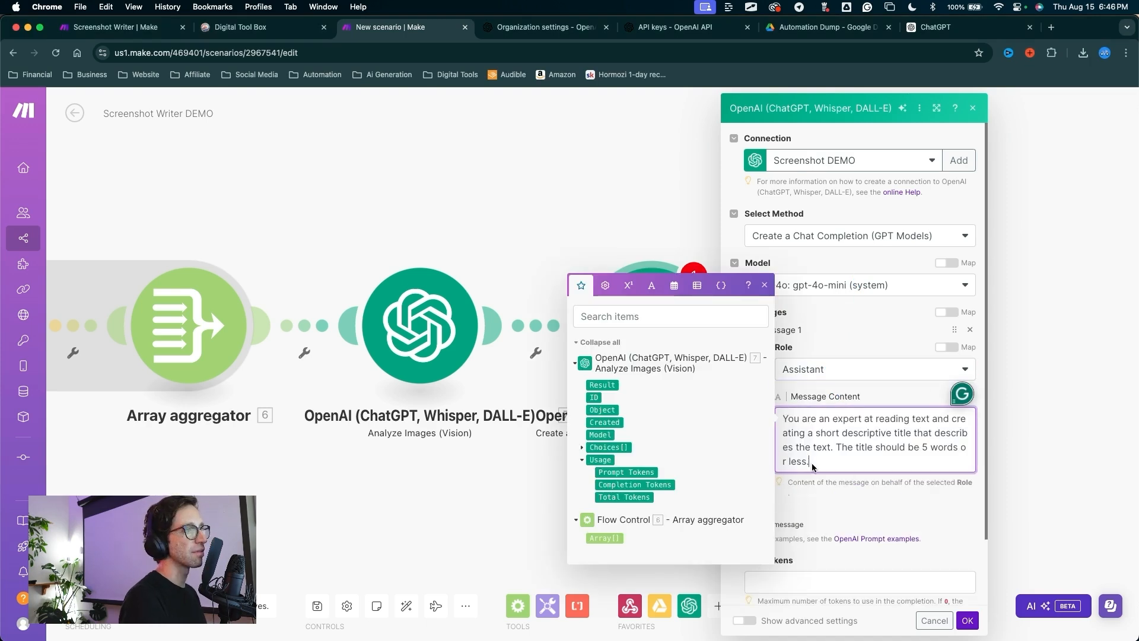
{"action": "scroll", "coordinate": [831, 454], "scroll_direction": "down", "scroll_amount": 2}
{"action": "left_click", "coordinate": [827, 429]}
Step: Add a User message asking for a title, followed by the mapped 7. Result
{"action": "key", "text": "ctrl+alt+a"}
{"action": "left_click_drag", "start_coordinate": [748, 336], "coordinate": [753, 439]}
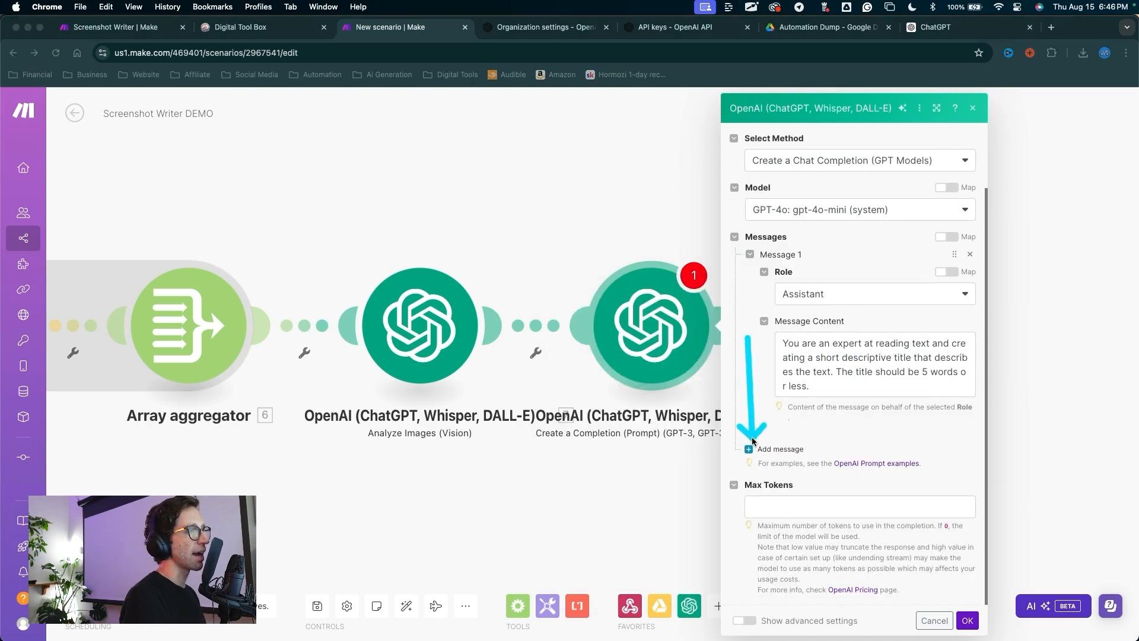
{"action": "left_click", "coordinate": [752, 448]}
{"action": "key", "text": "ctrl+alt+a"}
{"action": "left_click_drag", "start_coordinate": [855, 423], "coordinate": [819, 488]}
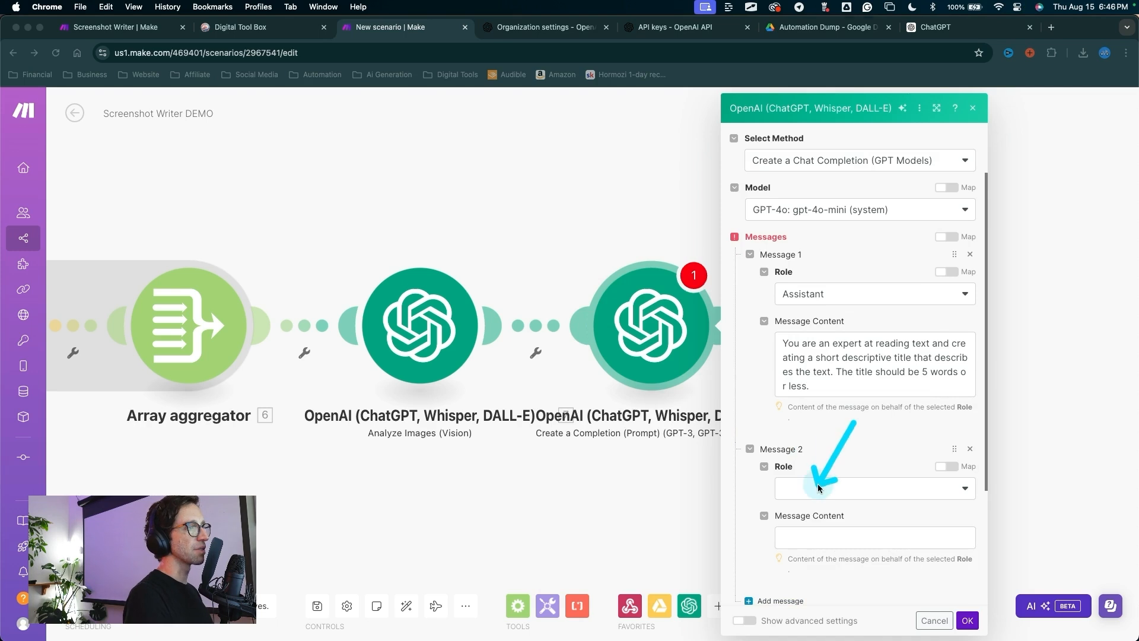
{"action": "left_click", "coordinate": [819, 487]}
{"action": "left_click", "coordinate": [798, 506]}
{"action": "scroll", "coordinate": [826, 437], "scroll_direction": "down", "scroll_amount": 2}
{"action": "key", "text": "ctrl+alt+a"}
{"action": "left_click_drag", "start_coordinate": [759, 457], "coordinate": [807, 414]}
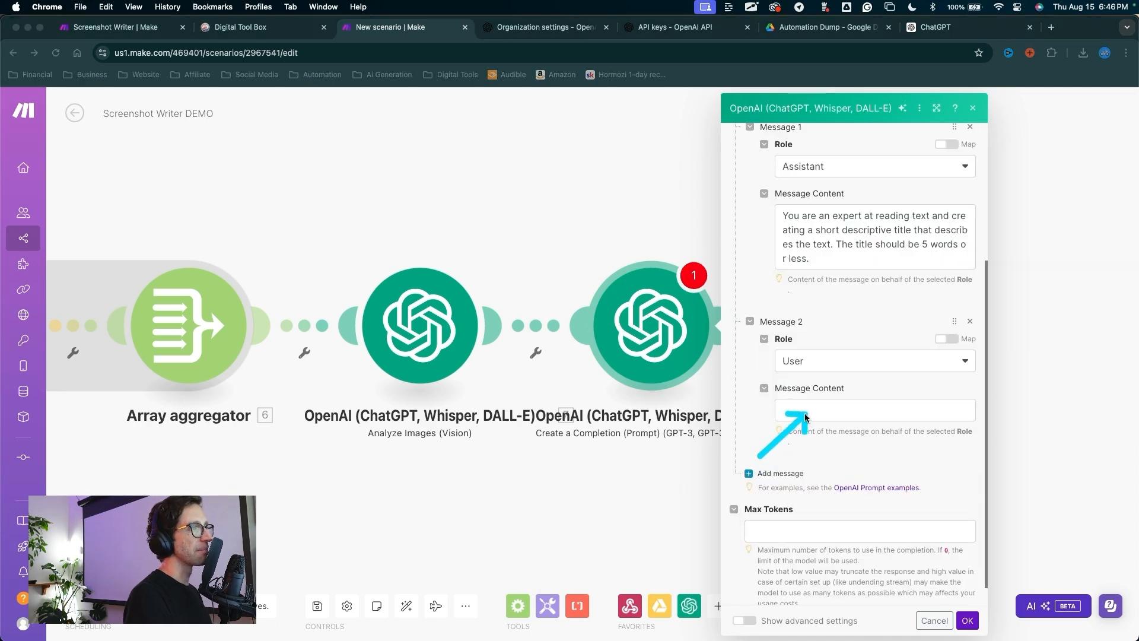
{"action": "left_click", "coordinate": [890, 410]}
{"action": "type", "text": "Read the text below and writer a short descriptive title from the text."}
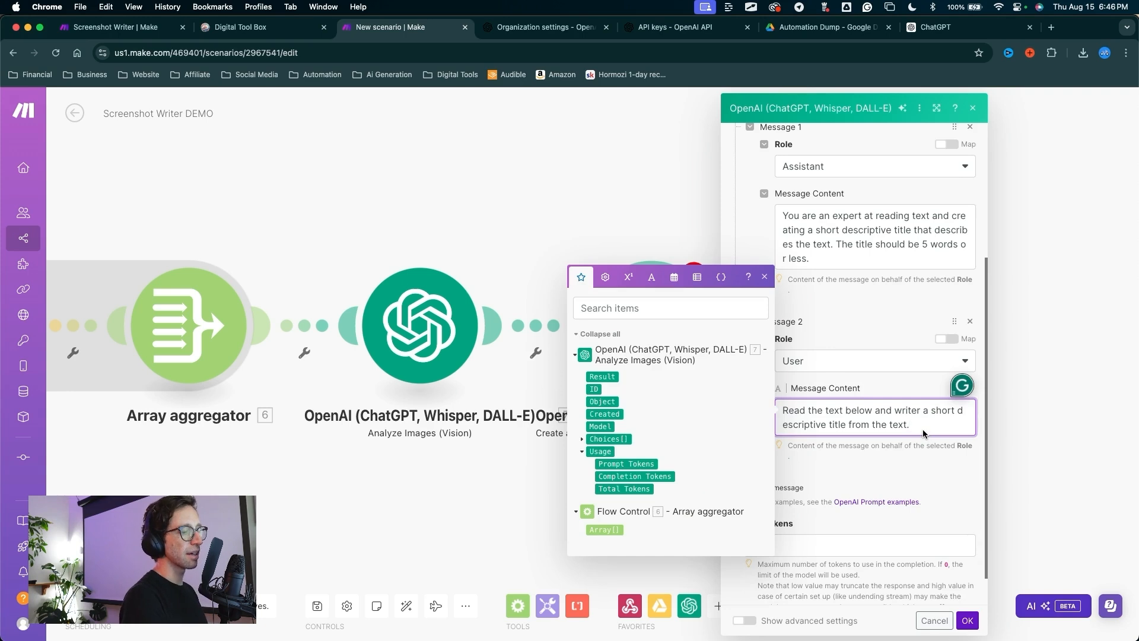
{"action": "key", "text": "Return"}
{"action": "key", "text": "Return"}
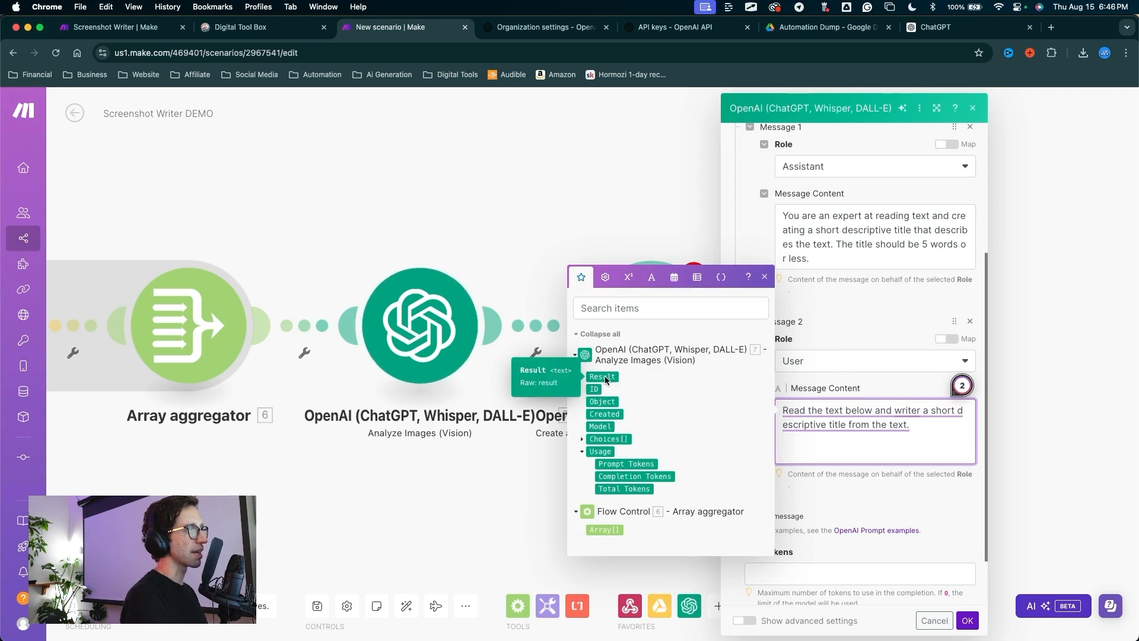
{"action": "left_click", "coordinate": [602, 378]}
{"action": "left_click", "coordinate": [791, 571]}
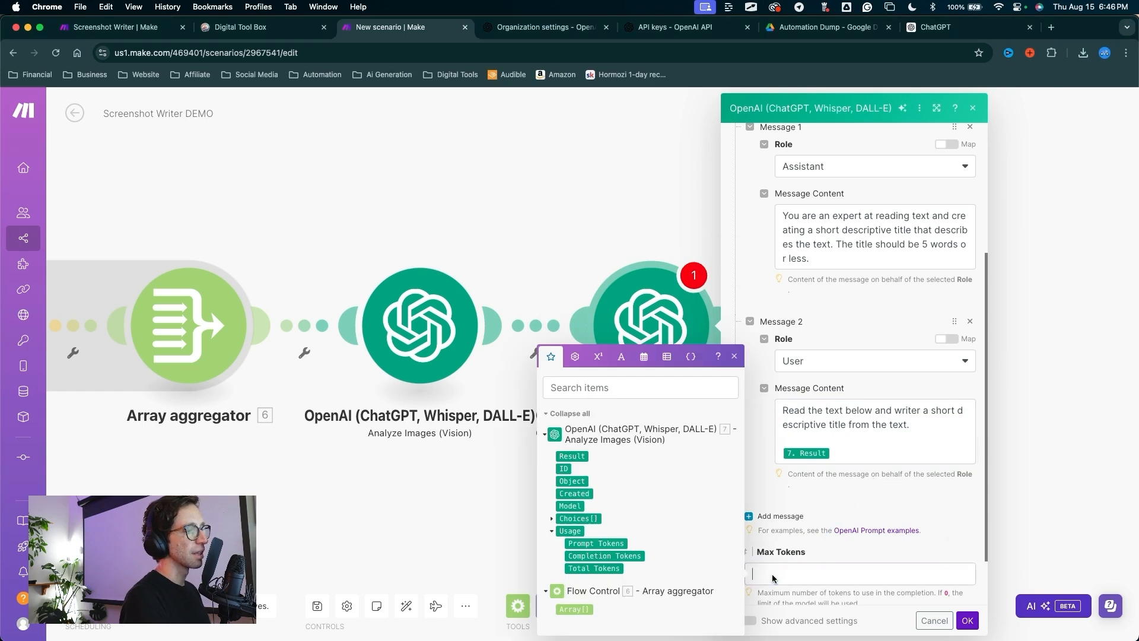
Step: Review the Assistant and User messages and save the title-writing completion step
{"action": "scroll", "coordinate": [890, 470], "scroll_direction": "up", "scroll_amount": 3}
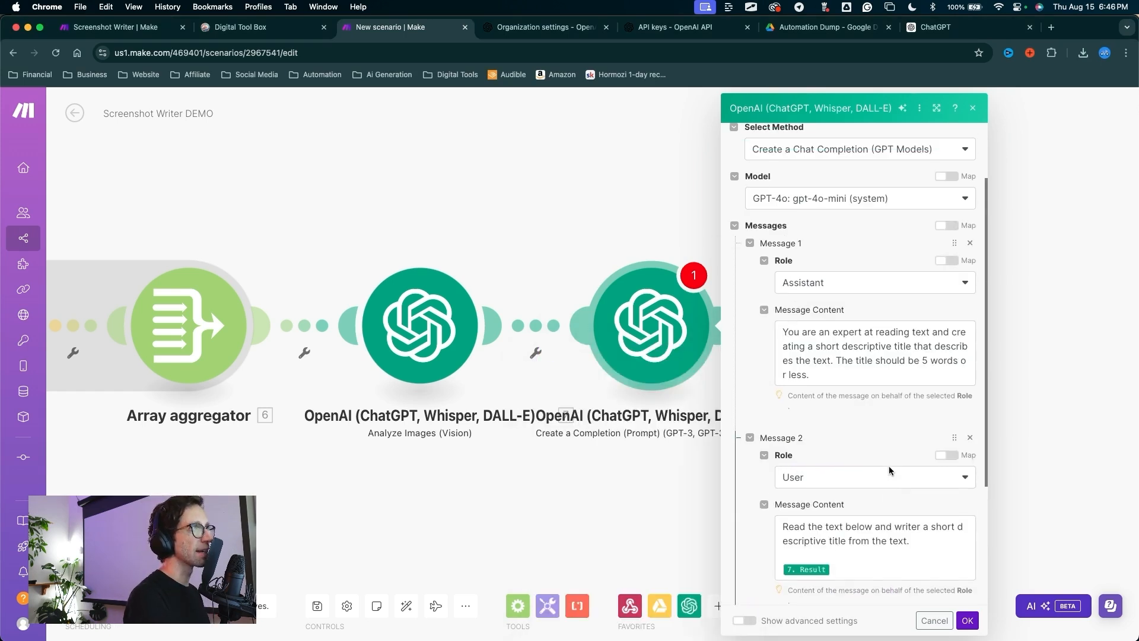
{"action": "mouse_move", "coordinate": [739, 285]}
{"action": "left_mouse_down"}
{"action": "mouse_move", "coordinate": [770, 285]}
{"action": "mouse_move", "coordinate": [775, 343]}
{"action": "mouse_move", "coordinate": [769, 284]}
{"action": "mouse_move", "coordinate": [810, 351]}
{"action": "mouse_move", "coordinate": [774, 264]}
{"action": "mouse_move", "coordinate": [774, 349]}
{"action": "mouse_move", "coordinate": [801, 329]}
{"action": "mouse_move", "coordinate": [812, 282]}
{"action": "mouse_move", "coordinate": [789, 391]}
{"action": "mouse_move", "coordinate": [806, 313]}
{"action": "mouse_move", "coordinate": [834, 415]}
{"action": "mouse_move", "coordinate": [789, 315]}
{"action": "mouse_move", "coordinate": [815, 256]}
{"action": "mouse_move", "coordinate": [800, 256]}
{"action": "mouse_move", "coordinate": [822, 409]}
{"action": "mouse_move", "coordinate": [808, 537]}
{"action": "mouse_move", "coordinate": [818, 460]}
{"action": "mouse_move", "coordinate": [829, 539]}
{"action": "mouse_move", "coordinate": [765, 547]}
{"action": "mouse_move", "coordinate": [944, 505]}
{"action": "mouse_move", "coordinate": [776, 546]}
{"action": "mouse_move", "coordinate": [798, 575]}
{"action": "mouse_move", "coordinate": [834, 431]}
{"action": "left_mouse_up"}
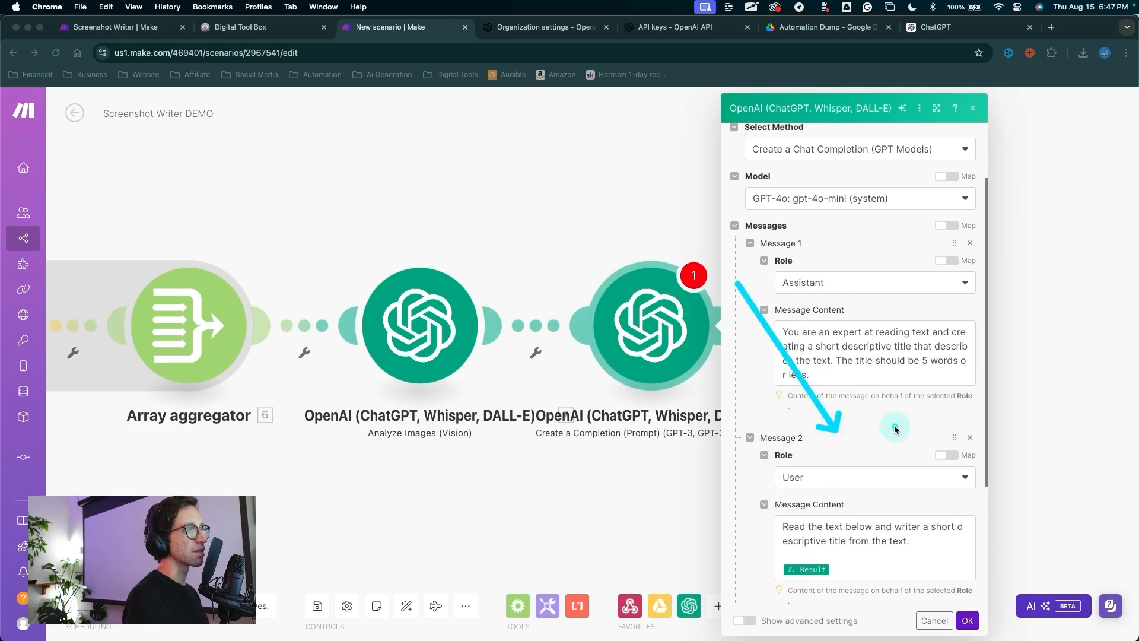
{"action": "key", "text": "Escape"}
{"action": "scroll", "coordinate": [864, 428], "scroll_direction": "down", "scroll_amount": 3}
{"action": "mouse_move", "coordinate": [587, 503]}
{"action": "left_mouse_down"}
{"action": "mouse_move", "coordinate": [645, 344]}
{"action": "mouse_move", "coordinate": [629, 314]}
{"action": "mouse_move", "coordinate": [668, 315]}
{"action": "mouse_move", "coordinate": [653, 312]}
{"action": "mouse_move", "coordinate": [629, 341]}
{"action": "left_mouse_up"}
{"action": "key", "text": "Escape"}
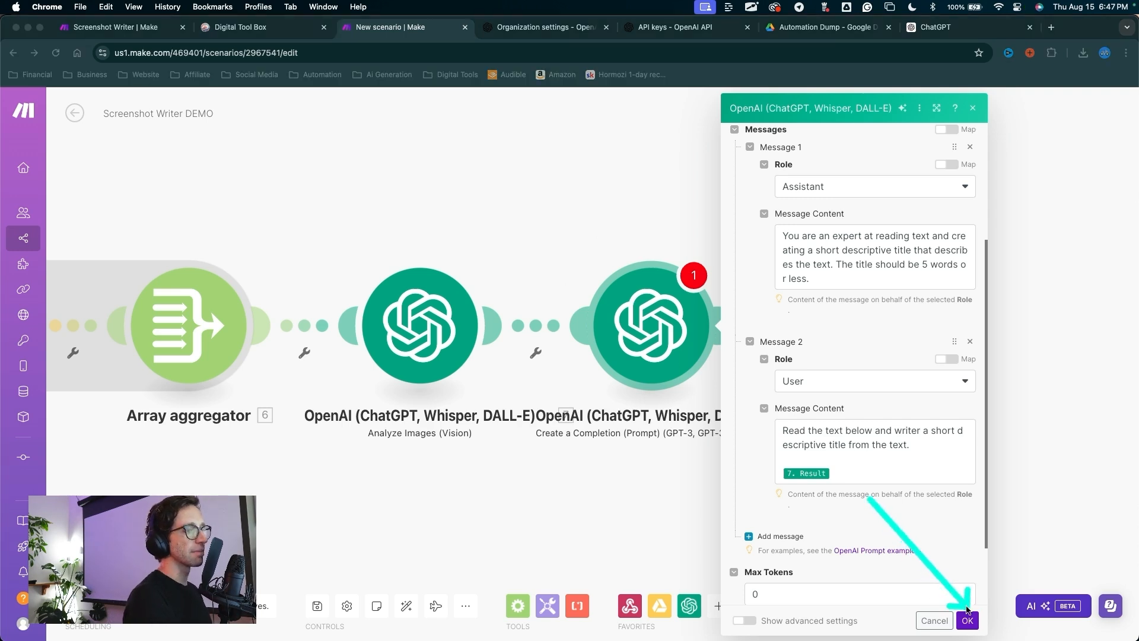
{"action": "left_click", "coordinate": [967, 620]}
Step: Add a Google Docs 'Create a Document' module after the title step
{"action": "left_click", "coordinate": [493, 334]}
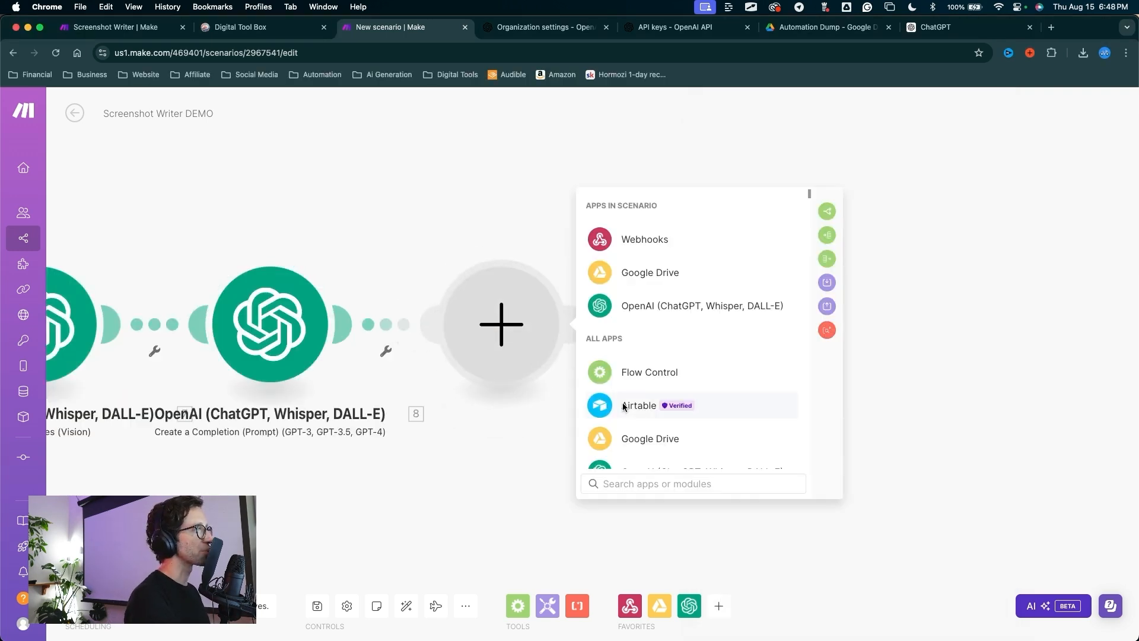
{"action": "left_click", "coordinate": [649, 489]}
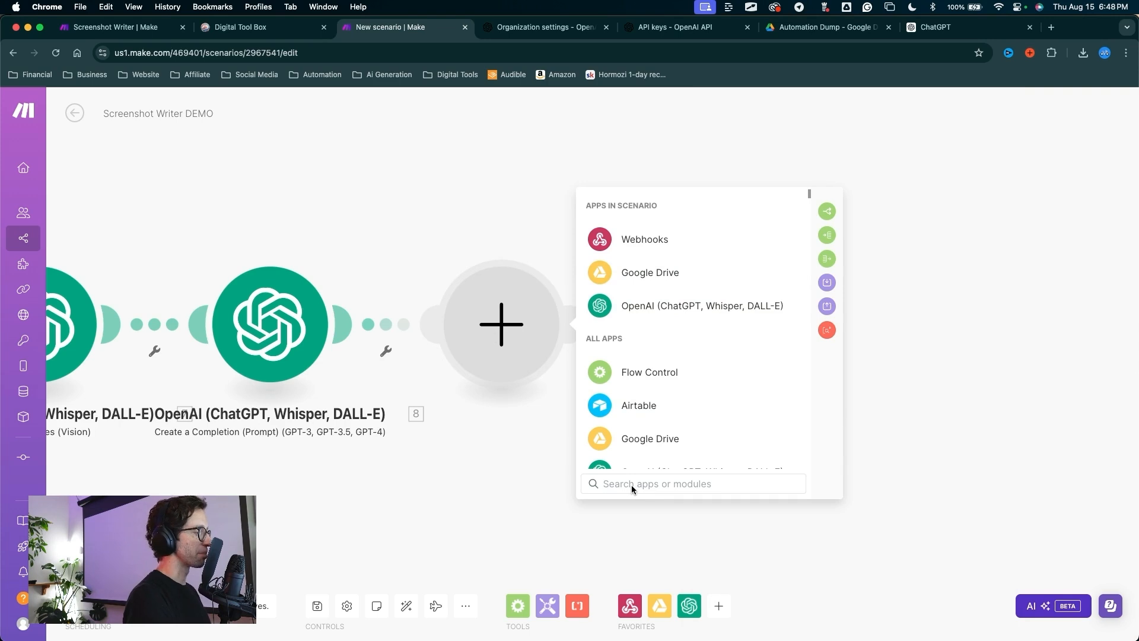
{"action": "type", "text": "Google"}
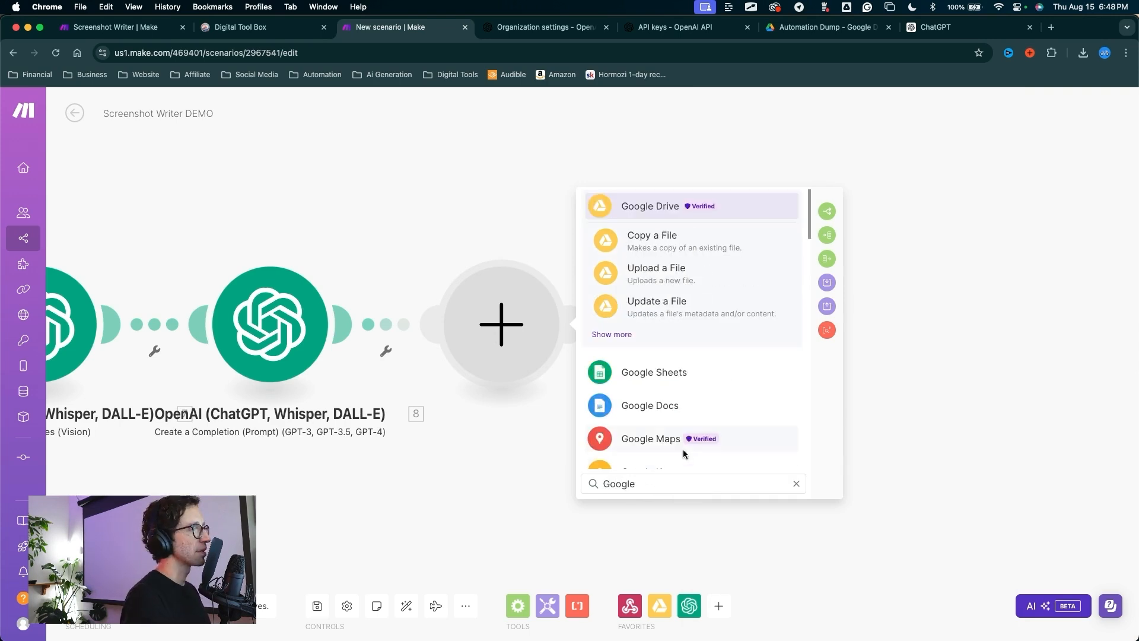
{"action": "left_click", "coordinate": [659, 406]}
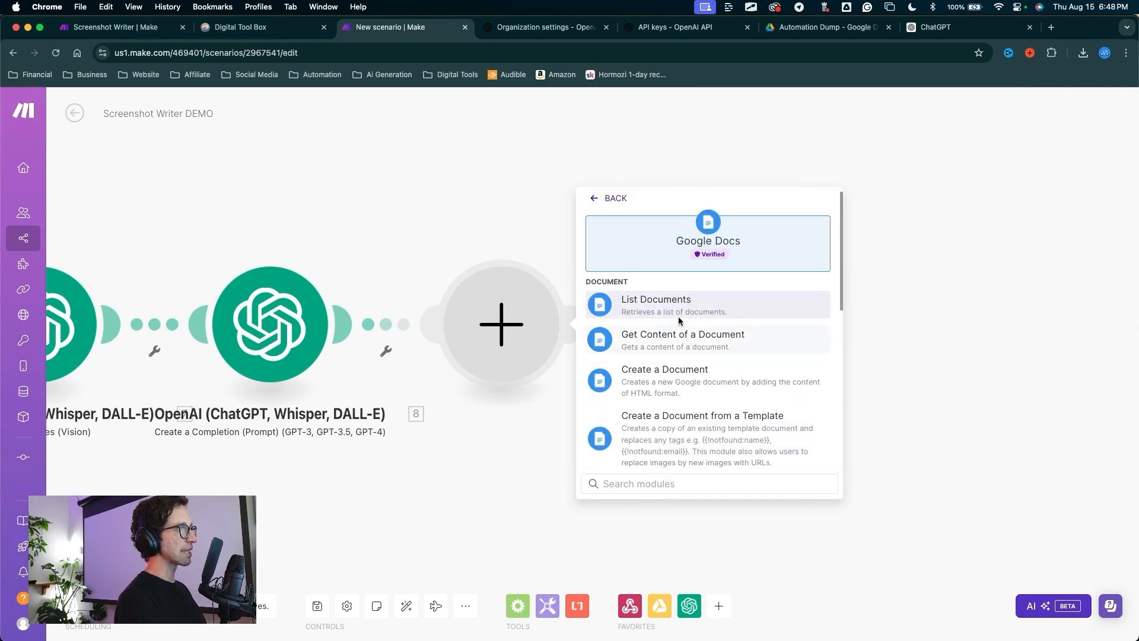
{"action": "left_click", "coordinate": [642, 380]}
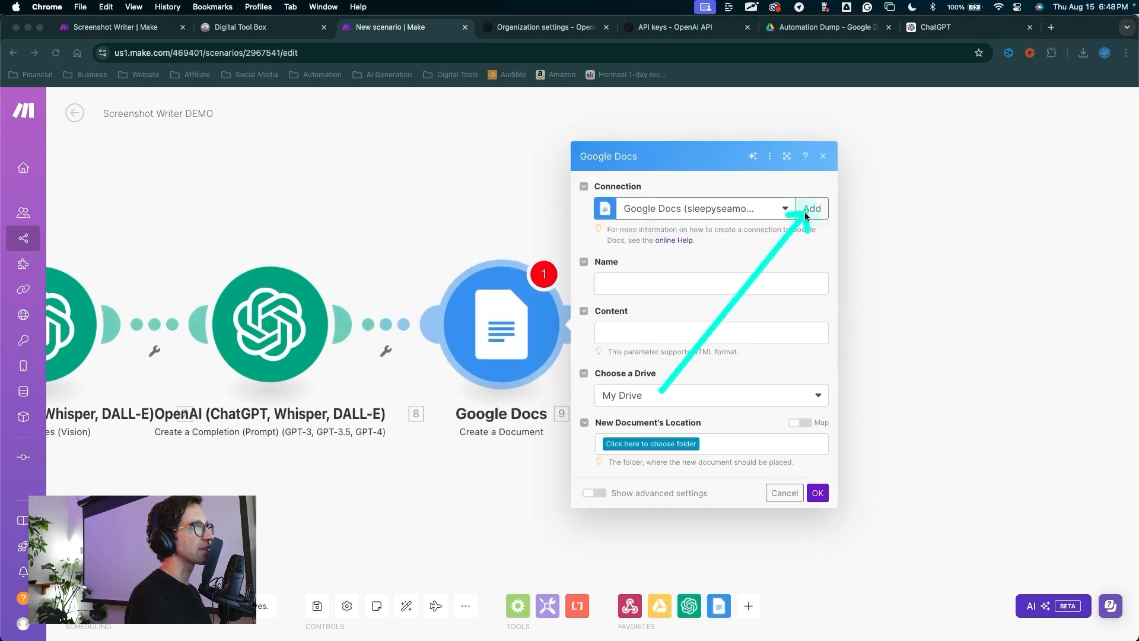
Step: Create and authorize a Google connection named Screenshot DEMO
{"action": "left_click", "coordinate": [810, 215]}
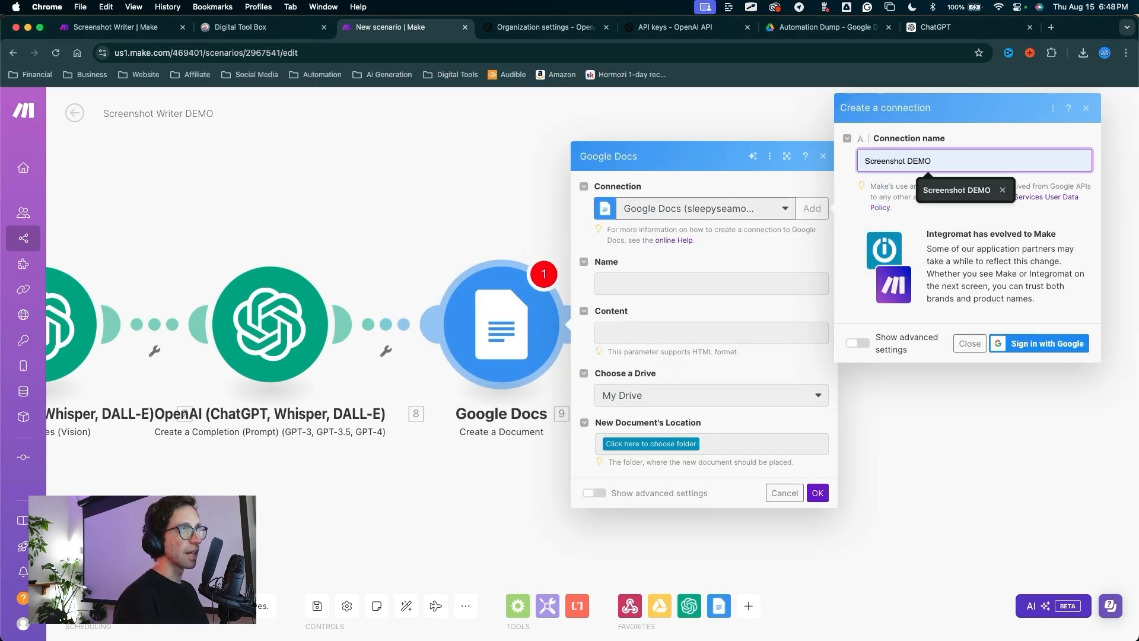
{"action": "key", "text": "Return"}
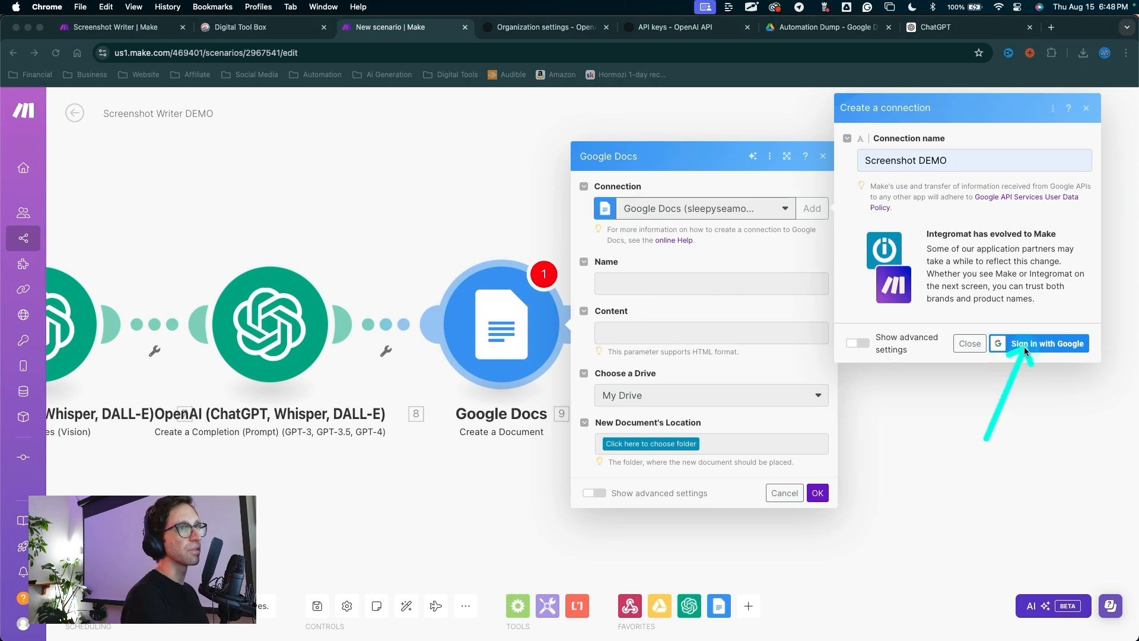
{"action": "left_click", "coordinate": [1024, 345]}
{"action": "left_click", "coordinate": [382, 336]}
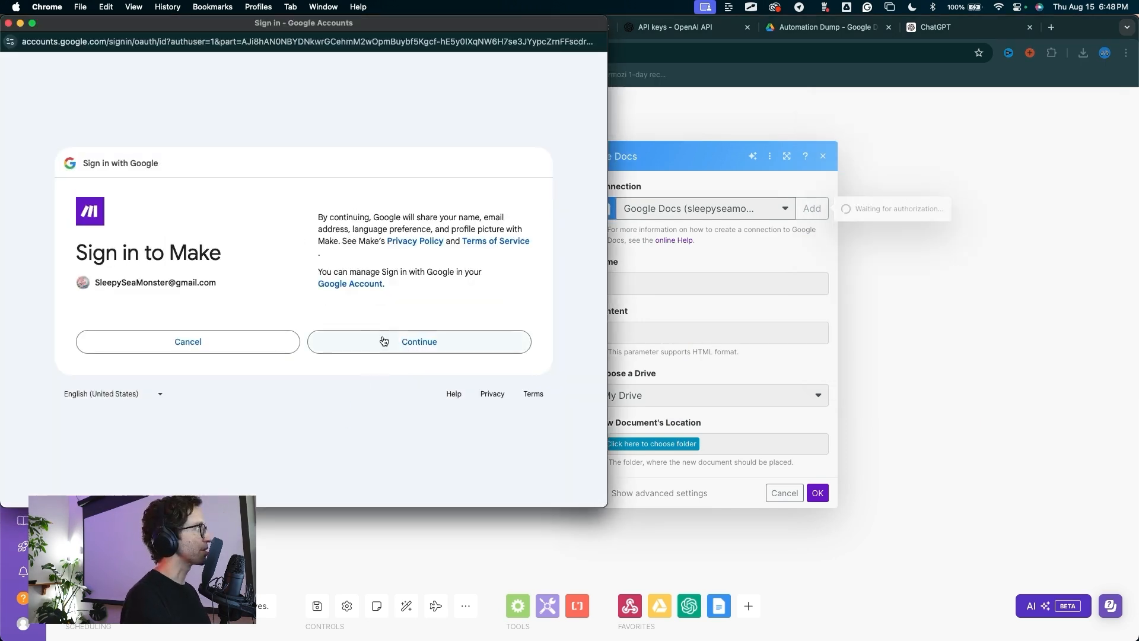
{"action": "left_click", "coordinate": [405, 383]}
{"action": "left_click", "coordinate": [610, 282]}
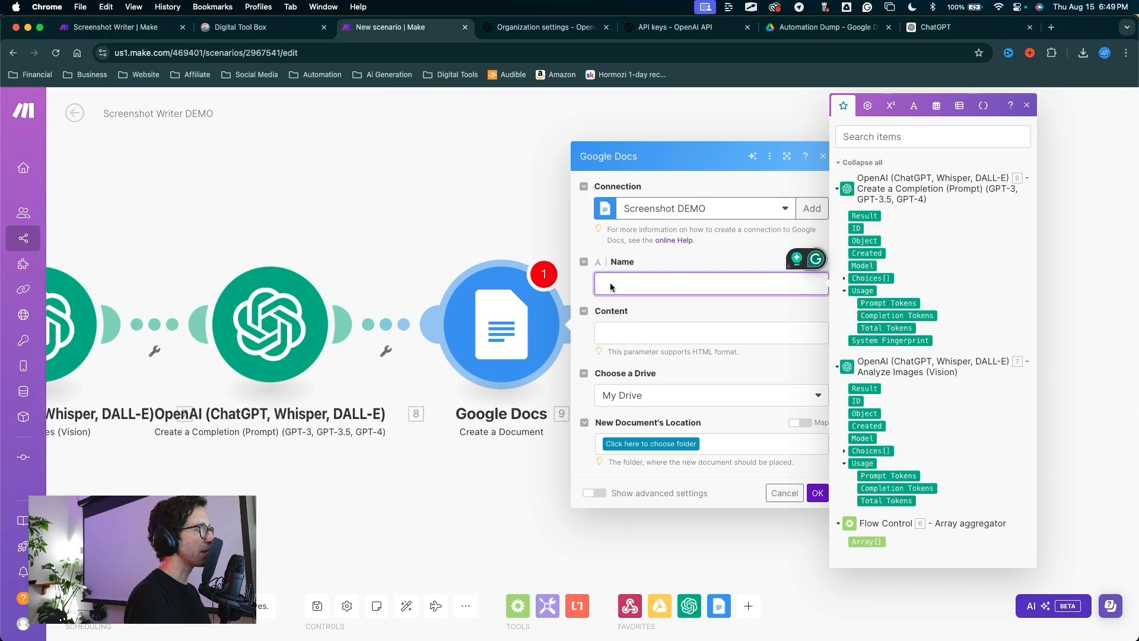
Step: Name documents 'New ScDOC' followed by the mapped 8. Result and 7. Created
{"action": "type", "text": "N"}
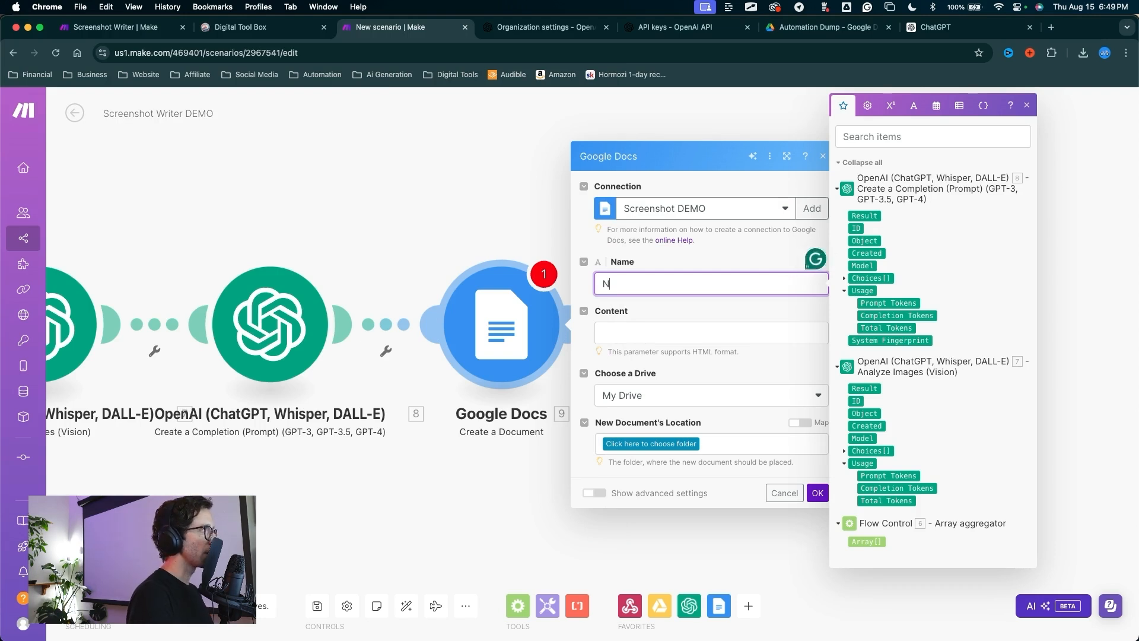
{"action": "type", "text": "ew Sc"}
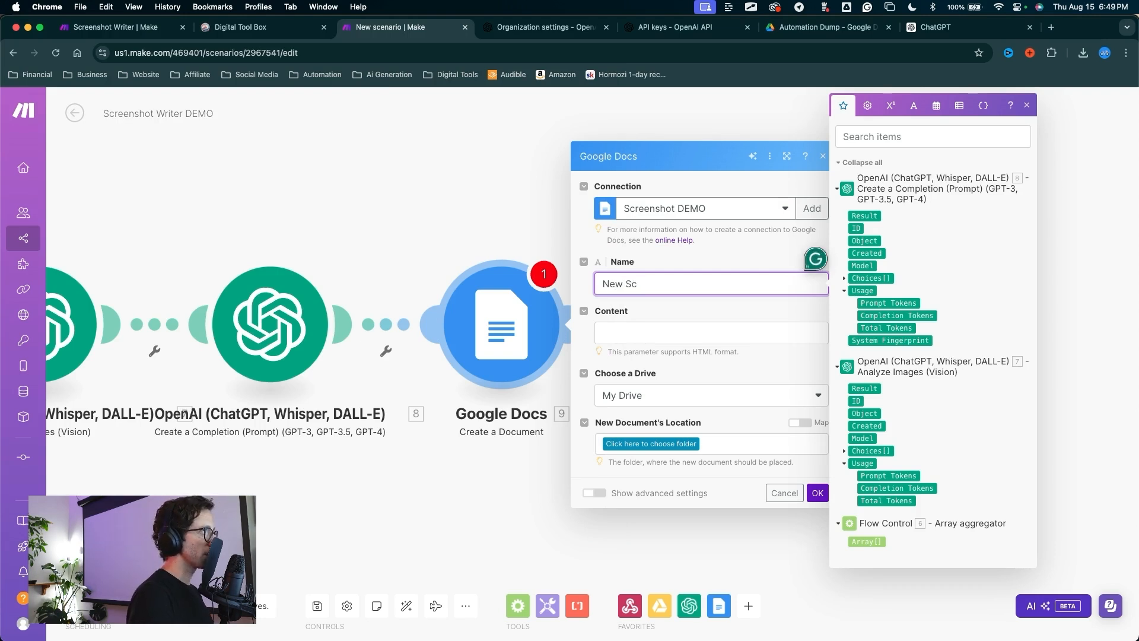
{"action": "type", "text": "DOC"}
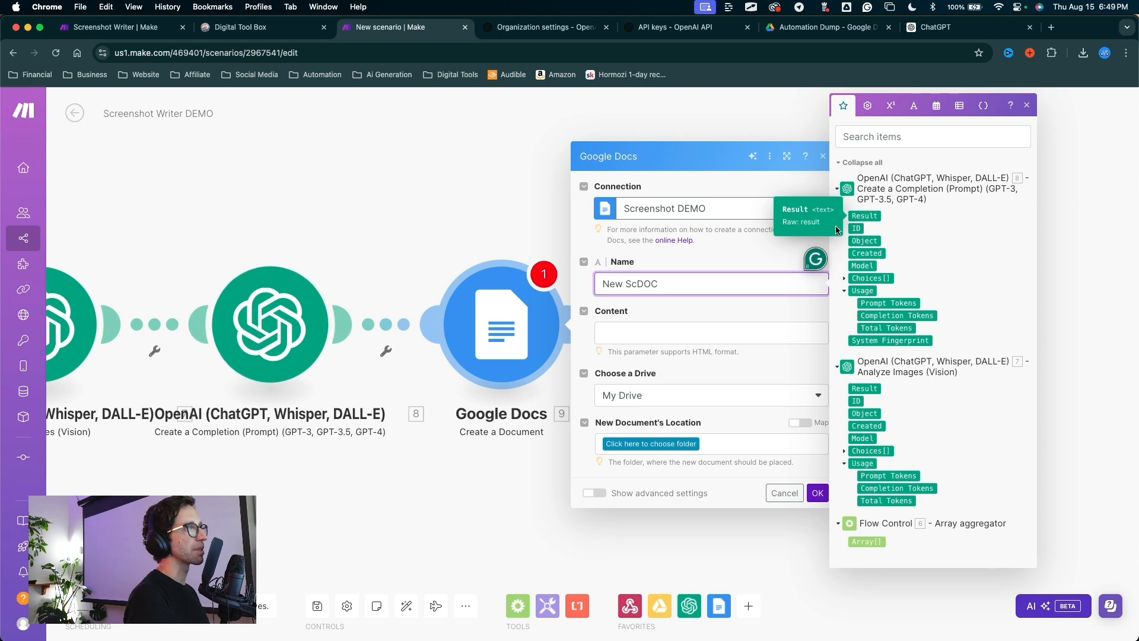
{"action": "left_click", "coordinate": [868, 219]}
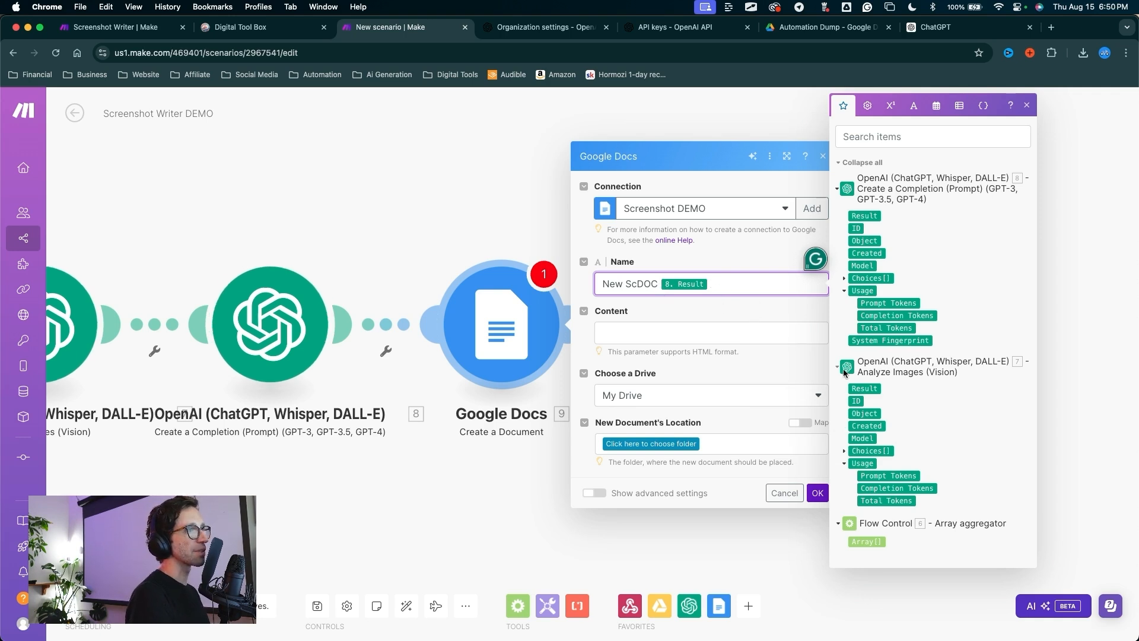
{"action": "left_click", "coordinate": [867, 425]}
Step: Map 7. Result into Content and save documents to Google Docs / Screenshot Docs
{"action": "left_click", "coordinate": [743, 330]}
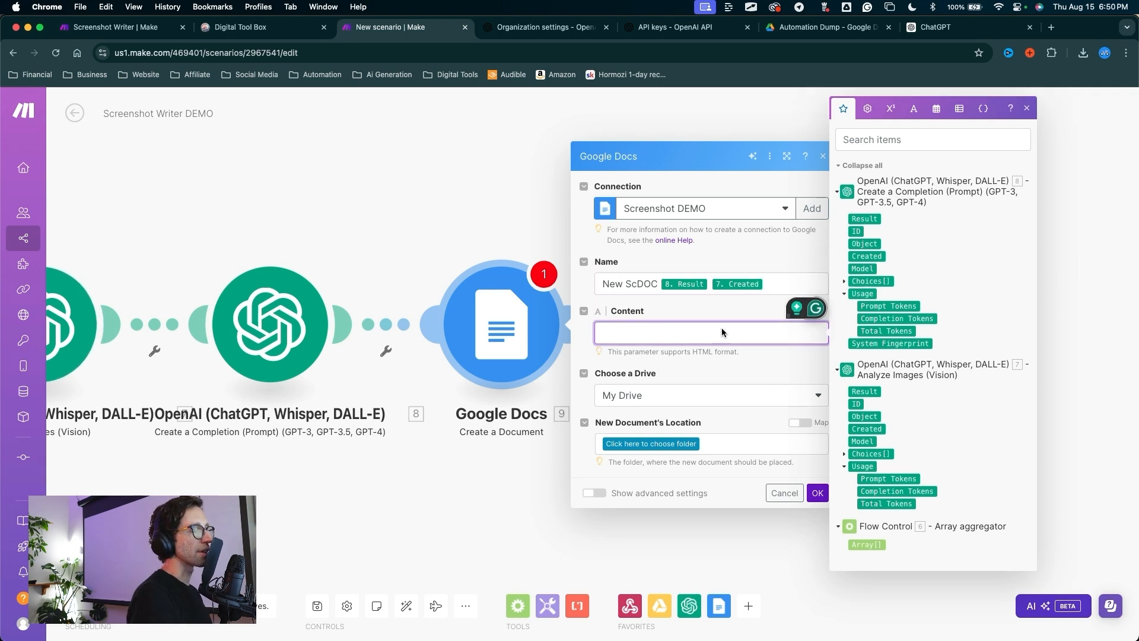
{"action": "left_click", "coordinate": [865, 391]}
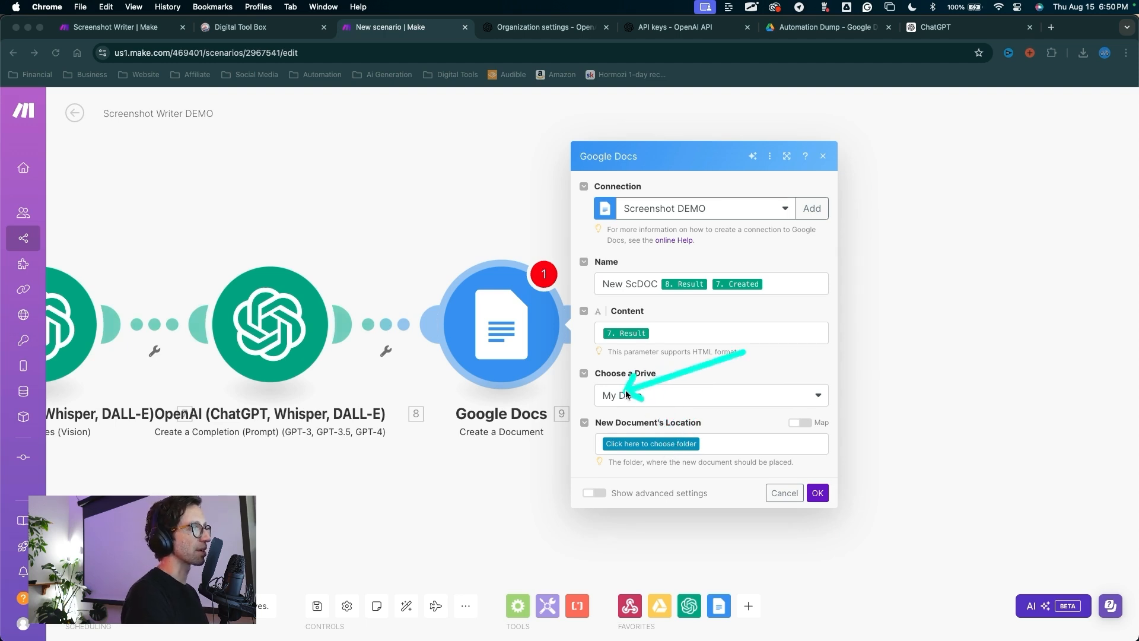
{"action": "left_click", "coordinate": [650, 444]}
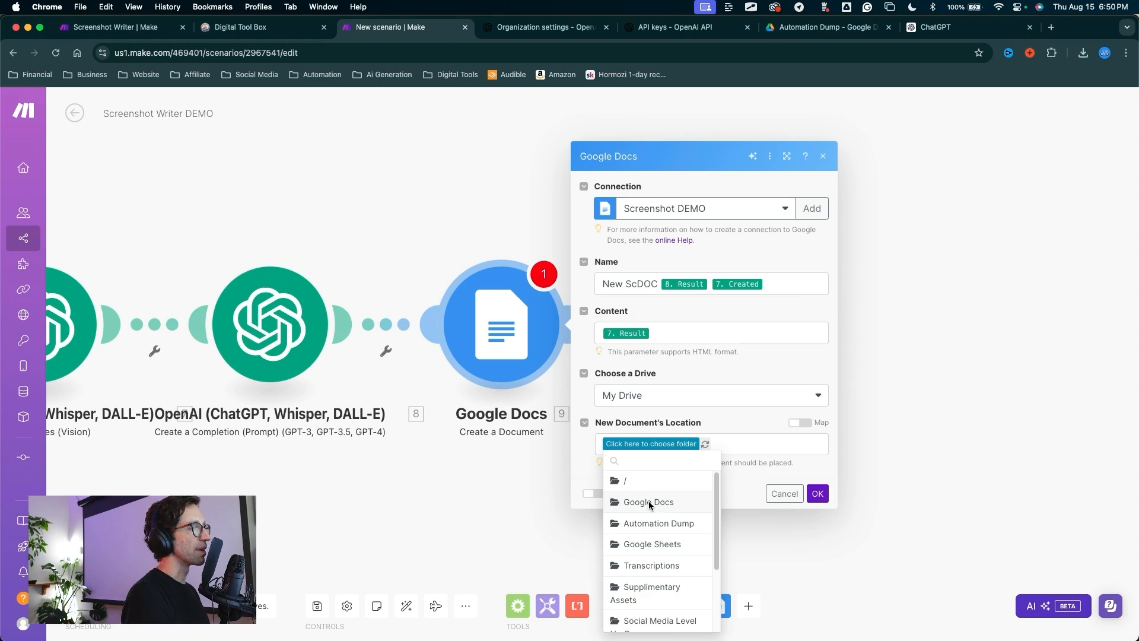
{"action": "left_click", "coordinate": [649, 502]}
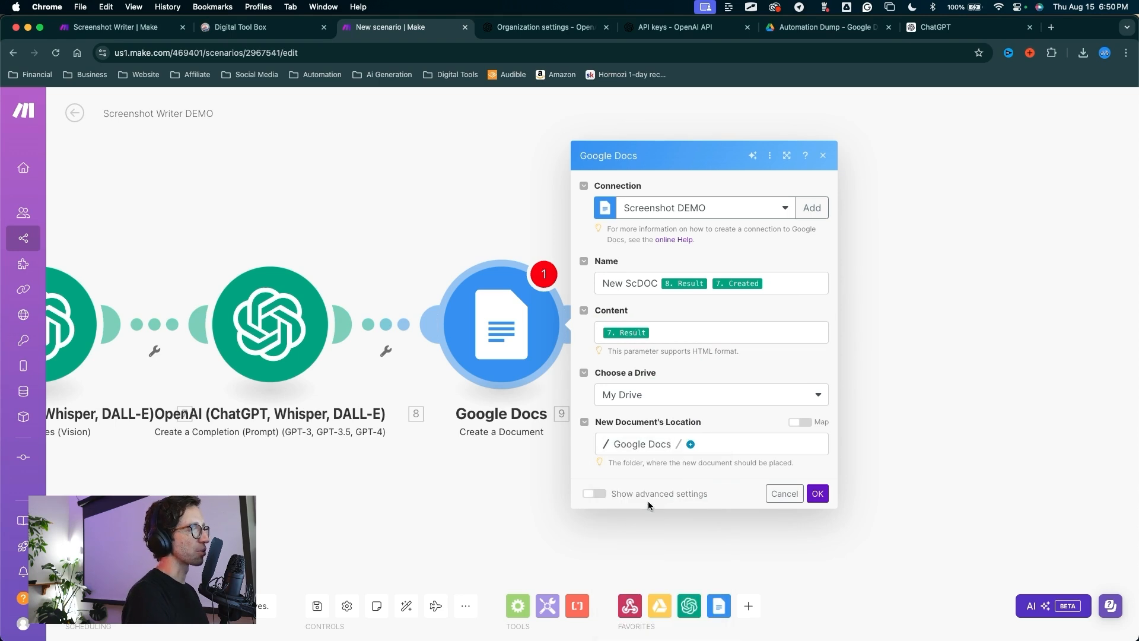
{"action": "left_click", "coordinate": [679, 444]}
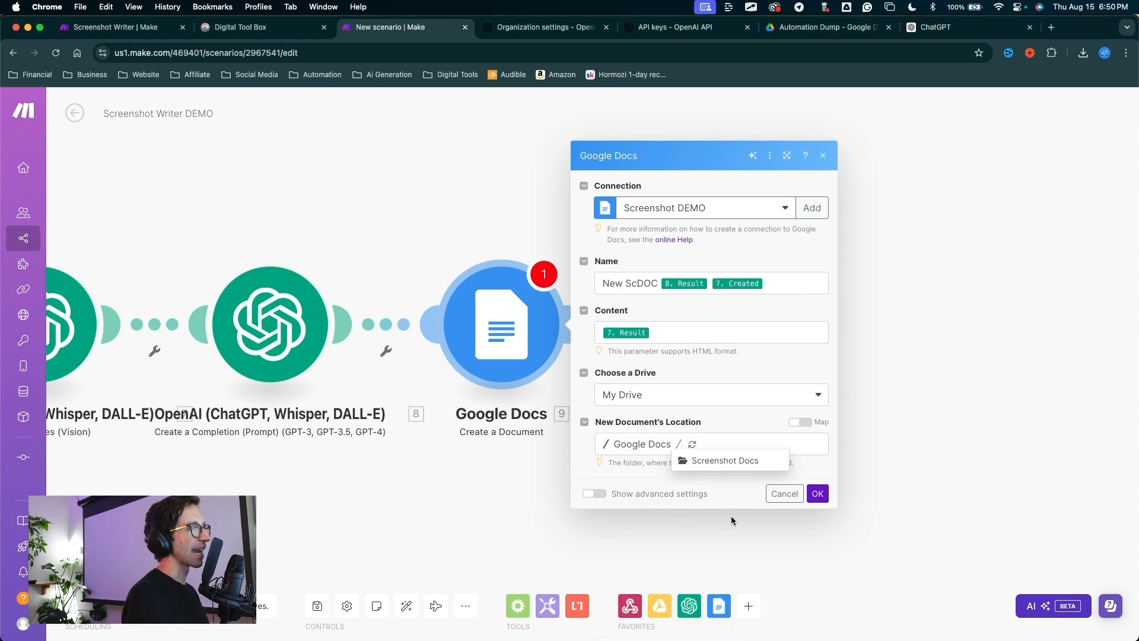
{"action": "left_click", "coordinate": [730, 461]}
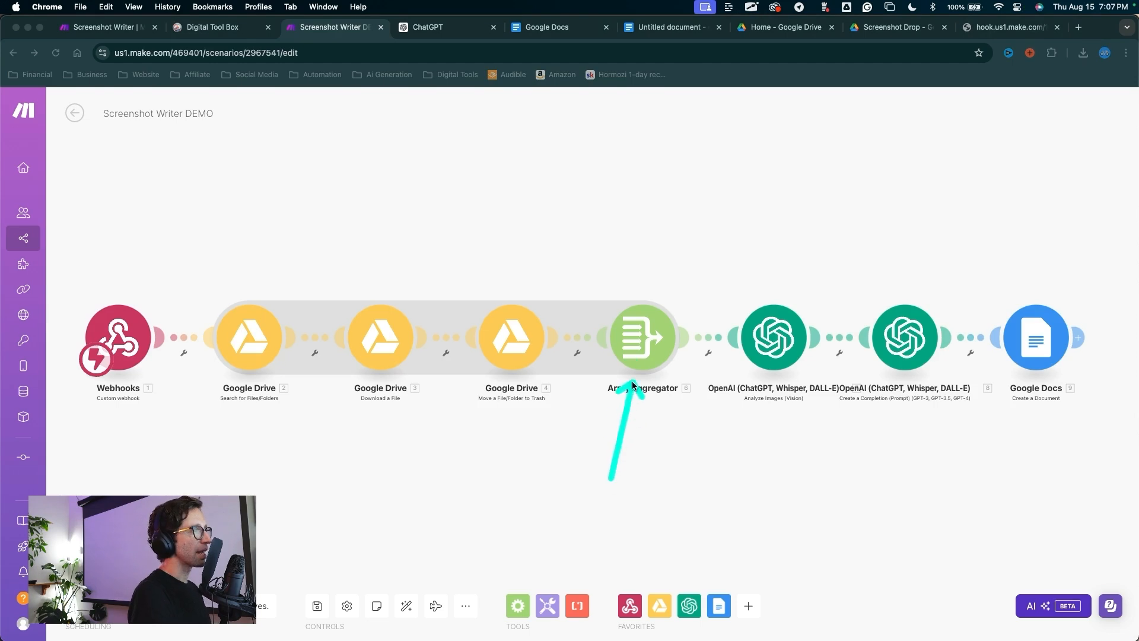
Step: Set the Array aggregator's target structure to OpenAI Analyze Images > Images, specifying each image as Image File
{"action": "left_click", "coordinate": [643, 338]}
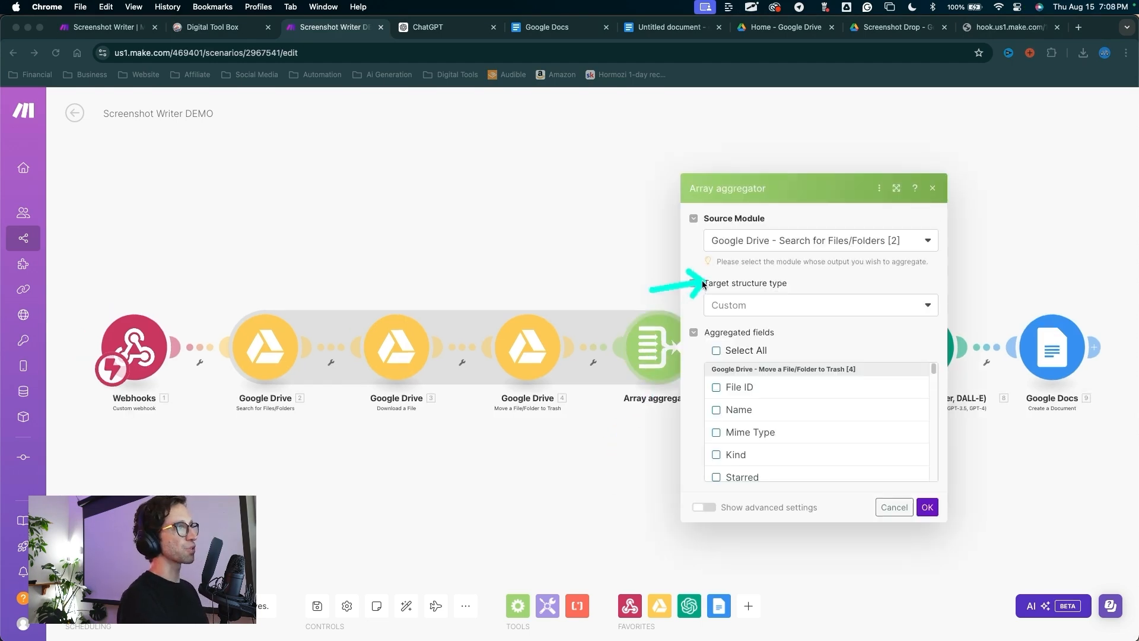
{"action": "left_click", "coordinate": [736, 305]}
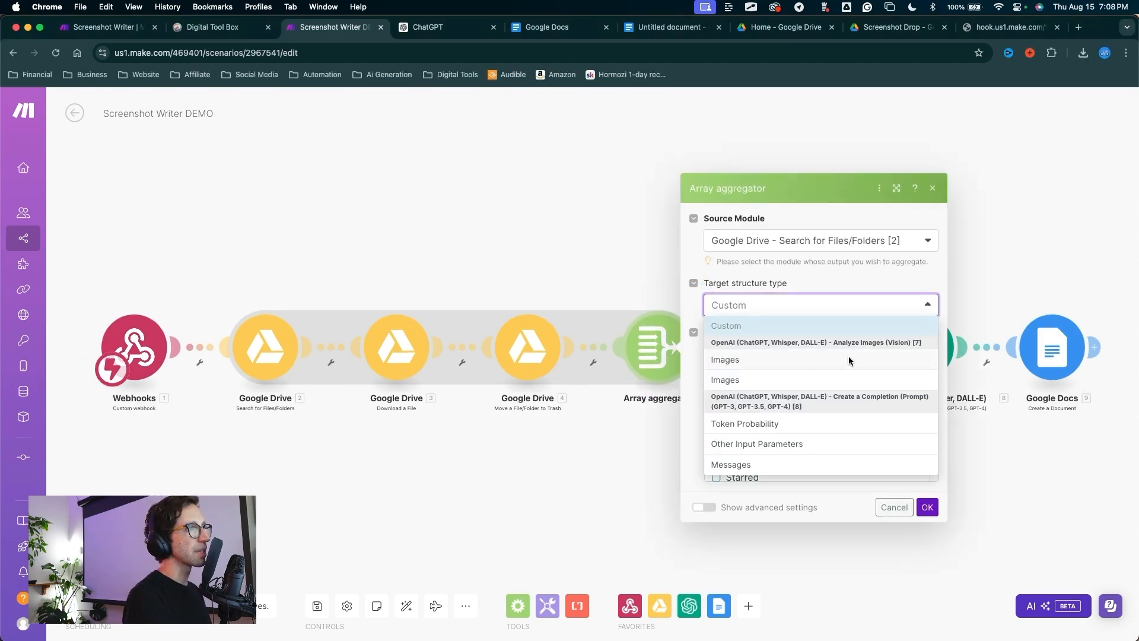
{"action": "left_click", "coordinate": [729, 360]}
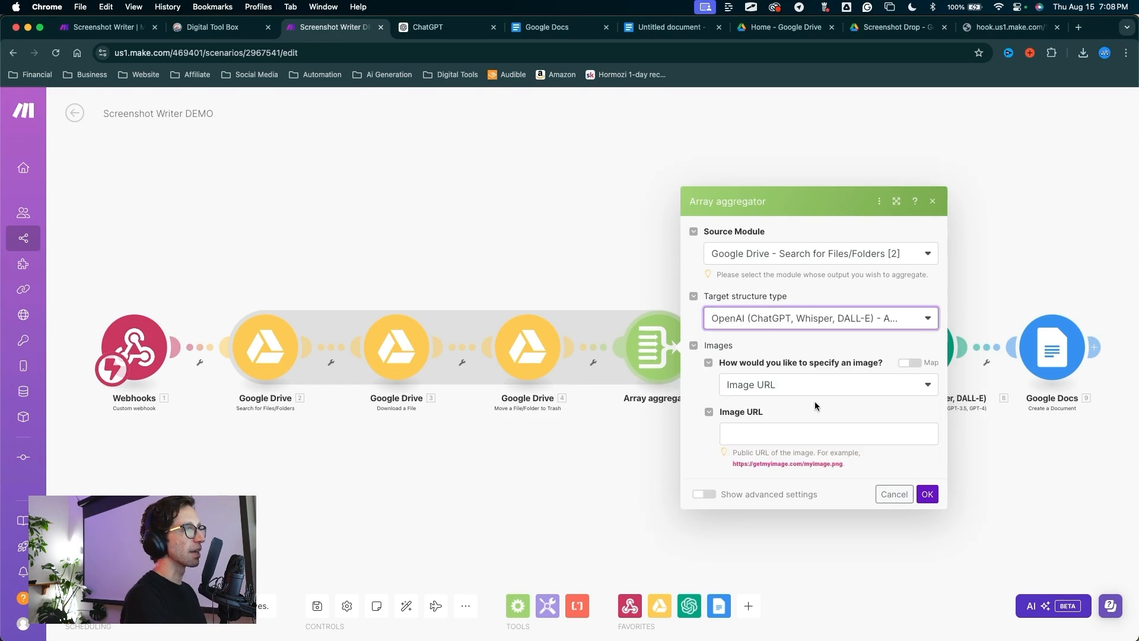
{"action": "left_click", "coordinate": [788, 384]}
{"action": "left_click_drag", "start_coordinate": [788, 332], "coordinate": [756, 381]}
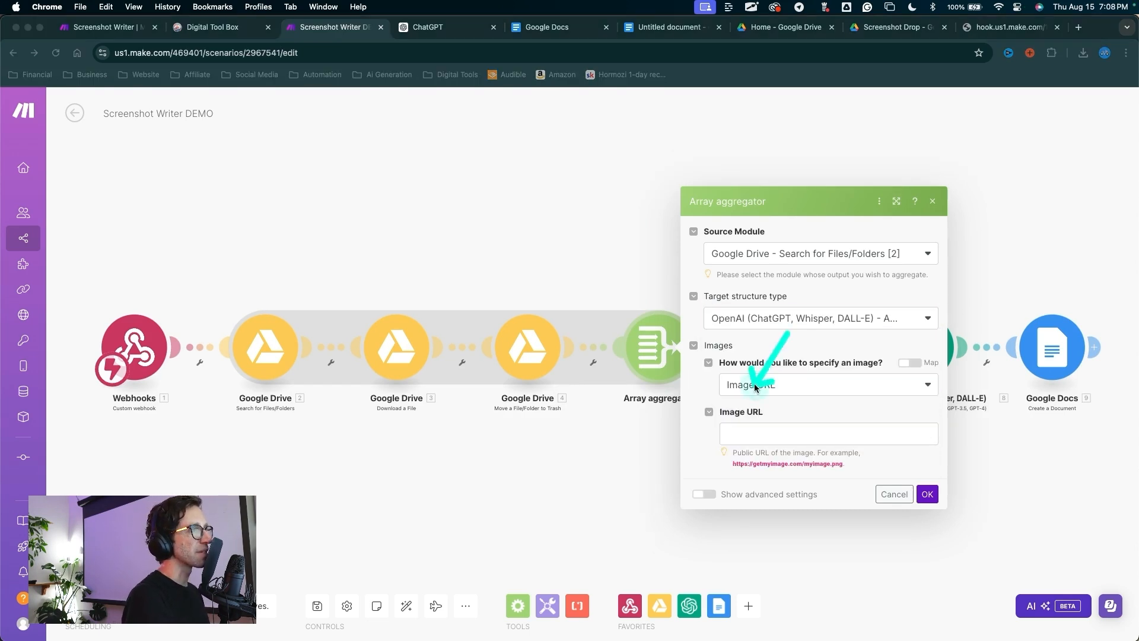
{"action": "left_click", "coordinate": [755, 386]}
{"action": "left_click", "coordinate": [759, 424]}
{"action": "mouse_move", "coordinate": [687, 383]}
{"action": "left_mouse_down"}
{"action": "mouse_move", "coordinate": [731, 416]}
{"action": "mouse_move", "coordinate": [819, 442]}
{"action": "mouse_move", "coordinate": [807, 439]}
{"action": "mouse_move", "coordinate": [843, 432]}
{"action": "mouse_move", "coordinate": [409, 350]}
{"action": "mouse_move", "coordinate": [879, 411]}
{"action": "mouse_move", "coordinate": [927, 492]}
{"action": "left_mouse_up"}
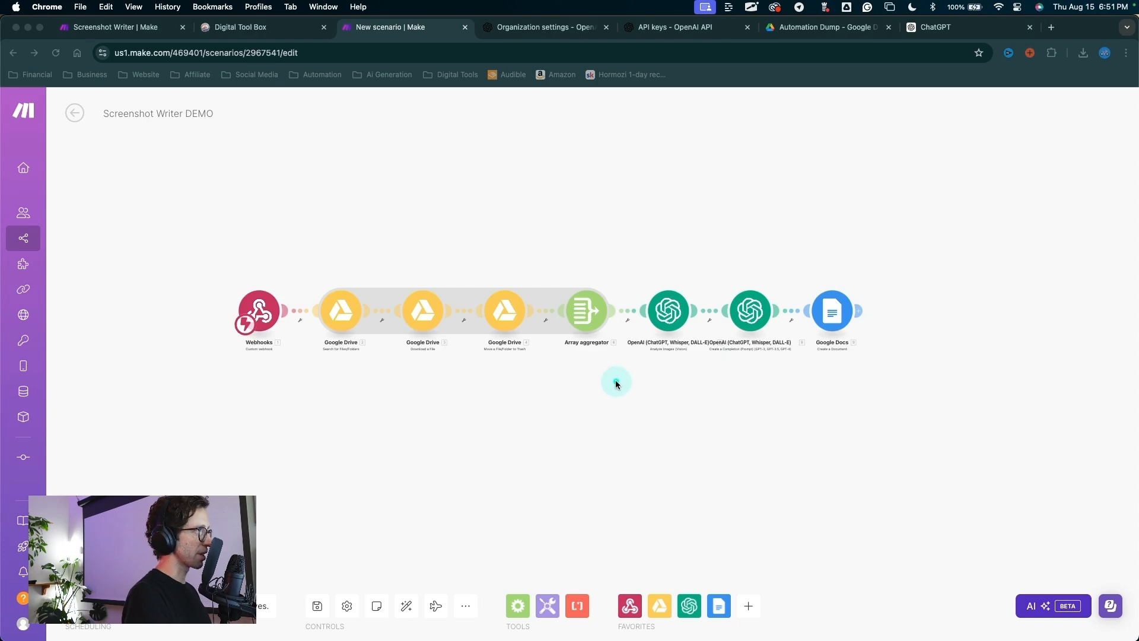
{"action": "mouse_move", "coordinate": [616, 381]}
{"action": "left_mouse_down"}
{"action": "mouse_move", "coordinate": [459, 479]}
{"action": "mouse_move", "coordinate": [318, 587]}
{"action": "mouse_move", "coordinate": [318, 604]}
{"action": "left_mouse_up"}
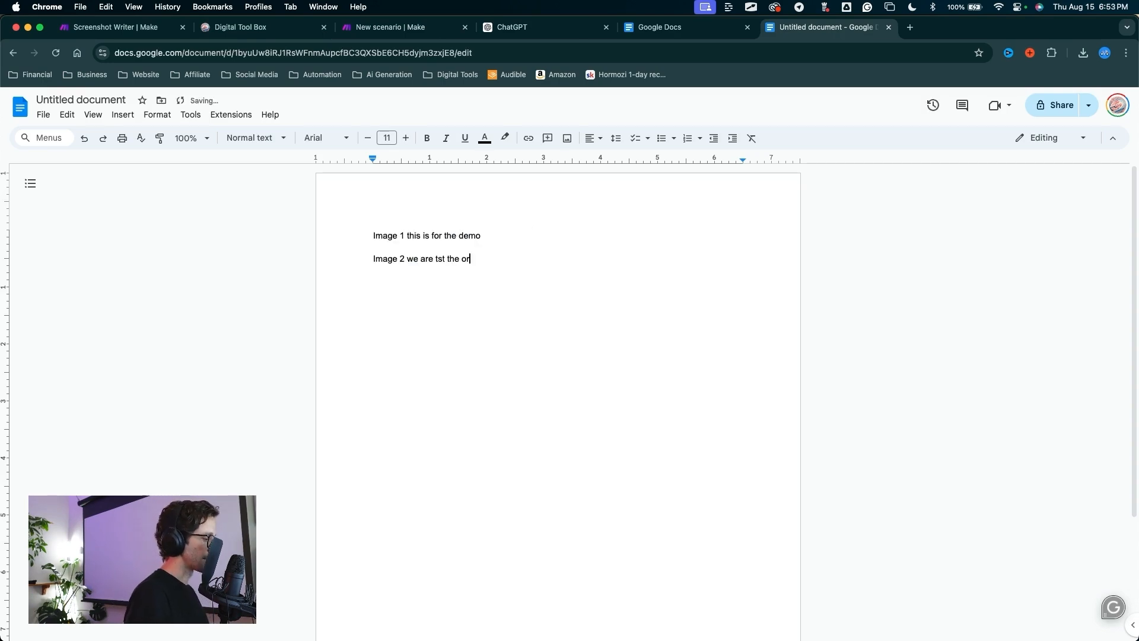
Step: Type the Image 1–3 test lines in the blank doc and screenshot each line separately
{"action": "type", "text": "der"}
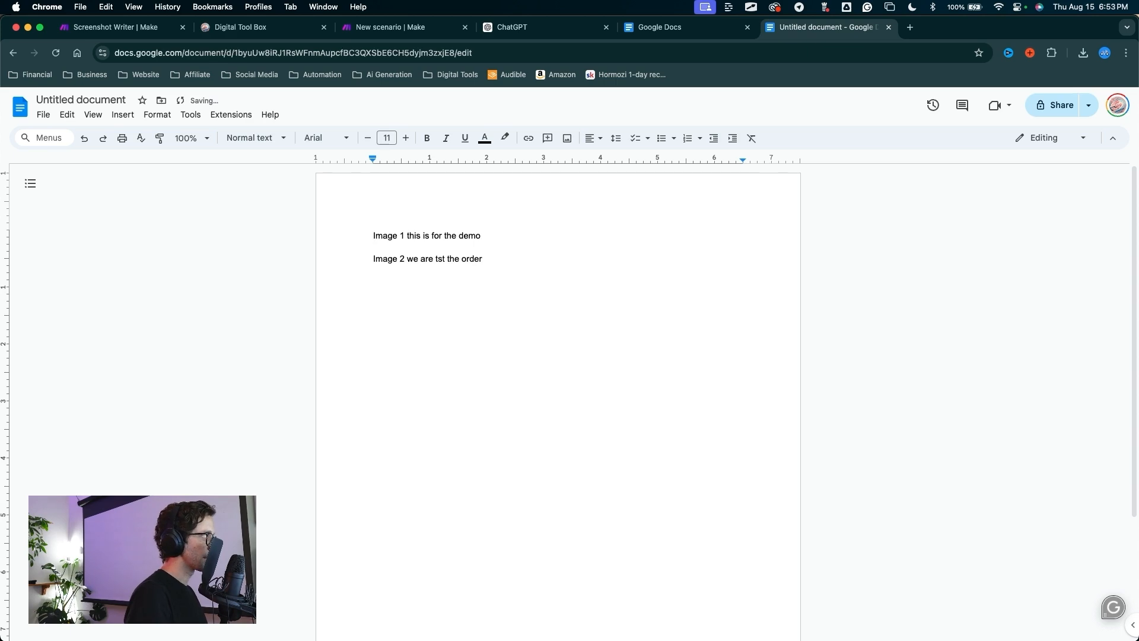
{"action": "type", "text": "of shots"}
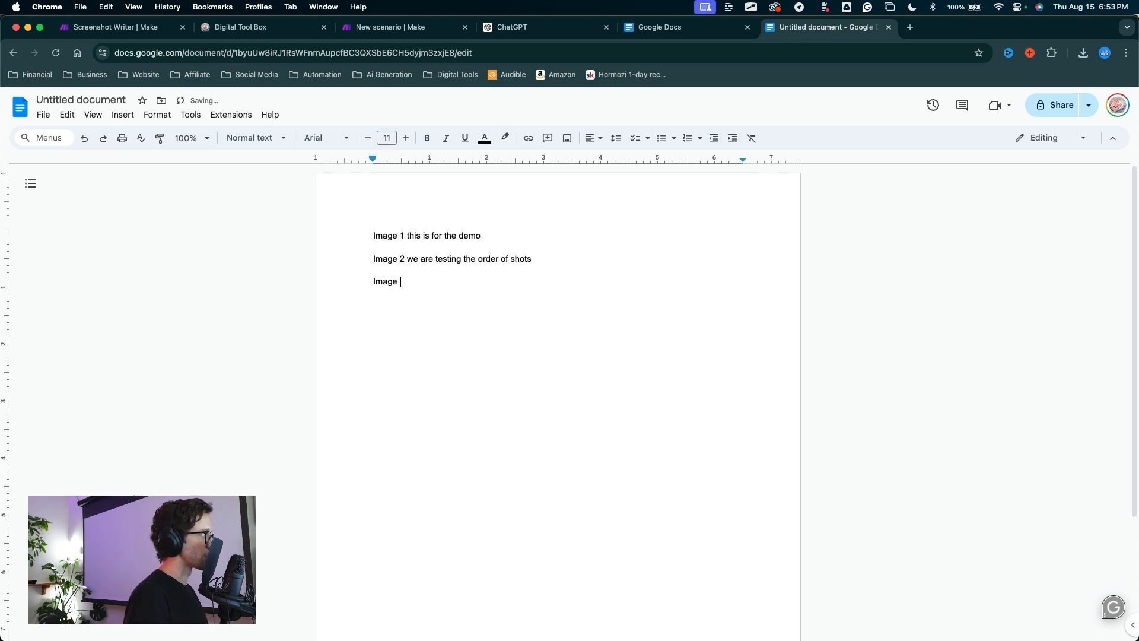
{"action": "type", "text": "This thing works!!!"}
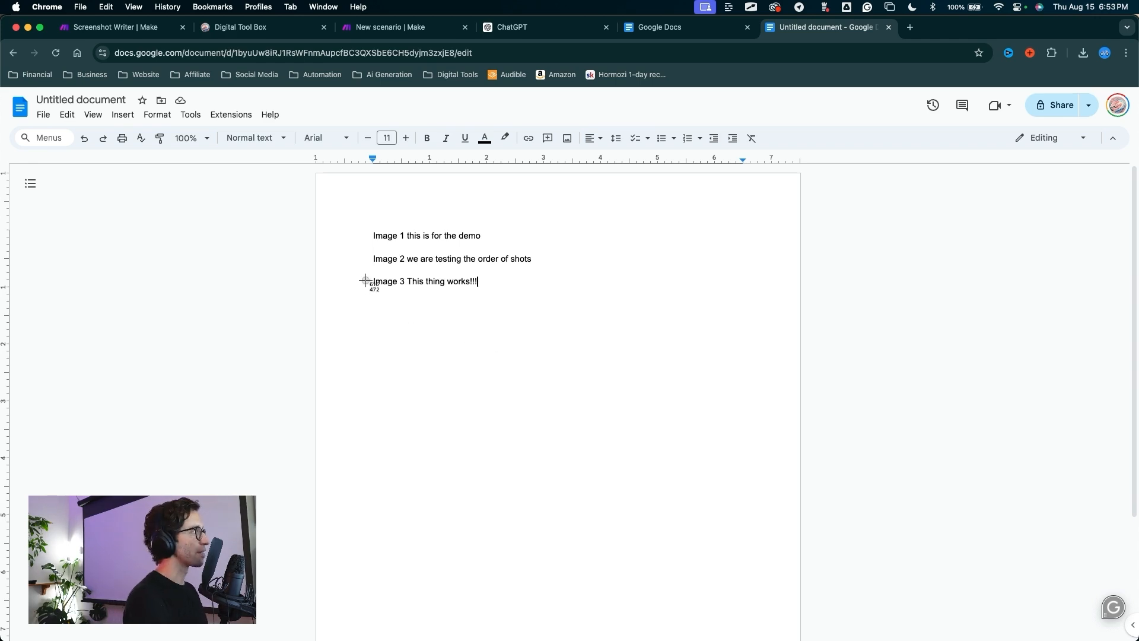
{"action": "left_click_drag", "start_coordinate": [359, 265], "coordinate": [482, 295]}
{"action": "left_click_drag", "start_coordinate": [361, 246], "coordinate": [548, 274]}
{"action": "key", "text": "super+shift+4"}
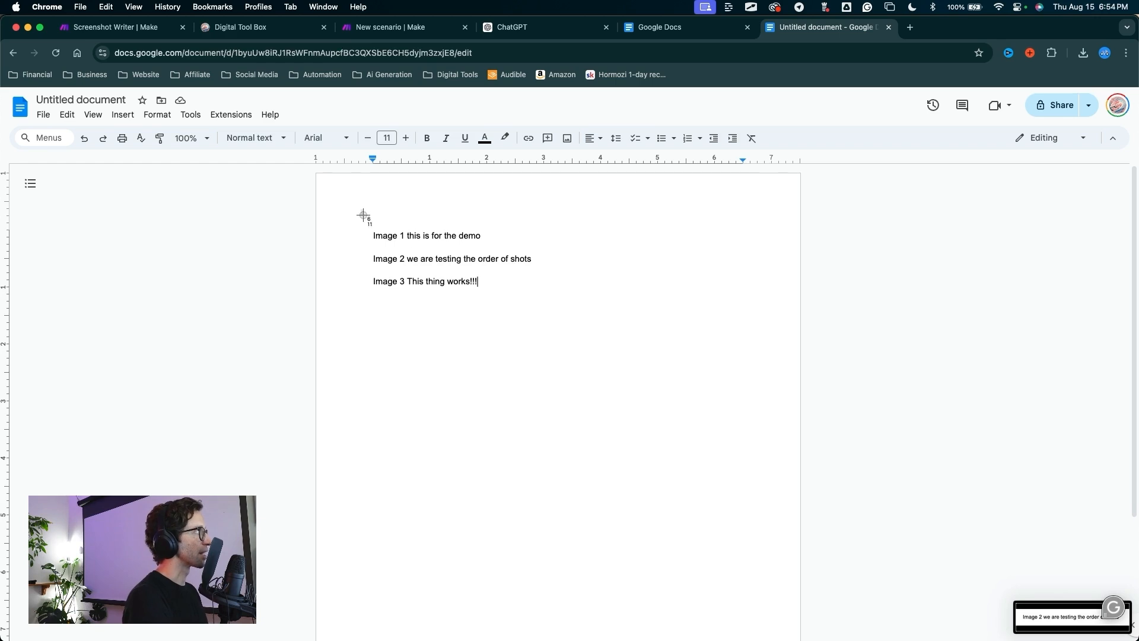
{"action": "left_click_drag", "start_coordinate": [361, 210], "coordinate": [507, 248]}
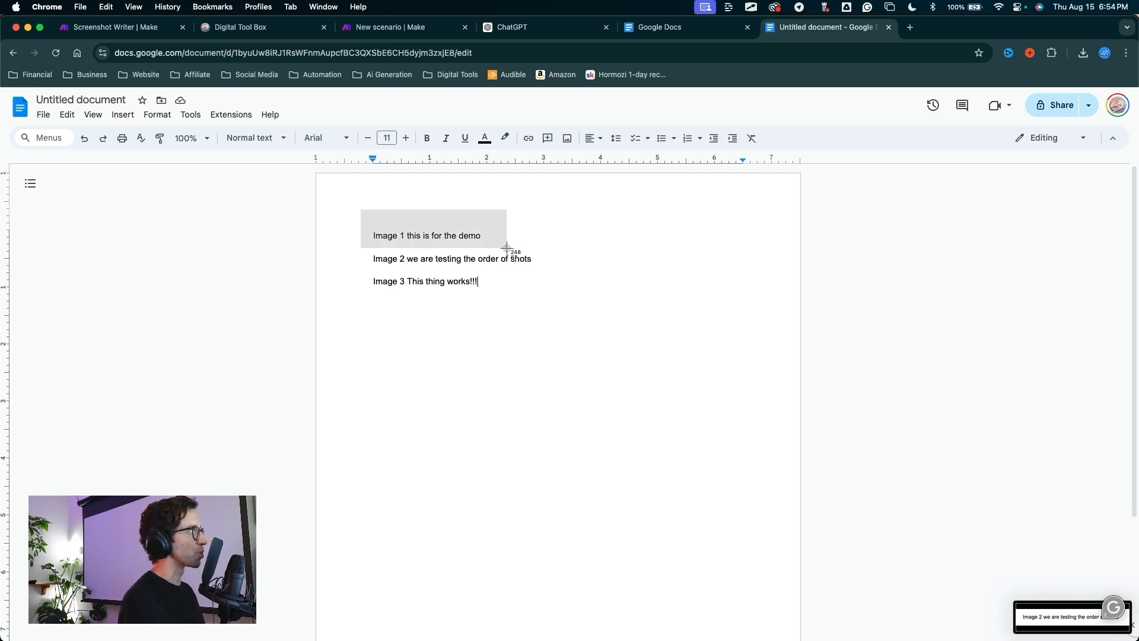
{"action": "left_click_drag", "start_coordinate": [508, 248], "coordinate": [507, 248]}
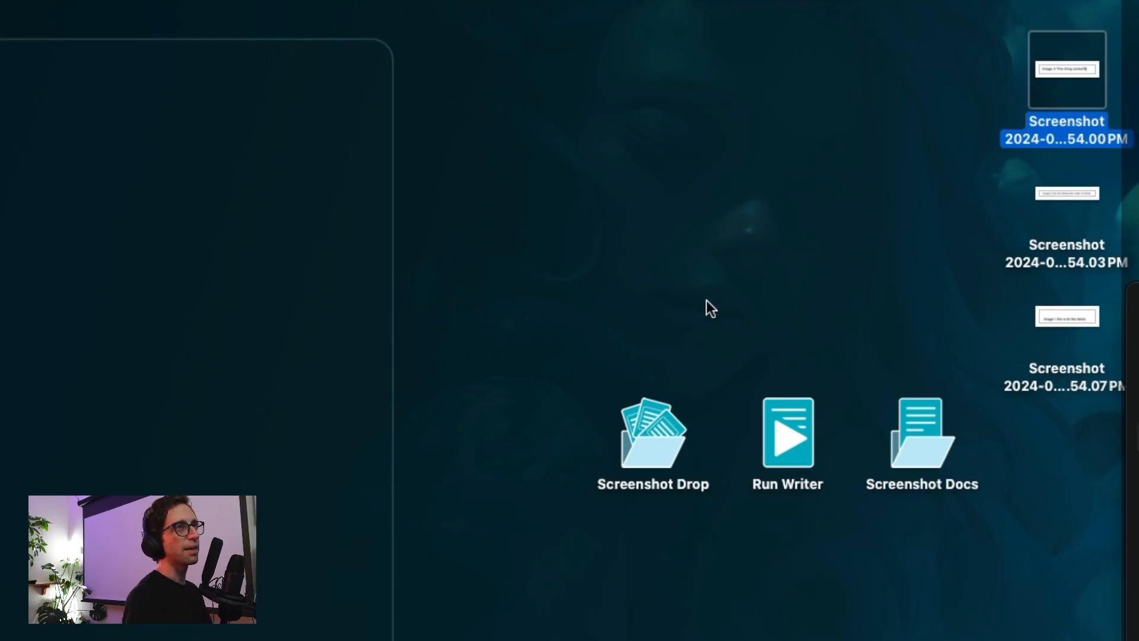
Step: Select the three screenshots on the desktop and shift the desktop icons around
{"action": "mouse_move", "coordinate": [739, 301]}
{"action": "left_mouse_down"}
{"action": "mouse_move", "coordinate": [876, 142]}
{"action": "mouse_move", "coordinate": [1009, 48]}
{"action": "mouse_move", "coordinate": [994, 319]}
{"action": "mouse_move", "coordinate": [957, 96]}
{"action": "mouse_move", "coordinate": [1013, 180]}
{"action": "mouse_move", "coordinate": [1030, 325]}
{"action": "left_mouse_up"}
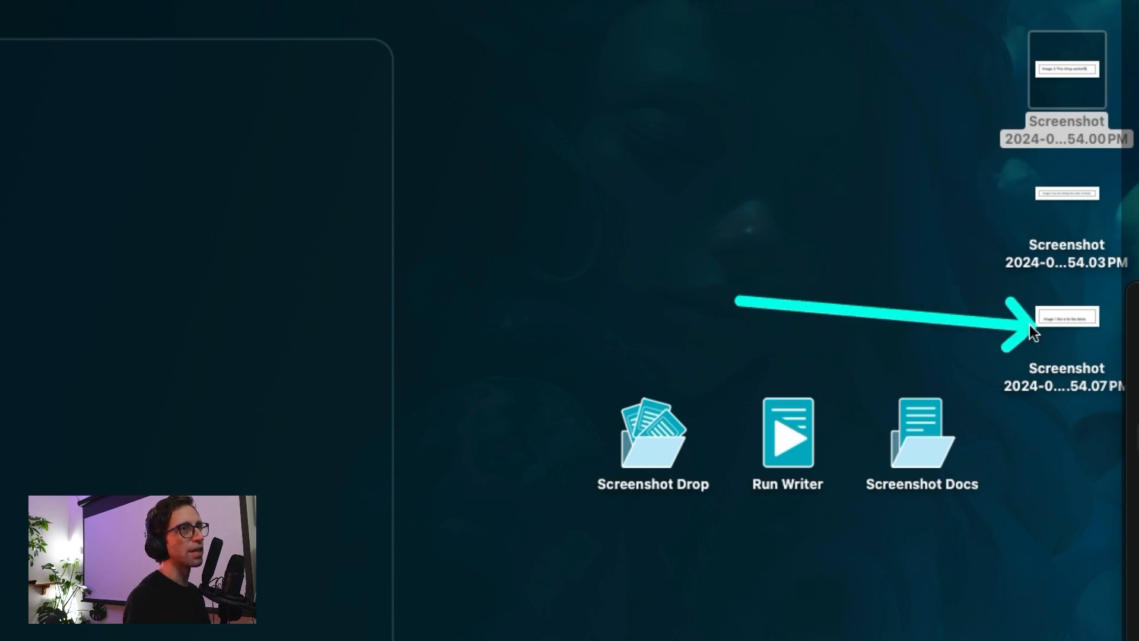
{"action": "left_click_drag", "start_coordinate": [750, 71], "coordinate": [688, 202]}
{"action": "mouse_move", "coordinate": [747, 107]}
{"action": "left_mouse_down"}
{"action": "mouse_move", "coordinate": [642, 391]}
{"action": "mouse_move", "coordinate": [821, 313]}
{"action": "mouse_move", "coordinate": [928, 372]}
{"action": "mouse_move", "coordinate": [994, 343]}
{"action": "mouse_move", "coordinate": [979, 102]}
{"action": "mouse_move", "coordinate": [987, 36]}
{"action": "mouse_move", "coordinate": [1017, 330]}
{"action": "mouse_move", "coordinate": [982, 125]}
{"action": "left_mouse_up"}
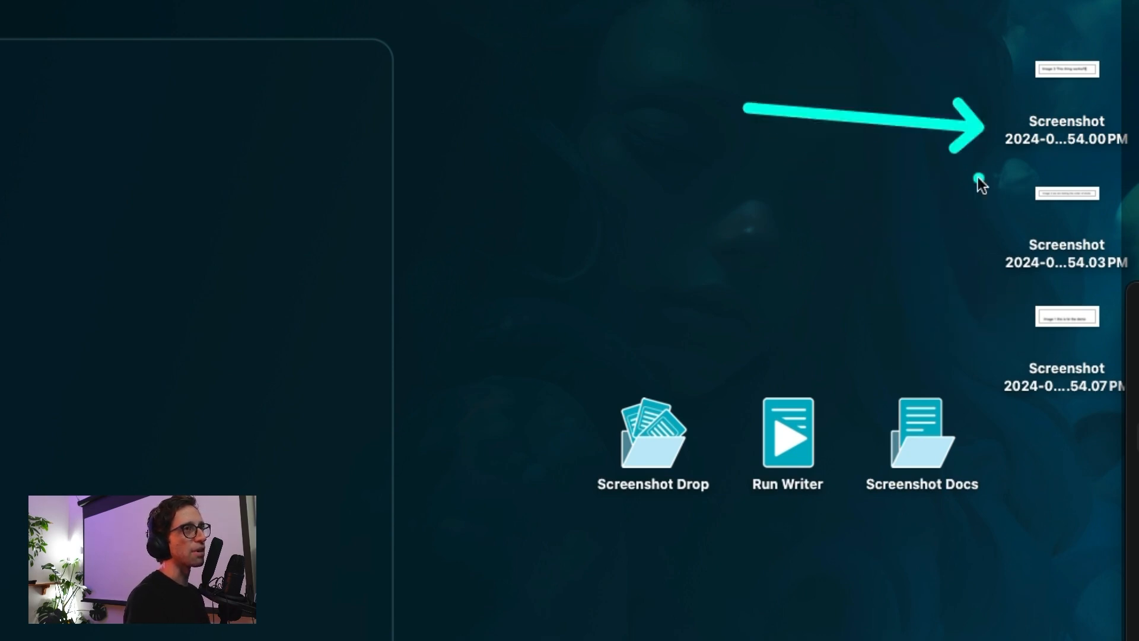
{"action": "mouse_move", "coordinate": [979, 178]}
{"action": "left_mouse_down"}
{"action": "mouse_move", "coordinate": [656, 298]}
{"action": "mouse_move", "coordinate": [653, 363]}
{"action": "left_mouse_up"}
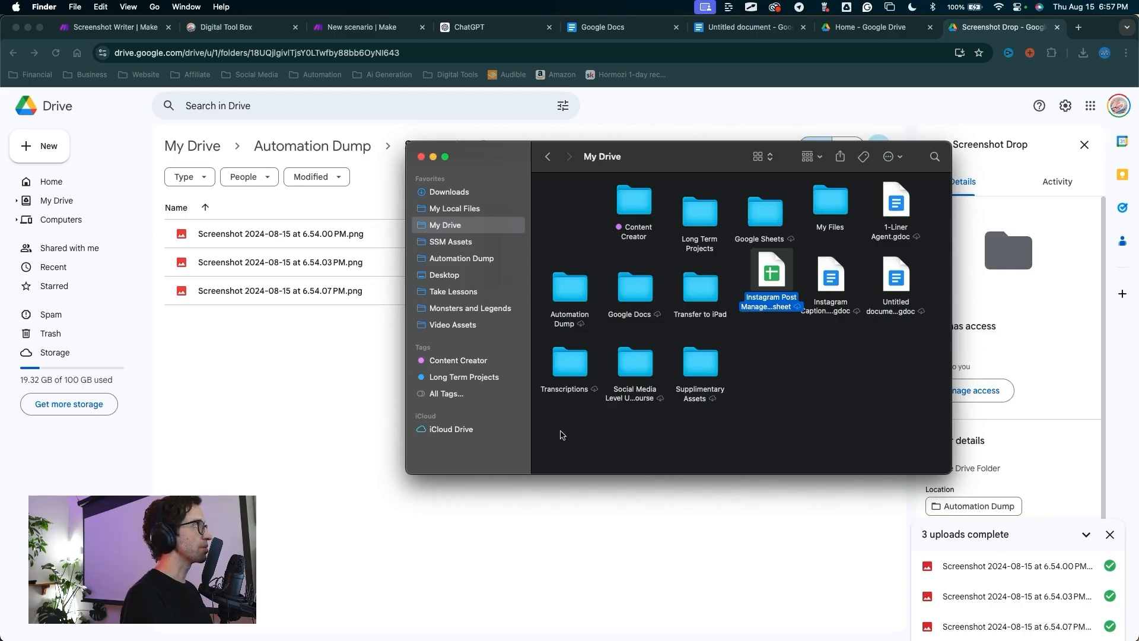
{"action": "mouse_move", "coordinate": [599, 443]}
{"action": "left_mouse_down"}
{"action": "mouse_move", "coordinate": [445, 229]}
{"action": "mouse_move", "coordinate": [498, 224]}
{"action": "mouse_move", "coordinate": [419, 225]}
{"action": "mouse_move", "coordinate": [454, 228]}
{"action": "mouse_move", "coordinate": [597, 166]}
{"action": "mouse_move", "coordinate": [481, 267]}
{"action": "mouse_move", "coordinate": [466, 347]}
{"action": "mouse_move", "coordinate": [442, 249]}
{"action": "left_mouse_up"}
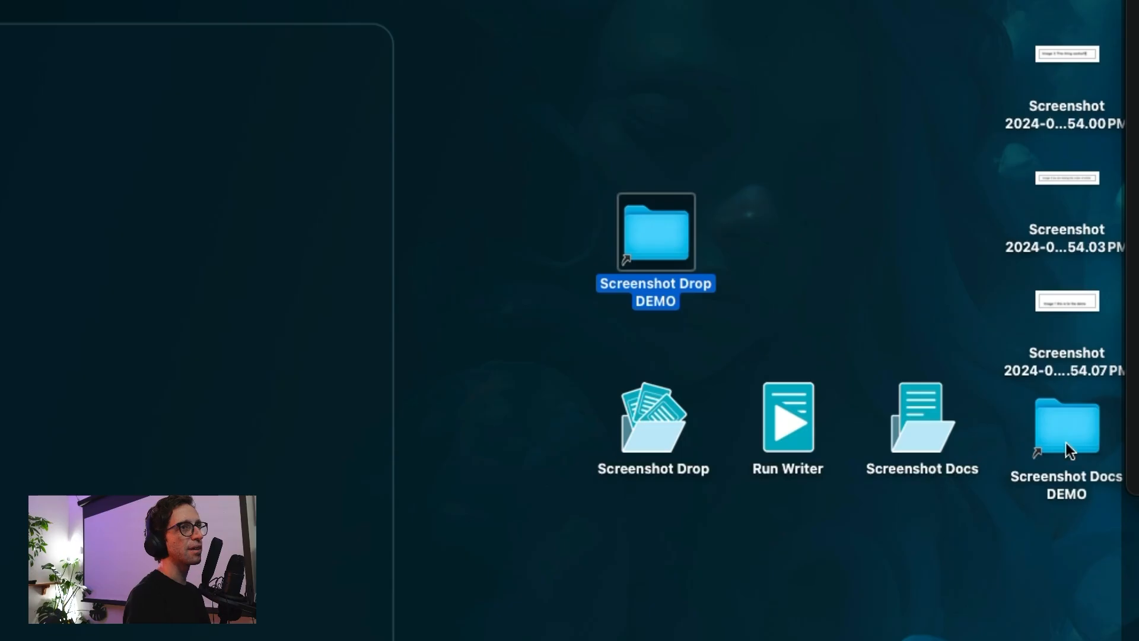
Step: Line up the Screenshot Docs DEMO and Screenshot Drop DEMO folders side by side above the other icons
{"action": "left_click_drag", "start_coordinate": [1066, 443], "coordinate": [883, 254]}
{"action": "left_click", "coordinate": [672, 251]}
{"action": "left_click_drag", "start_coordinate": [673, 251], "coordinate": [784, 253]}
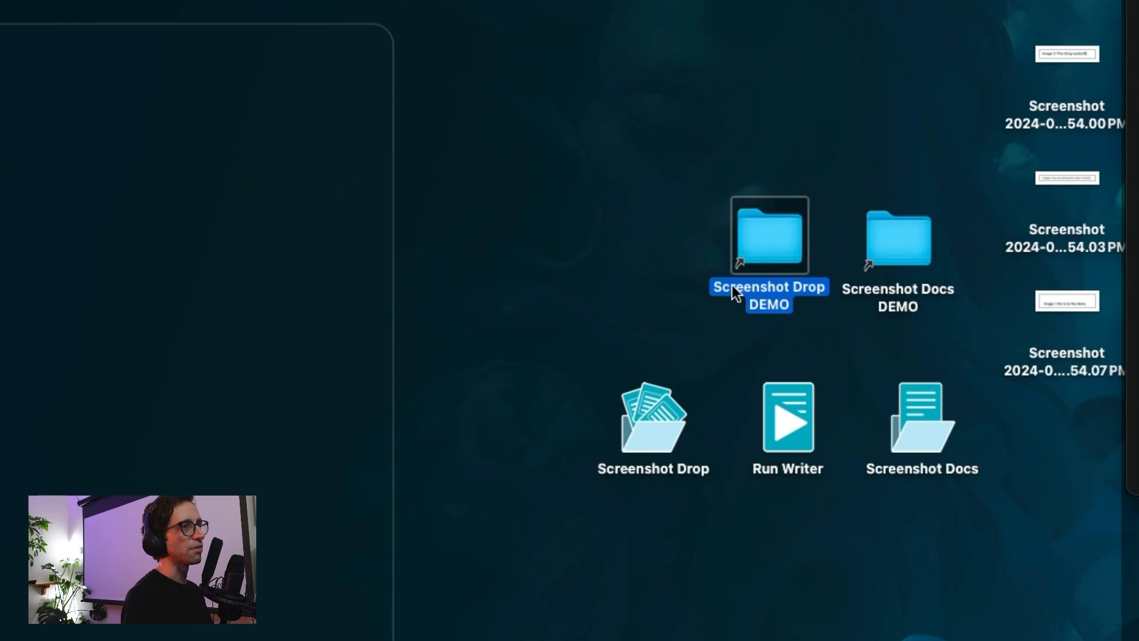
{"action": "left_click_drag", "start_coordinate": [762, 254], "coordinate": [648, 245]}
{"action": "mouse_move", "coordinate": [904, 240]}
{"action": "left_mouse_down"}
{"action": "mouse_move", "coordinate": [912, 184]}
{"action": "mouse_move", "coordinate": [921, 240]}
{"action": "left_mouse_up"}
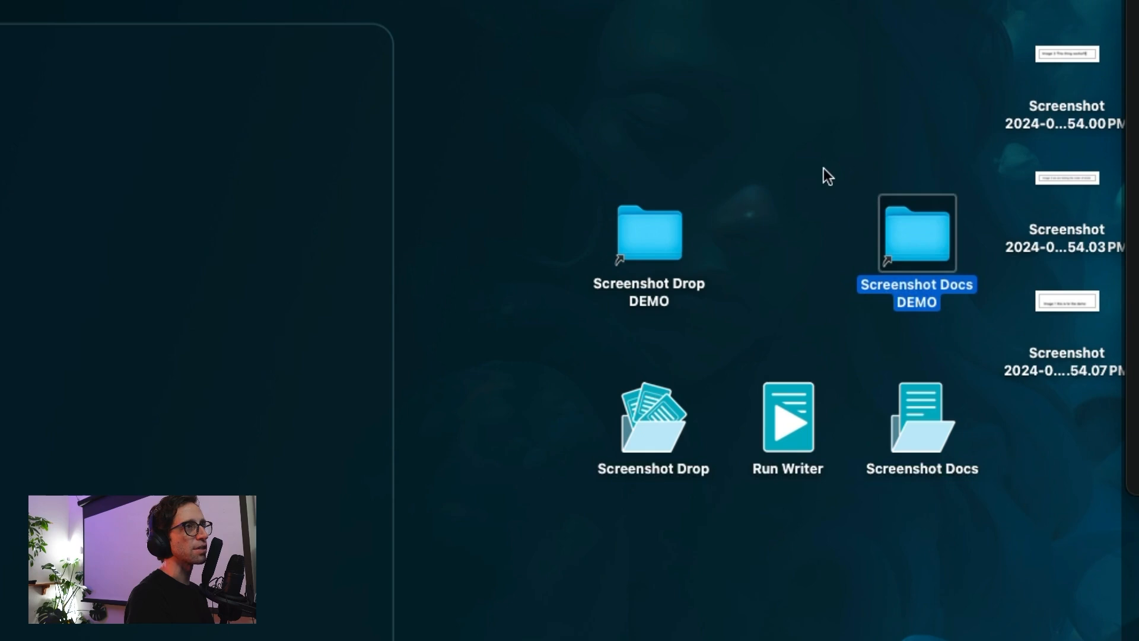
{"action": "left_click", "coordinate": [782, 184]}
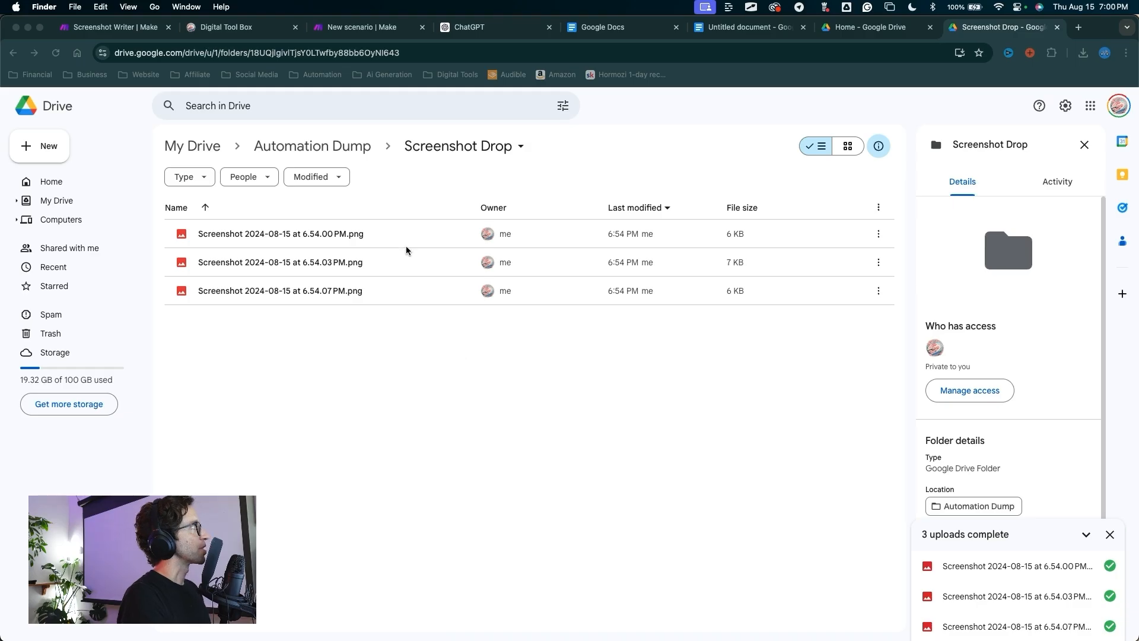
Step: Copy the Screenshot Writer webhook address and load it in a new Chrome tab to get Accepted
{"action": "left_click", "coordinate": [127, 31]}
{"action": "left_click", "coordinate": [144, 352]}
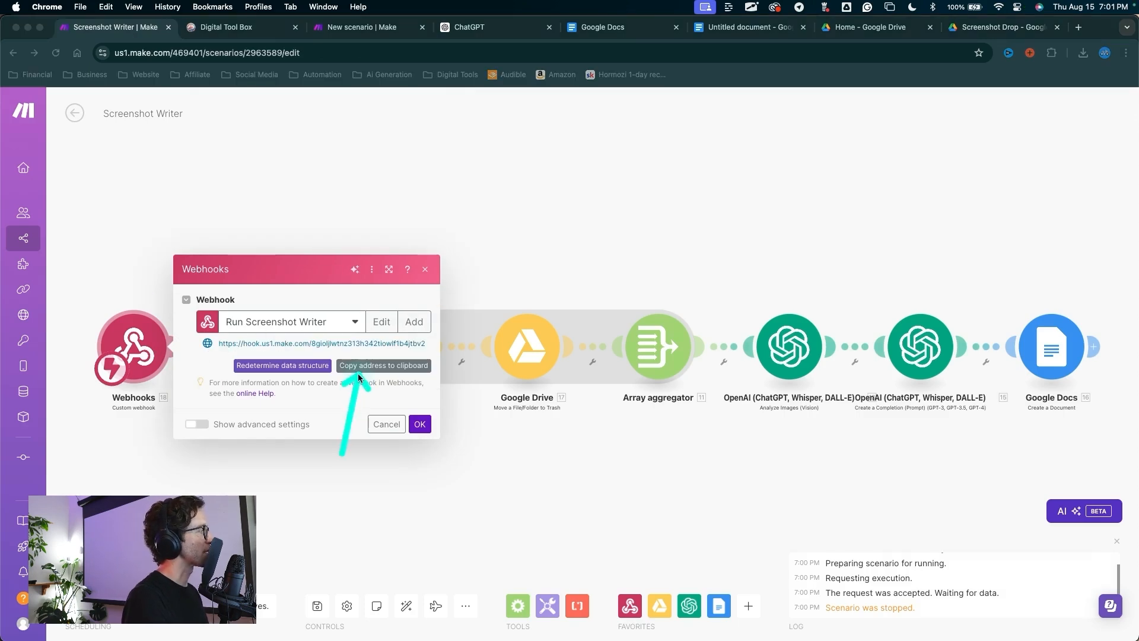
{"action": "key", "text": "super+t"}
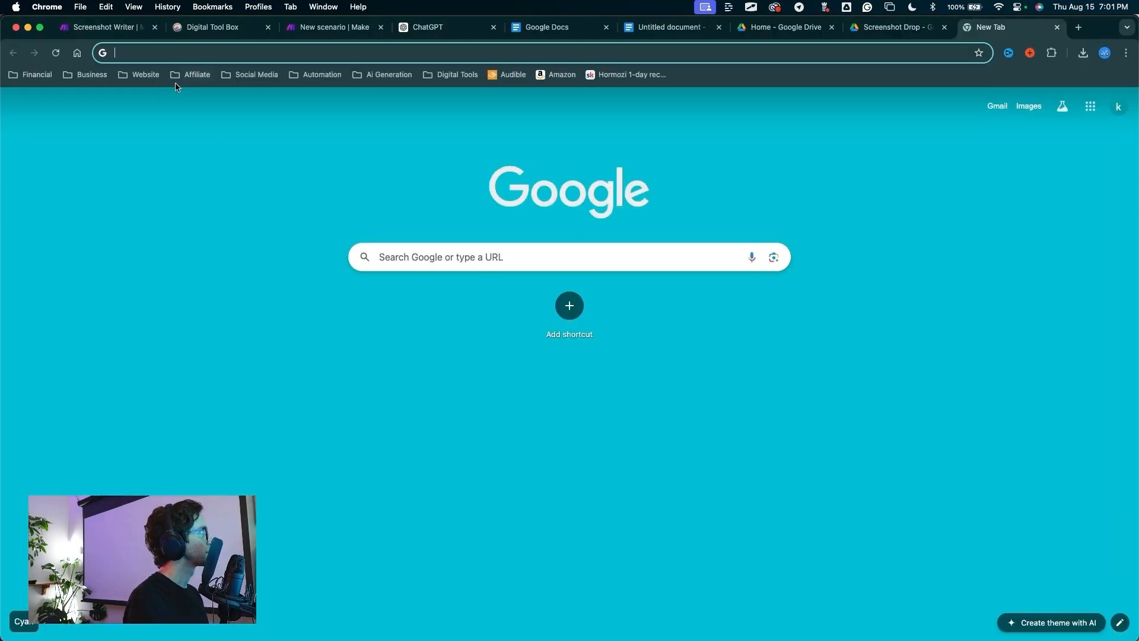
{"action": "left_click", "coordinate": [152, 59]}
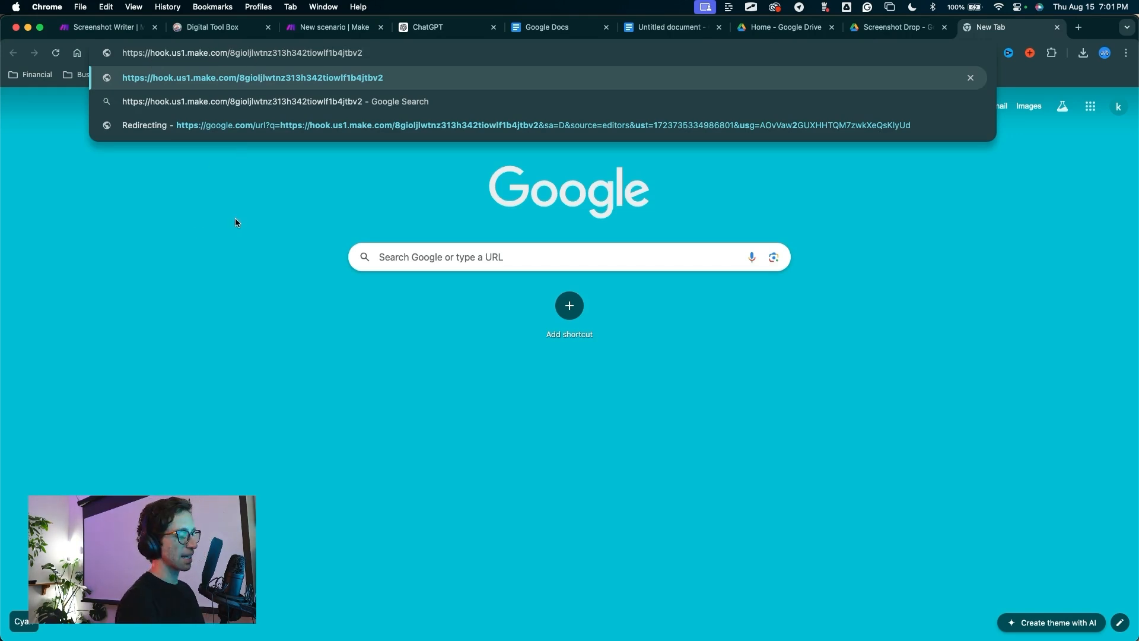
{"action": "key", "text": "Return"}
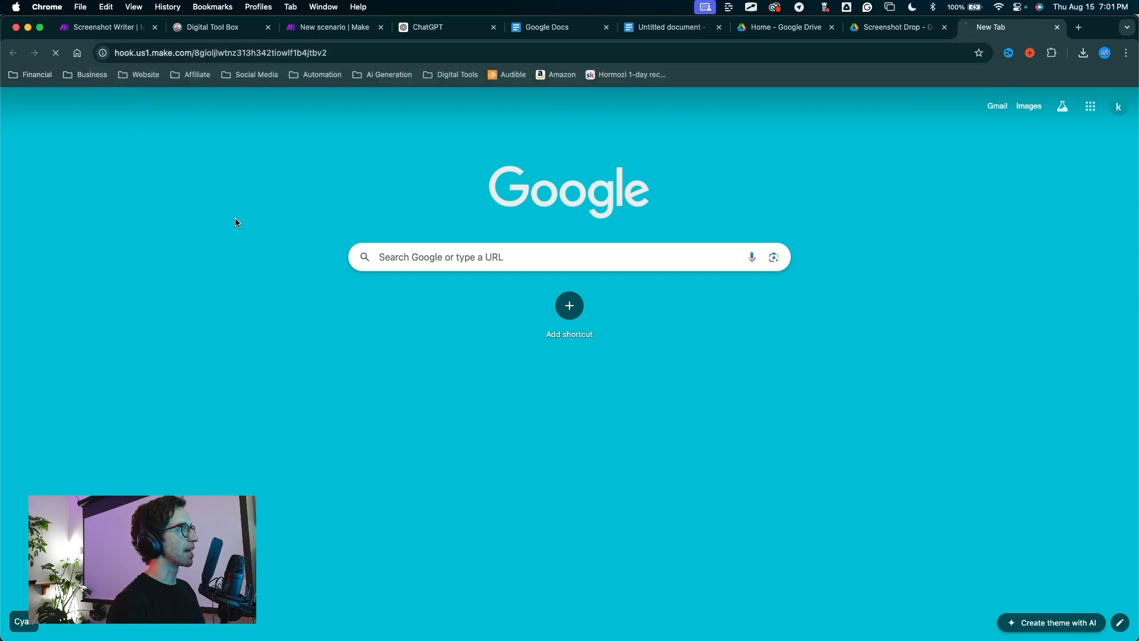
Step: Drag the webhook URL onto the desktop as a link file
{"action": "left_click_drag", "start_coordinate": [213, 159], "coordinate": [52, 100]}
{"action": "key", "text": "Escape"}
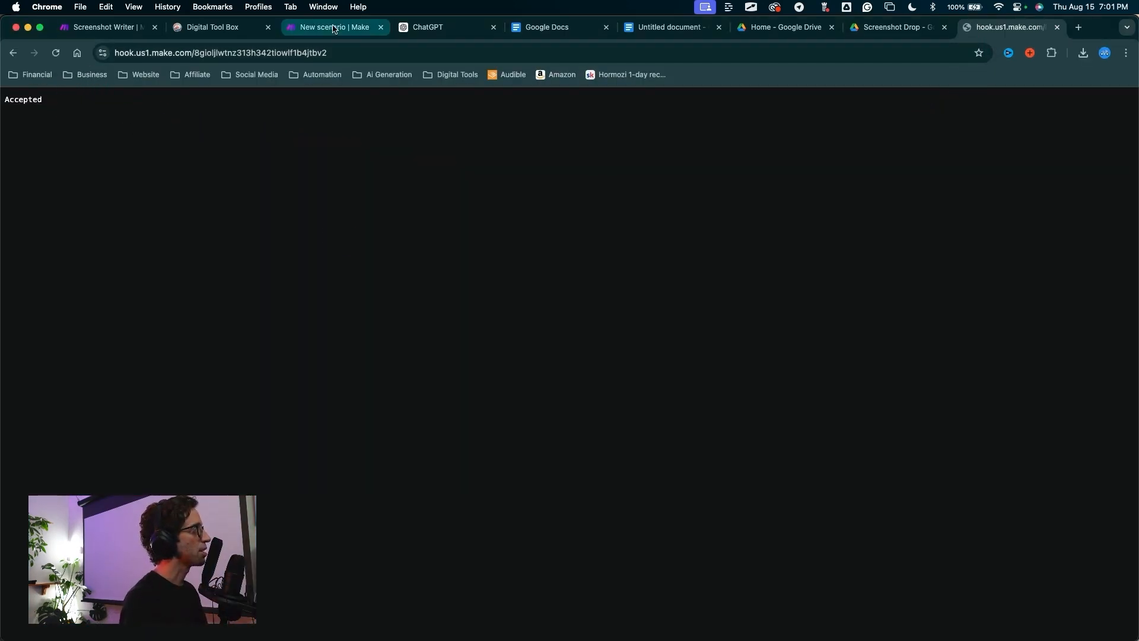
{"action": "mouse_move", "coordinate": [339, 238]}
{"action": "left_mouse_down"}
{"action": "mouse_move", "coordinate": [247, 83]}
{"action": "mouse_move", "coordinate": [131, 68]}
{"action": "mouse_move", "coordinate": [122, 51]}
{"action": "mouse_move", "coordinate": [322, 45]}
{"action": "mouse_move", "coordinate": [319, 58]}
{"action": "mouse_move", "coordinate": [191, 56]}
{"action": "mouse_move", "coordinate": [275, 64]}
{"action": "mouse_move", "coordinate": [115, 45]}
{"action": "mouse_move", "coordinate": [280, 69]}
{"action": "mouse_move", "coordinate": [273, 123]}
{"action": "left_mouse_up"}
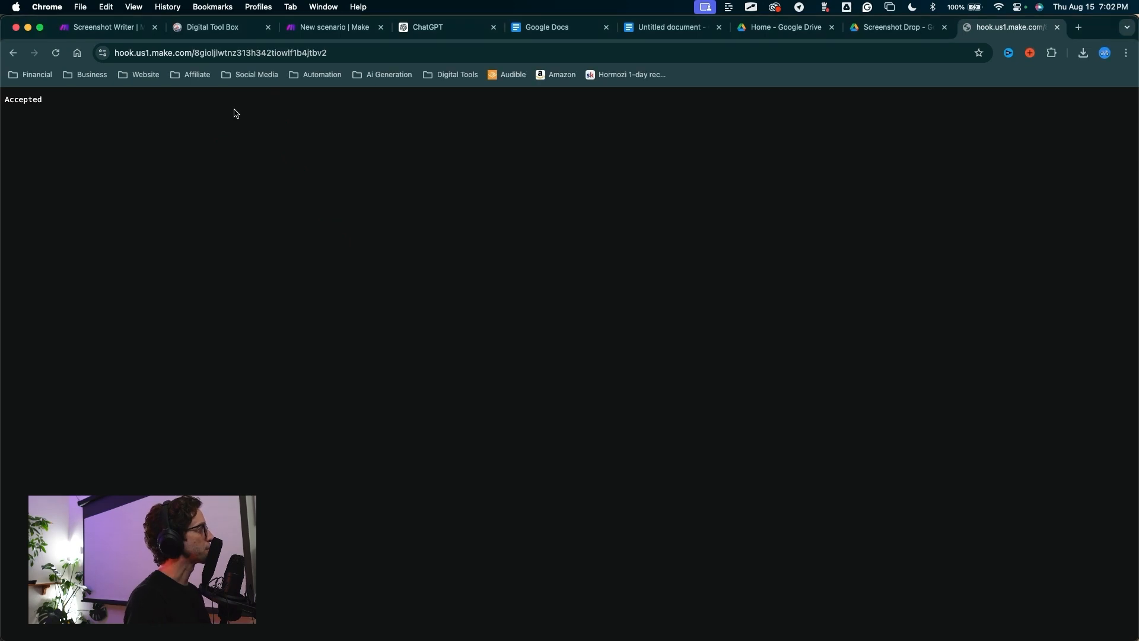
{"action": "mouse_move", "coordinate": [102, 53]}
{"action": "left_mouse_down"}
{"action": "mouse_move", "coordinate": [777, 344]}
{"action": "mouse_move", "coordinate": [770, 132]}
{"action": "mouse_move", "coordinate": [789, 126]}
{"action": "mouse_move", "coordinate": [787, 275]}
{"action": "mouse_move", "coordinate": [782, 242]}
{"action": "left_mouse_up"}
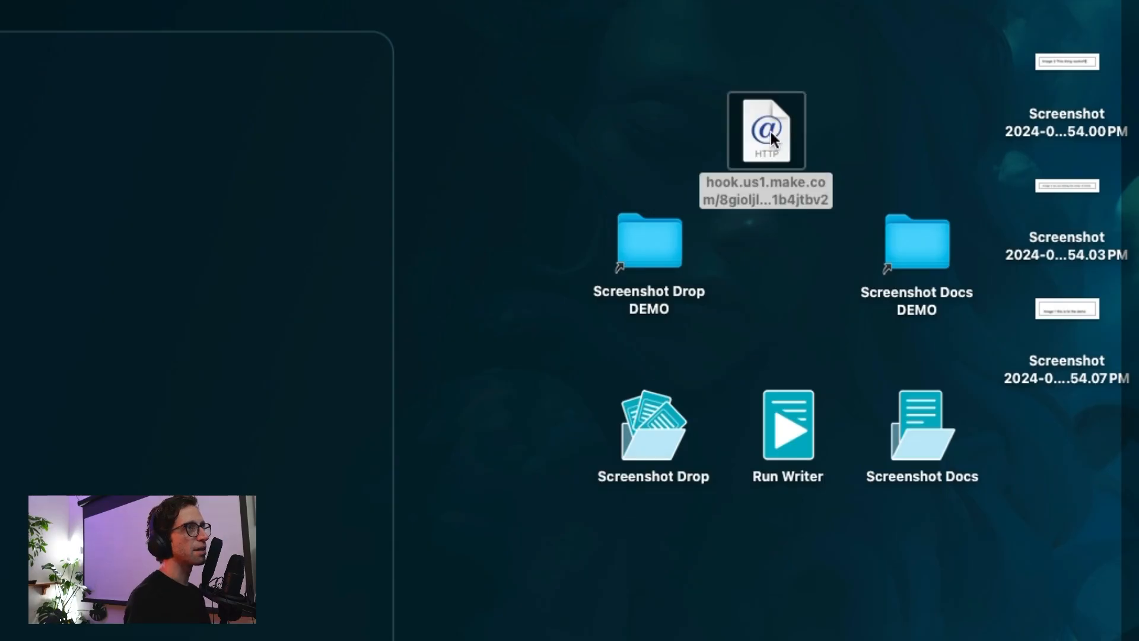
{"action": "left_click_drag", "start_coordinate": [782, 3], "coordinate": [778, 181]}
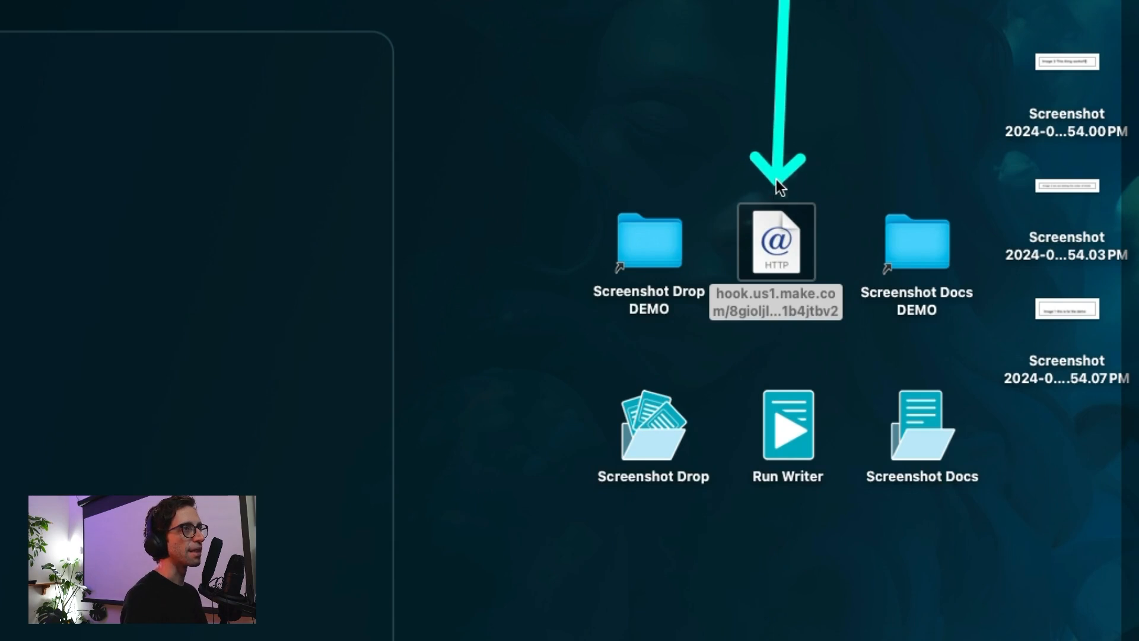
Step: Move the three desktop screenshots into the Screenshot Drop DEMO folder
{"action": "mouse_move", "coordinate": [778, 22]}
{"action": "left_mouse_down"}
{"action": "mouse_move", "coordinate": [775, 203]}
{"action": "mouse_move", "coordinate": [778, 173]}
{"action": "left_mouse_up"}
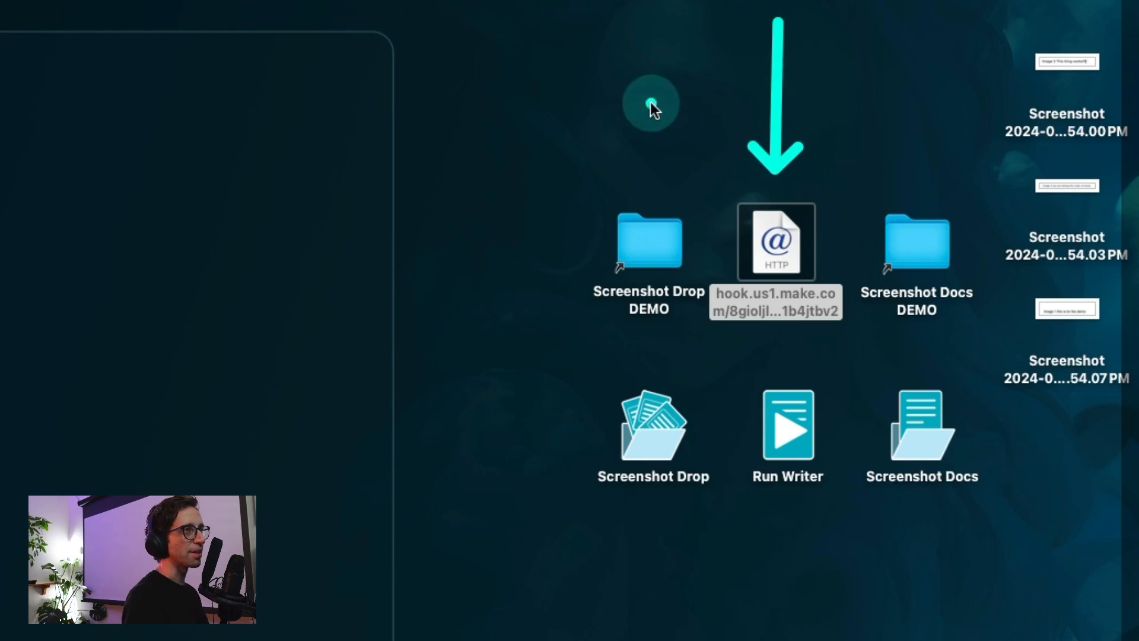
{"action": "key", "text": "Escape"}
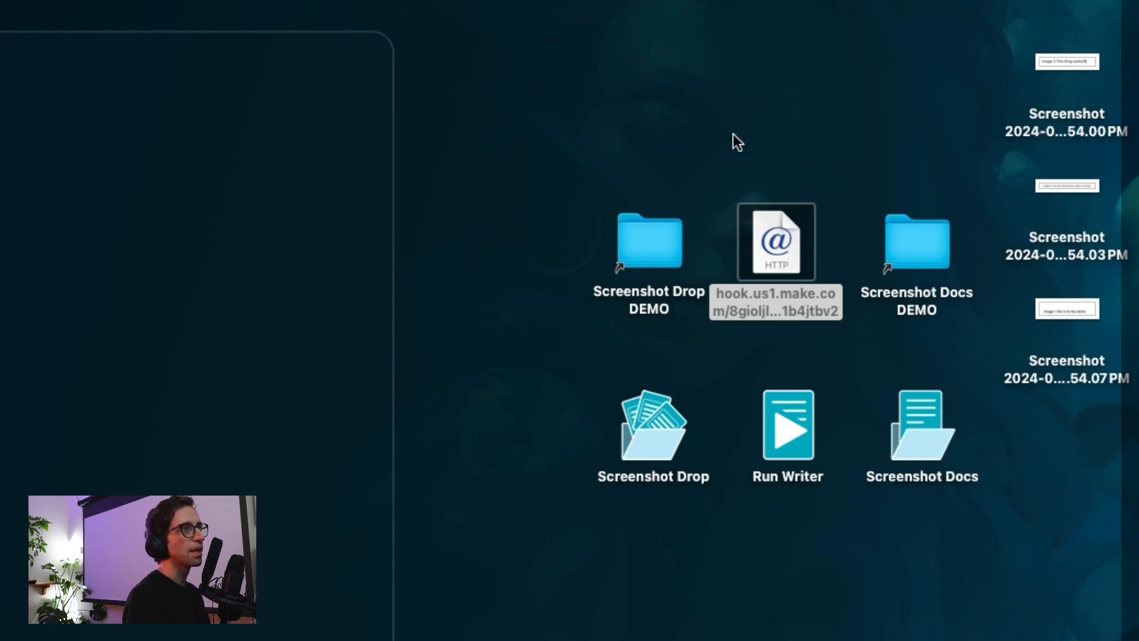
{"action": "key", "text": "ctrl+a"}
{"action": "mouse_move", "coordinate": [717, 2]}
{"action": "left_mouse_down"}
{"action": "mouse_move", "coordinate": [653, 207]}
{"action": "mouse_move", "coordinate": [720, 56]}
{"action": "mouse_move", "coordinate": [753, 66]}
{"action": "mouse_move", "coordinate": [901, 211]}
{"action": "mouse_move", "coordinate": [772, 125]}
{"action": "left_mouse_up"}
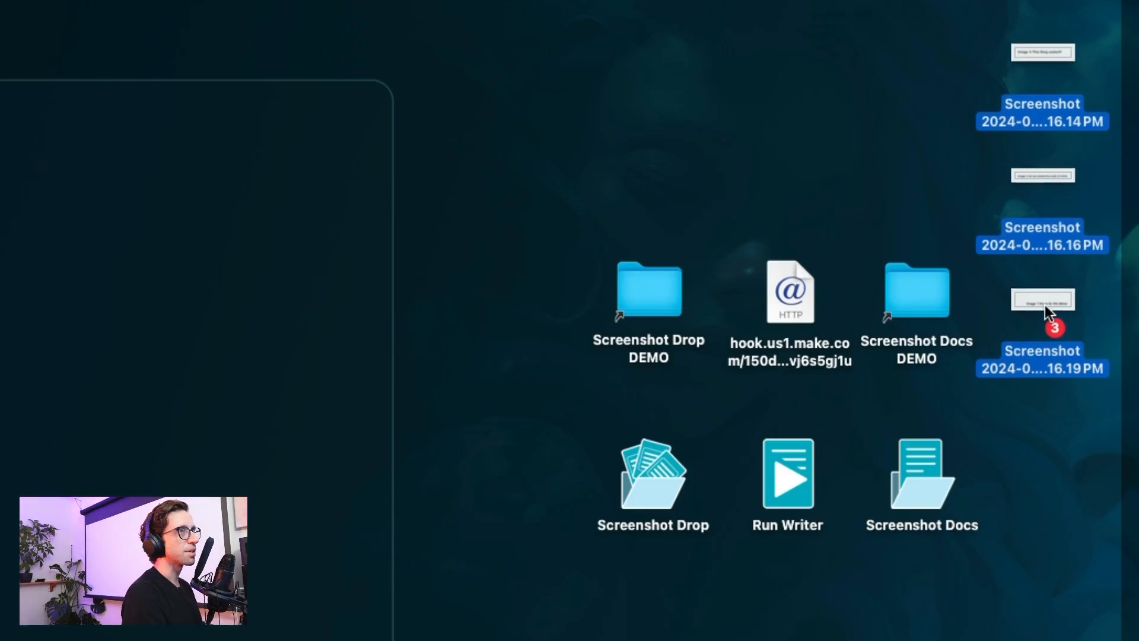
{"action": "left_click_drag", "start_coordinate": [1044, 305], "coordinate": [652, 294]}
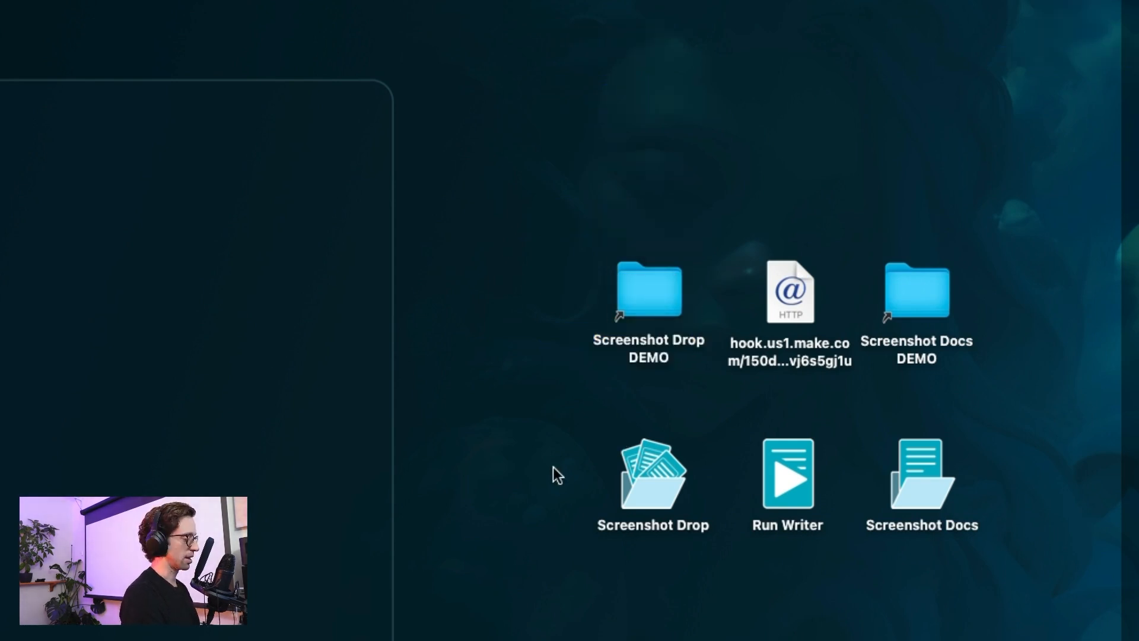
{"action": "left_click_drag", "start_coordinate": [540, 478], "coordinate": [646, 299]}
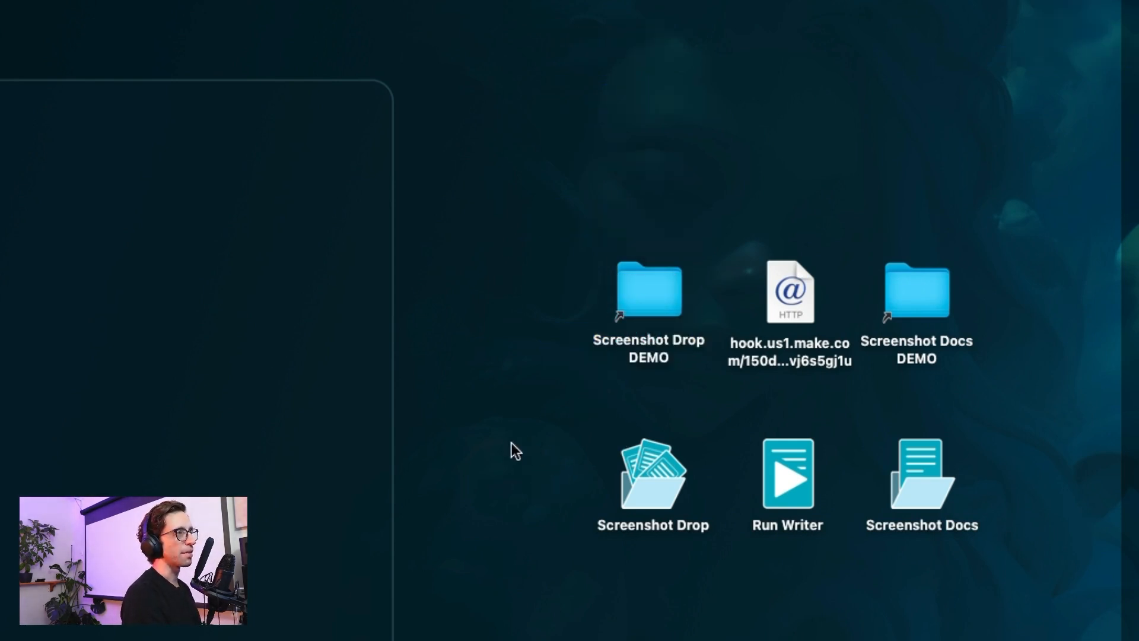
{"action": "mouse_move", "coordinate": [512, 445]}
{"action": "left_mouse_down"}
{"action": "mouse_move", "coordinate": [623, 327]}
{"action": "mouse_move", "coordinate": [639, 280]}
{"action": "mouse_move", "coordinate": [644, 295]}
{"action": "mouse_move", "coordinate": [608, 307]}
{"action": "left_mouse_up"}
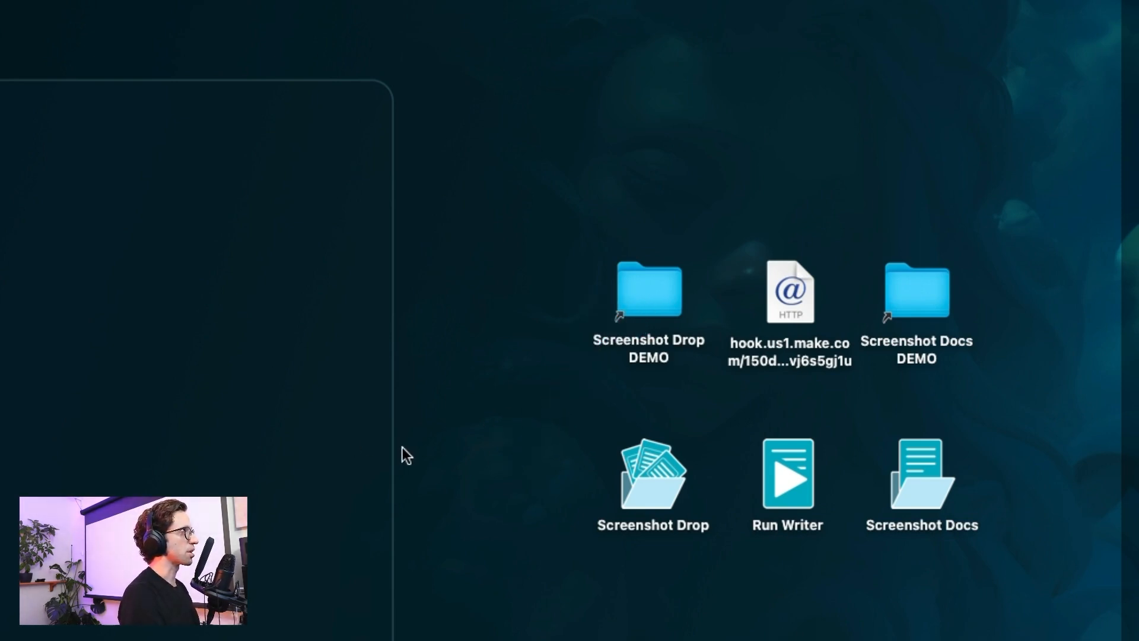
{"action": "mouse_move", "coordinate": [708, 49]}
{"action": "left_mouse_down"}
{"action": "mouse_move", "coordinate": [777, 220]}
{"action": "mouse_move", "coordinate": [783, 263]}
{"action": "mouse_move", "coordinate": [768, 255]}
{"action": "mouse_move", "coordinate": [771, 272]}
{"action": "left_mouse_up"}
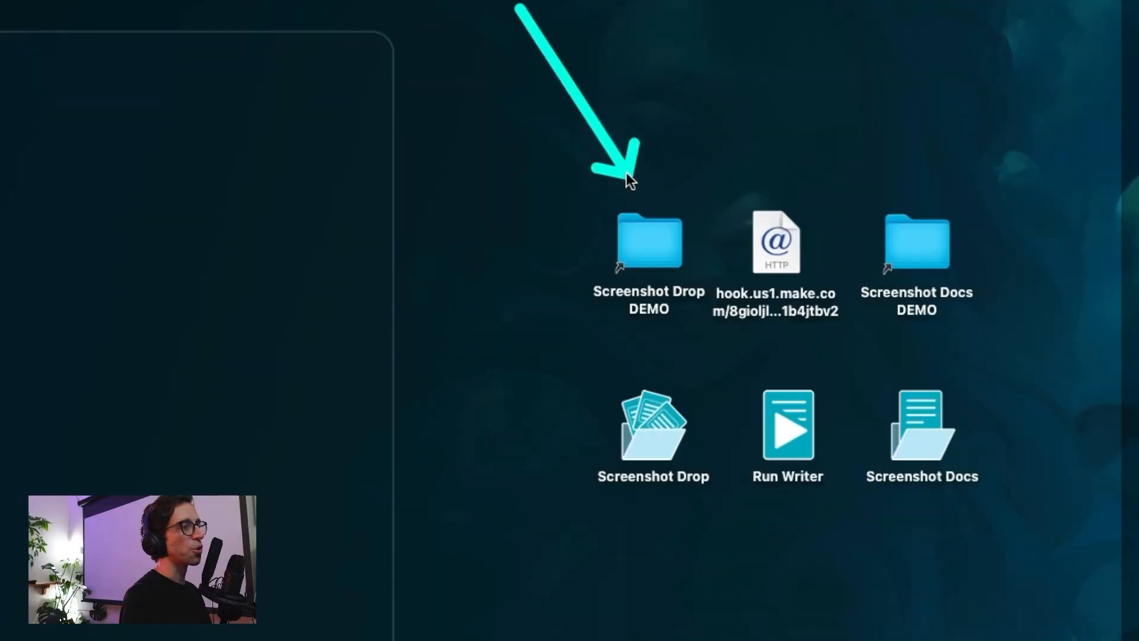
{"action": "left_click_drag", "start_coordinate": [626, 172], "coordinate": [627, 205]}
{"action": "left_click", "coordinate": [643, 166]}
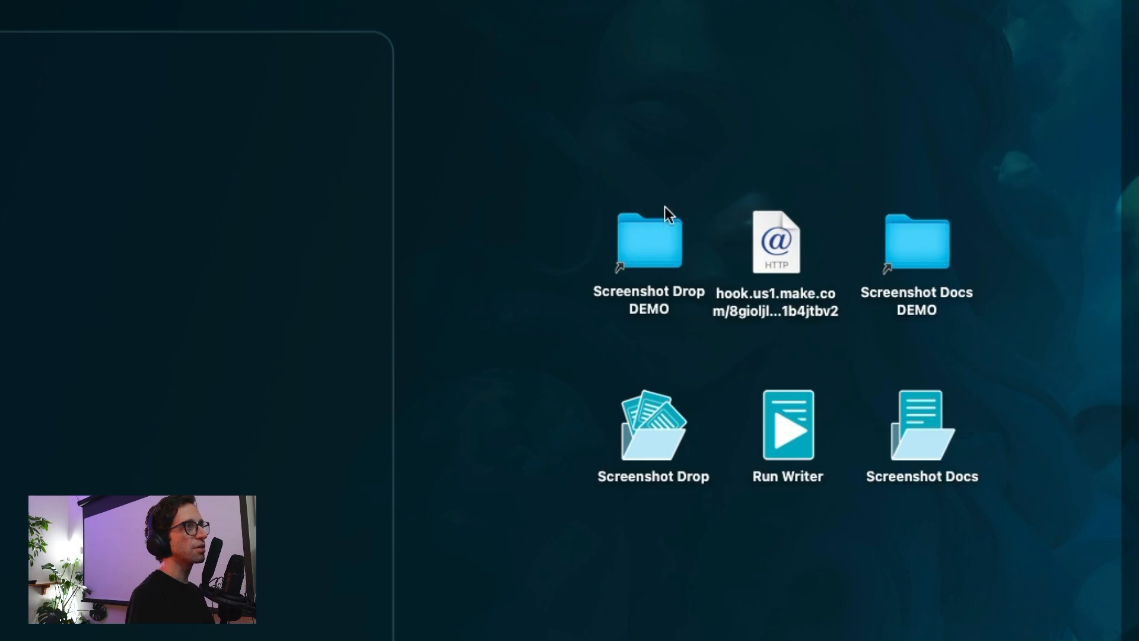
Step: Open Screenshot Drop DEMO in Finder to show the three screenshots inside
{"action": "double_click", "coordinate": [655, 245]}
{"action": "mouse_move", "coordinate": [351, 617]}
{"action": "left_mouse_down"}
{"action": "mouse_move", "coordinate": [231, 383]}
{"action": "mouse_move", "coordinate": [374, 324]}
{"action": "mouse_move", "coordinate": [517, 337]}
{"action": "left_mouse_up"}
{"action": "left_click", "coordinate": [461, 333]}
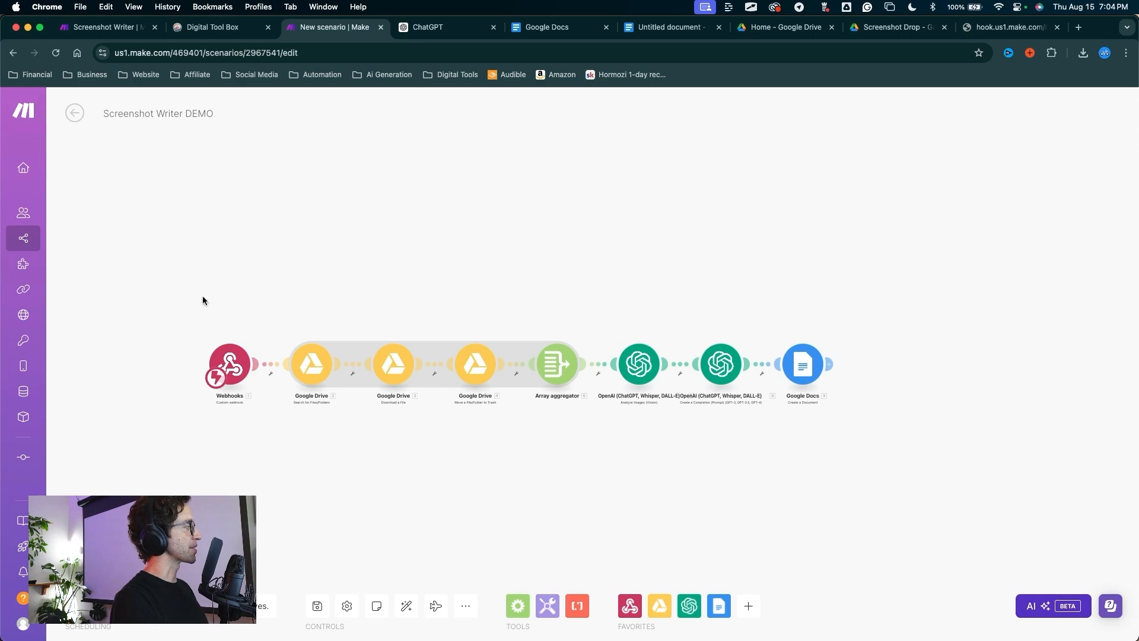
{"action": "mouse_move", "coordinate": [168, 275]}
{"action": "left_mouse_down"}
{"action": "mouse_move", "coordinate": [148, 315]}
{"action": "mouse_move", "coordinate": [121, 534]}
{"action": "left_mouse_up"}
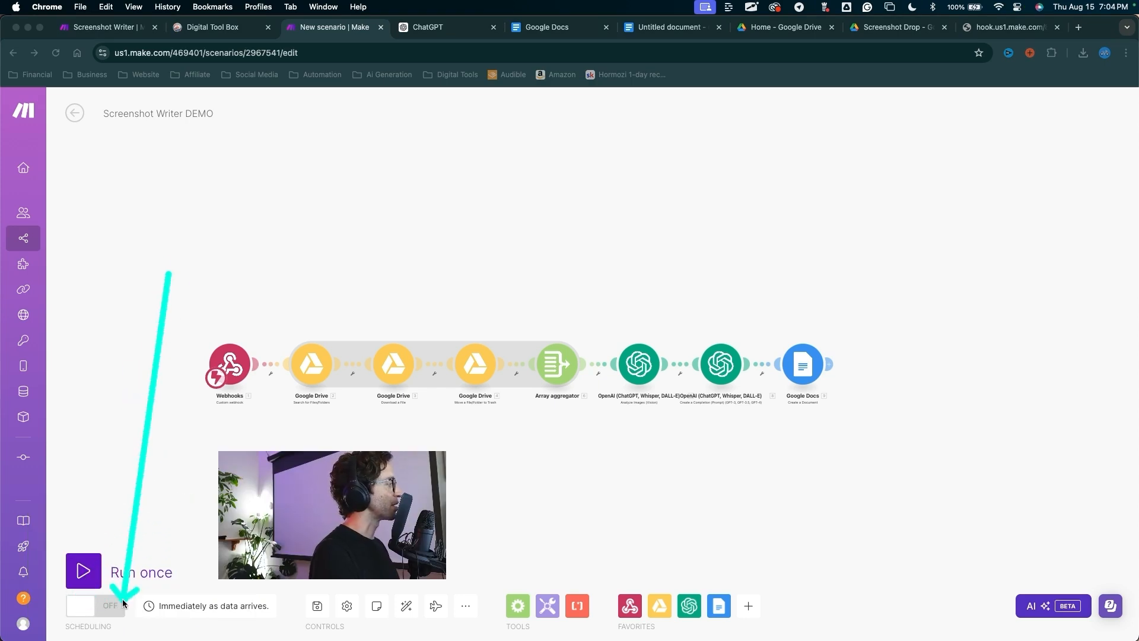
Step: Save the Screenshot Writer DEMO scenario and go back to its overview page
{"action": "left_click", "coordinate": [319, 600]}
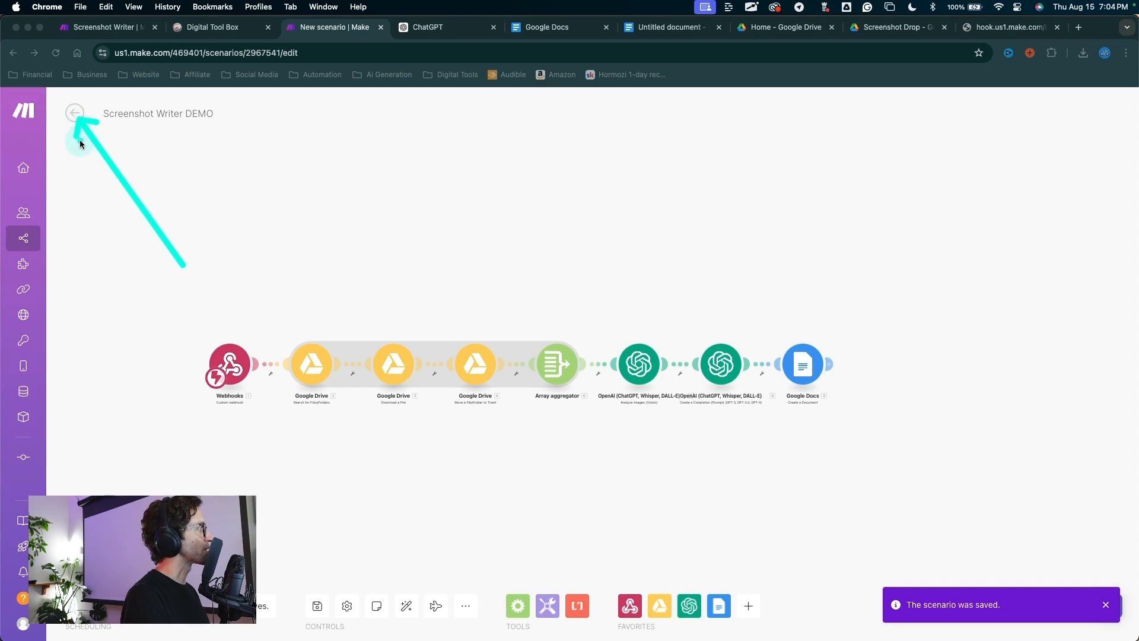
{"action": "left_click", "coordinate": [75, 114]}
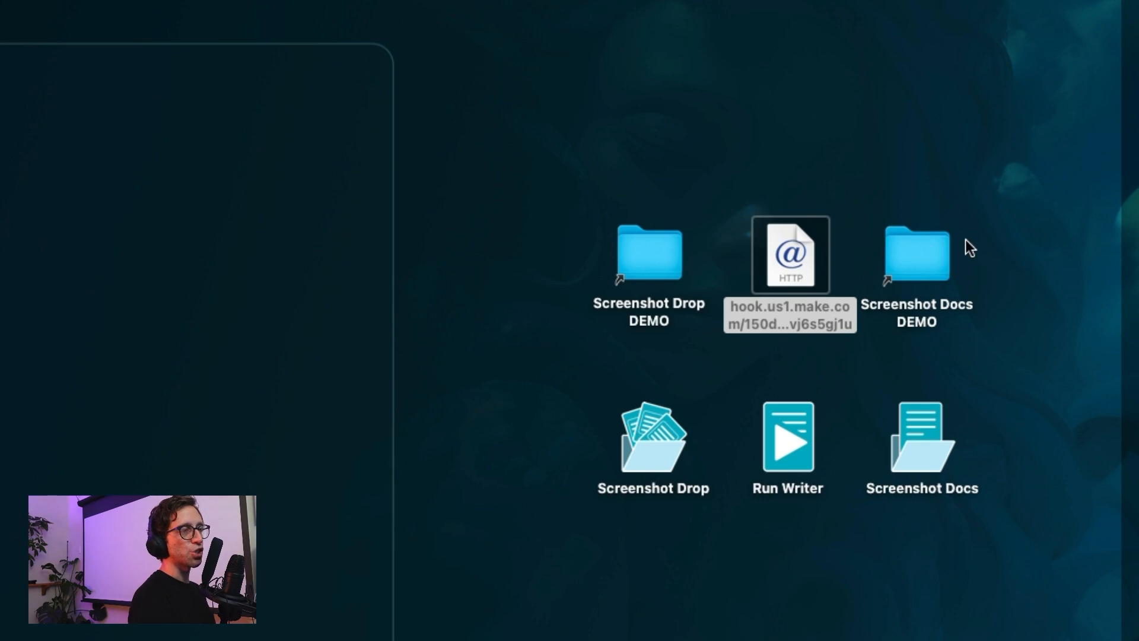
Step: Open Screenshot Docs DEMO and the generated New ScDOC Testing .gdoc file inside it
{"action": "double_click", "coordinate": [921, 277]}
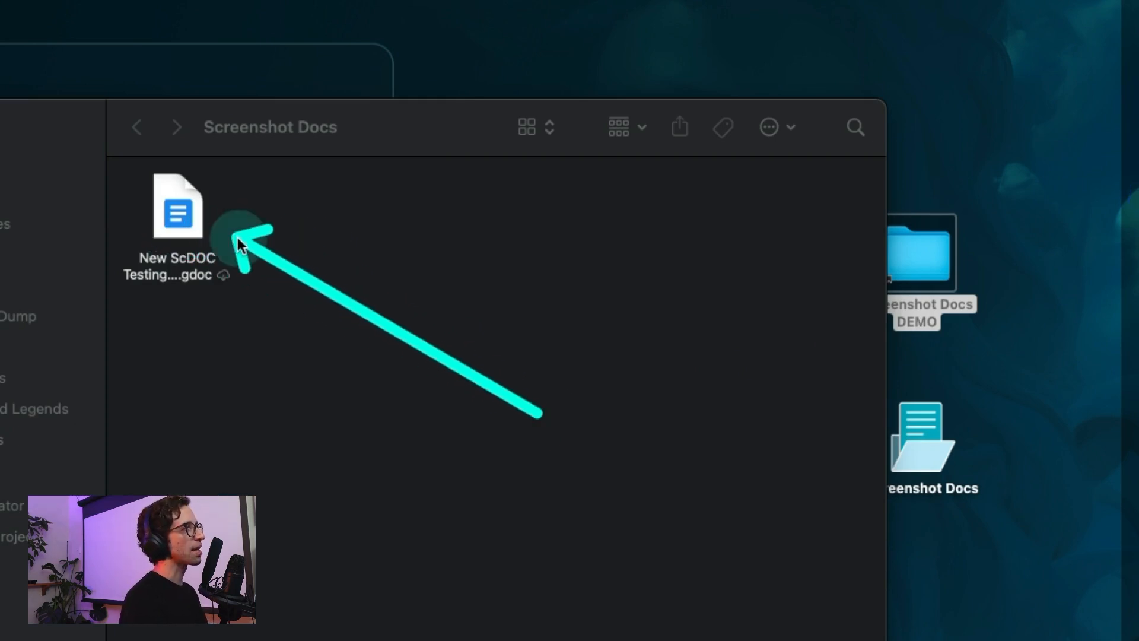
{"action": "double_click", "coordinate": [178, 208]}
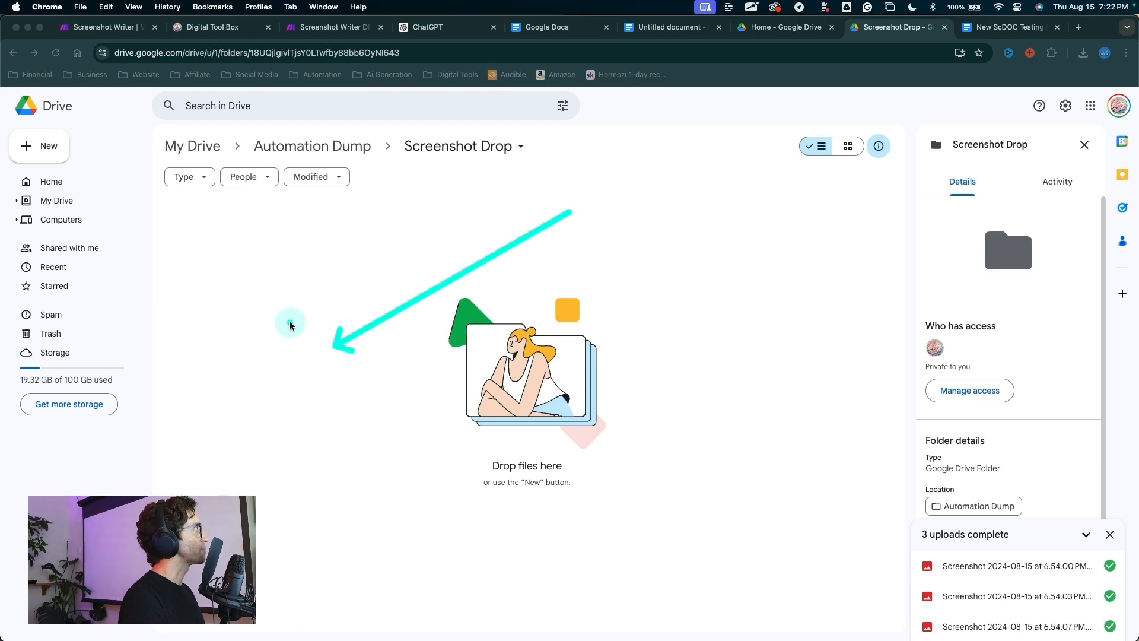
Step: From My Drive, open Google Docs > Screenshot Docs to show the New ScDOC Testing Demo Images Success doc
{"action": "left_click", "coordinate": [89, 204]}
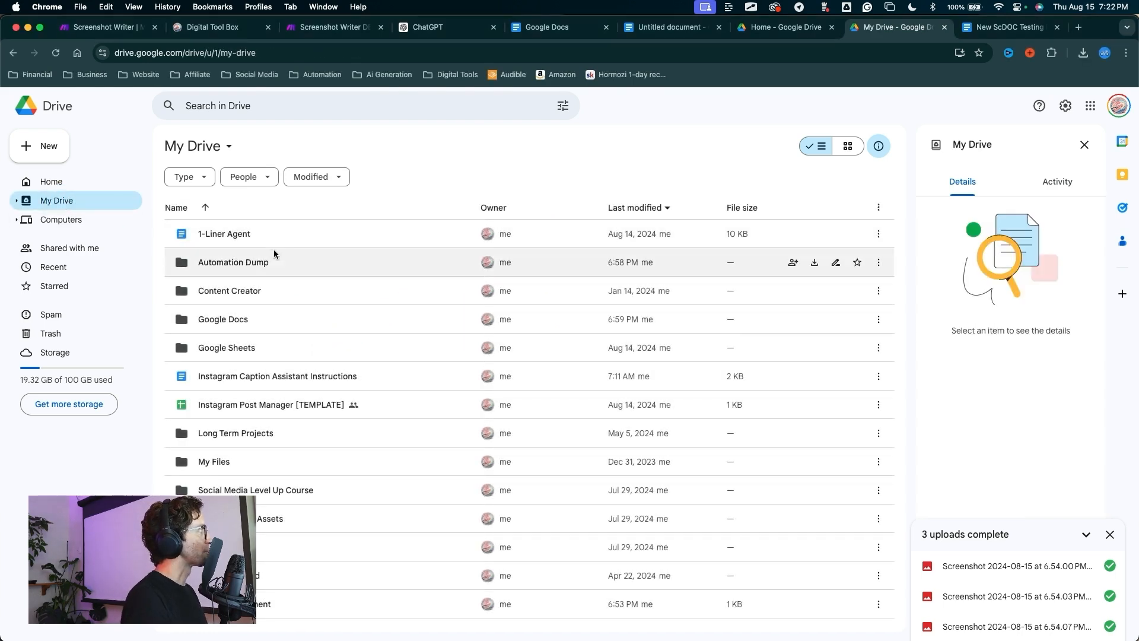
{"action": "double_click", "coordinate": [233, 325]}
{"action": "mouse_move", "coordinate": [327, 452]}
{"action": "left_mouse_down"}
{"action": "mouse_move", "coordinate": [211, 295]}
{"action": "mouse_move", "coordinate": [239, 264]}
{"action": "mouse_move", "coordinate": [501, 279]}
{"action": "left_mouse_up"}
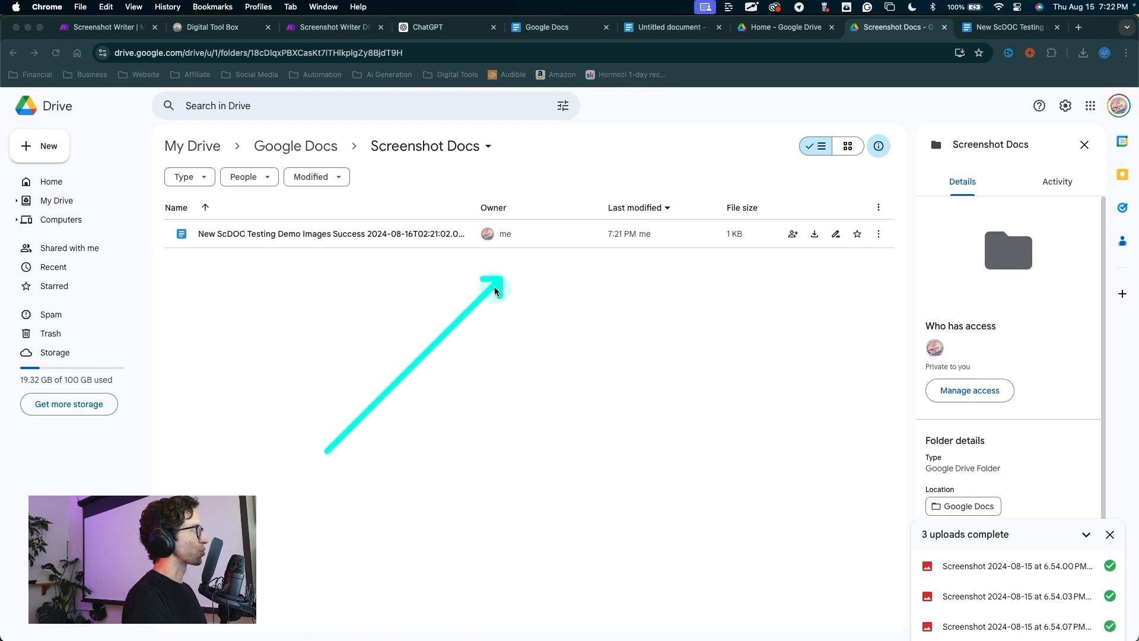